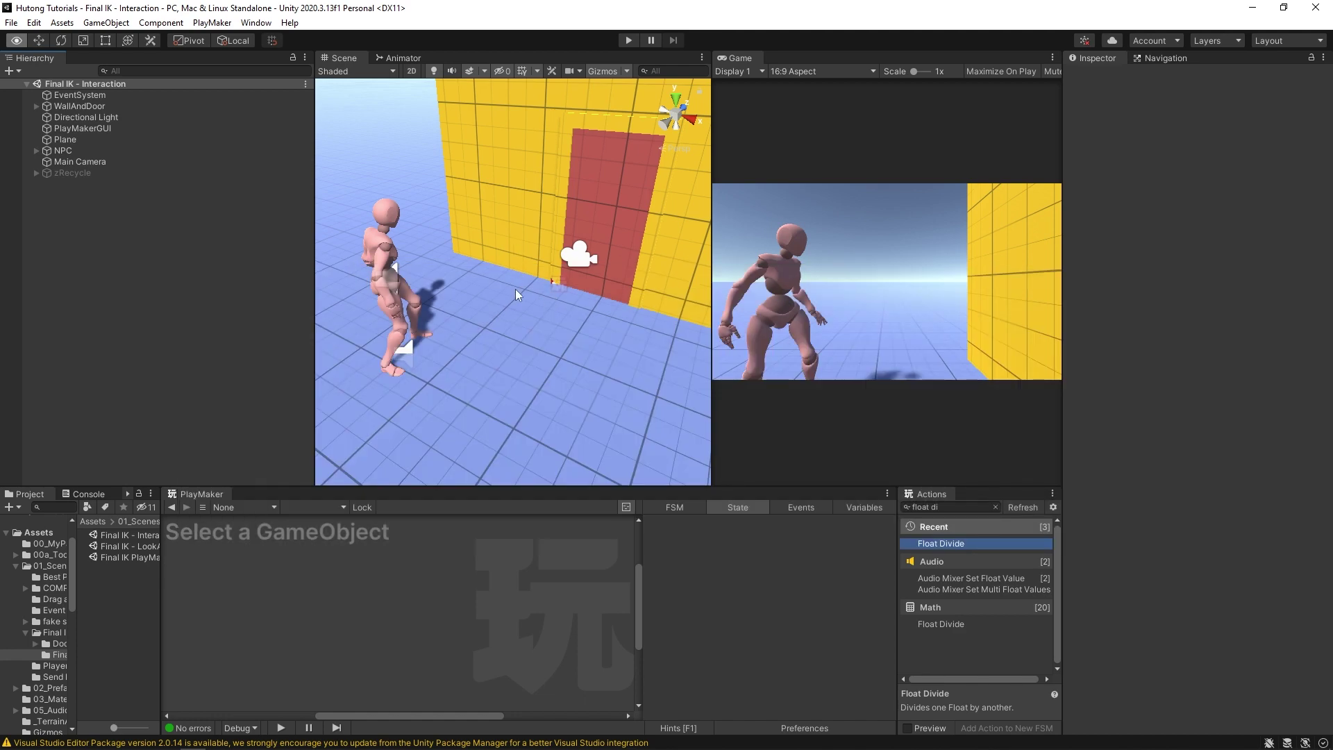
# - Orbit toward the character, widen the Scene view, and select NPC to show its components
pyautogui.moveTo(515, 289); pyautogui.dragTo(231, 244, button='right')
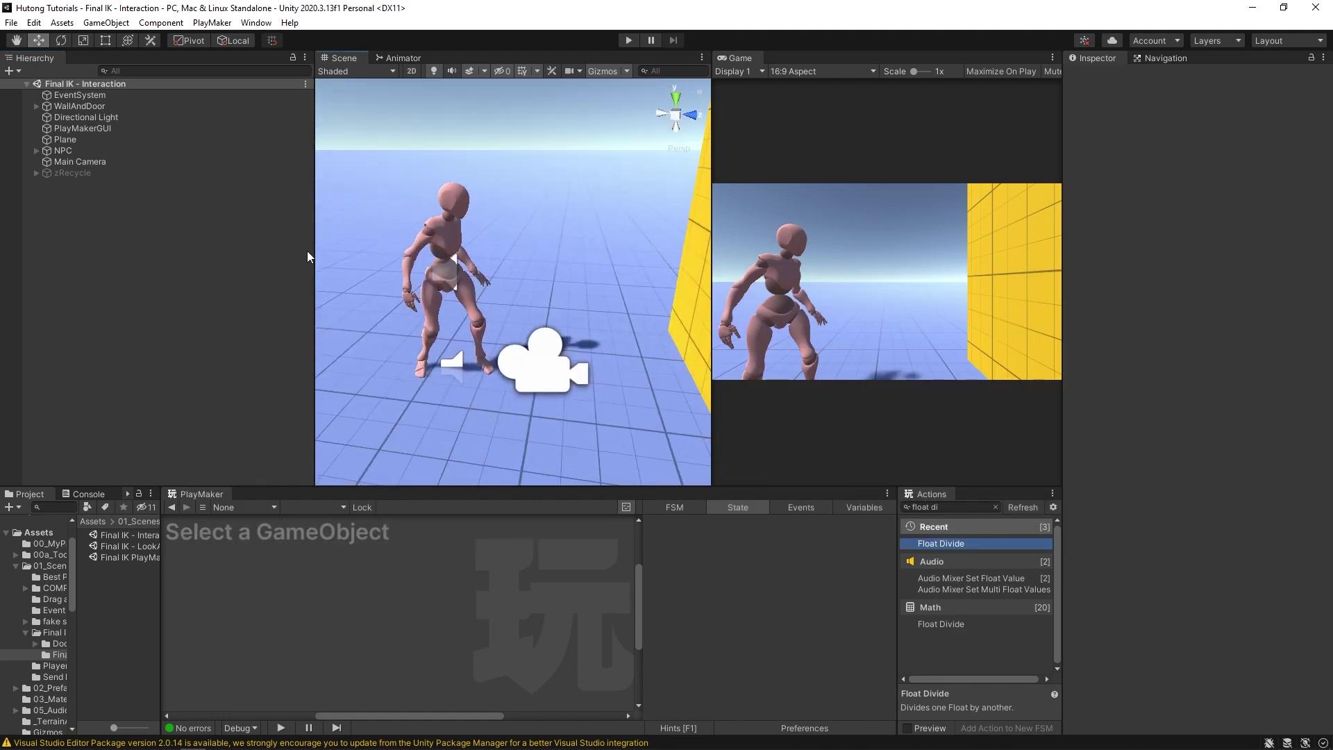
pyautogui.moveTo(315, 252); pyautogui.dragTo(247, 249)
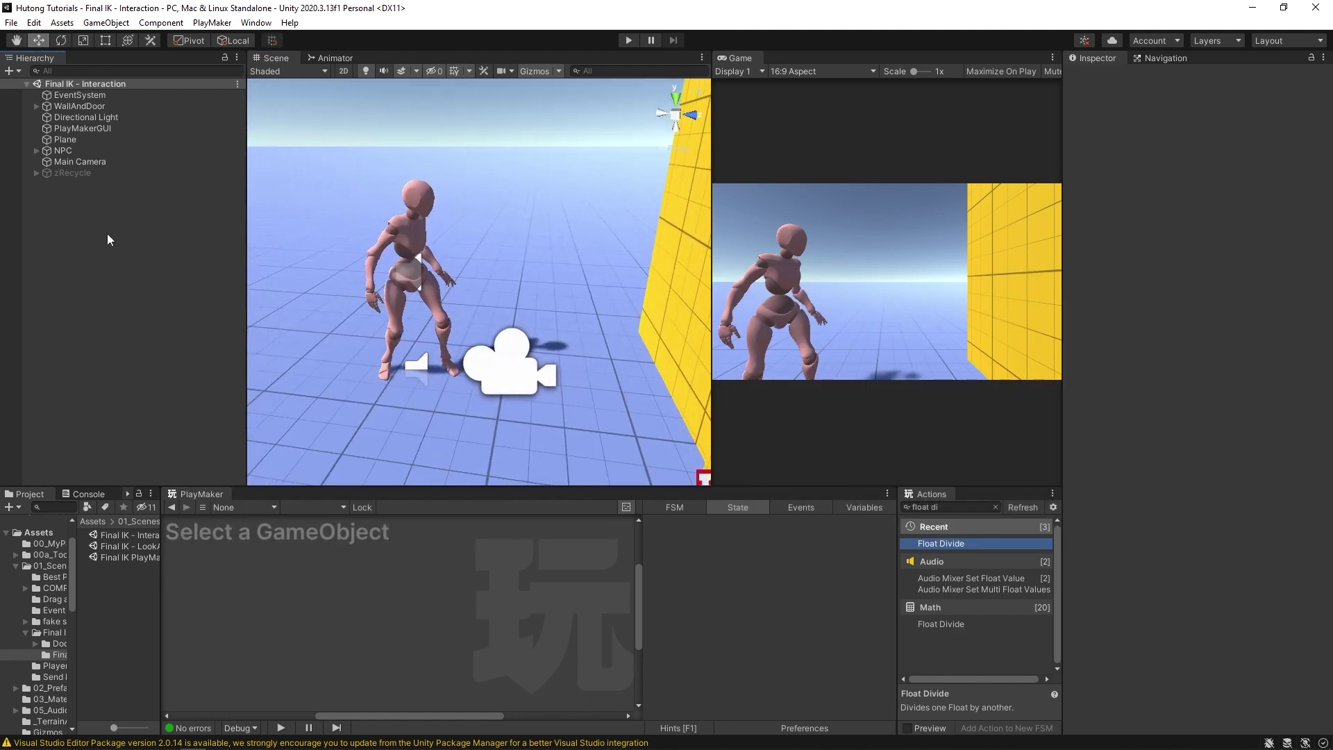
pyautogui.click(73, 151)
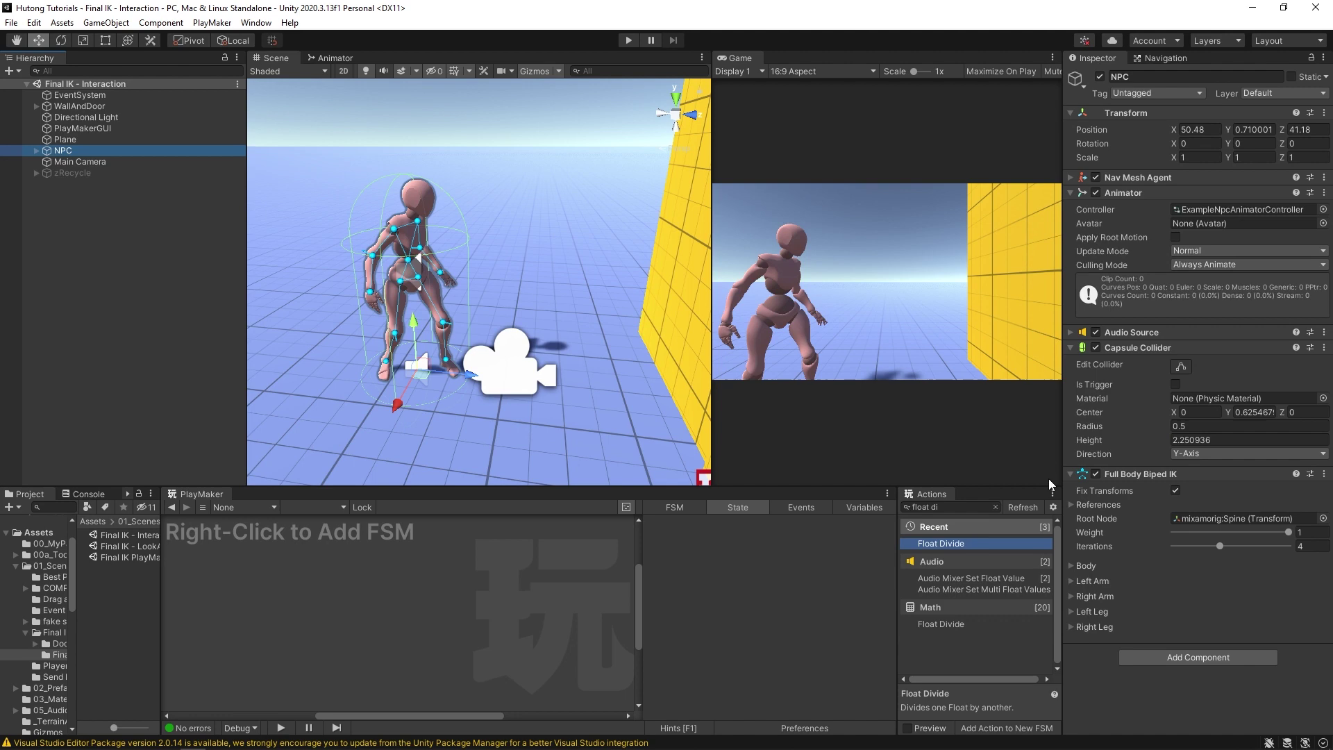
# - Run a quick play test, then add an Interaction System component to NPC via search 'interac'
pyautogui.click(637, 40)
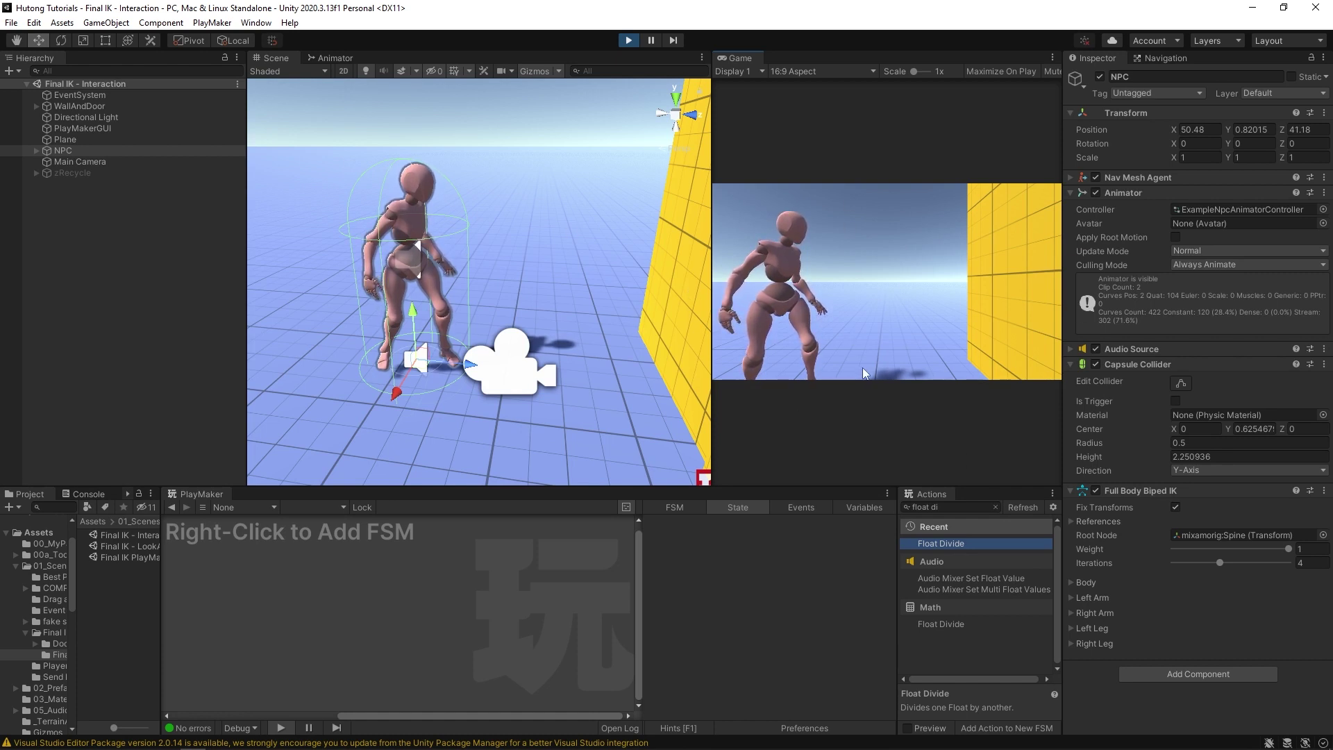
pyautogui.click(628, 41)
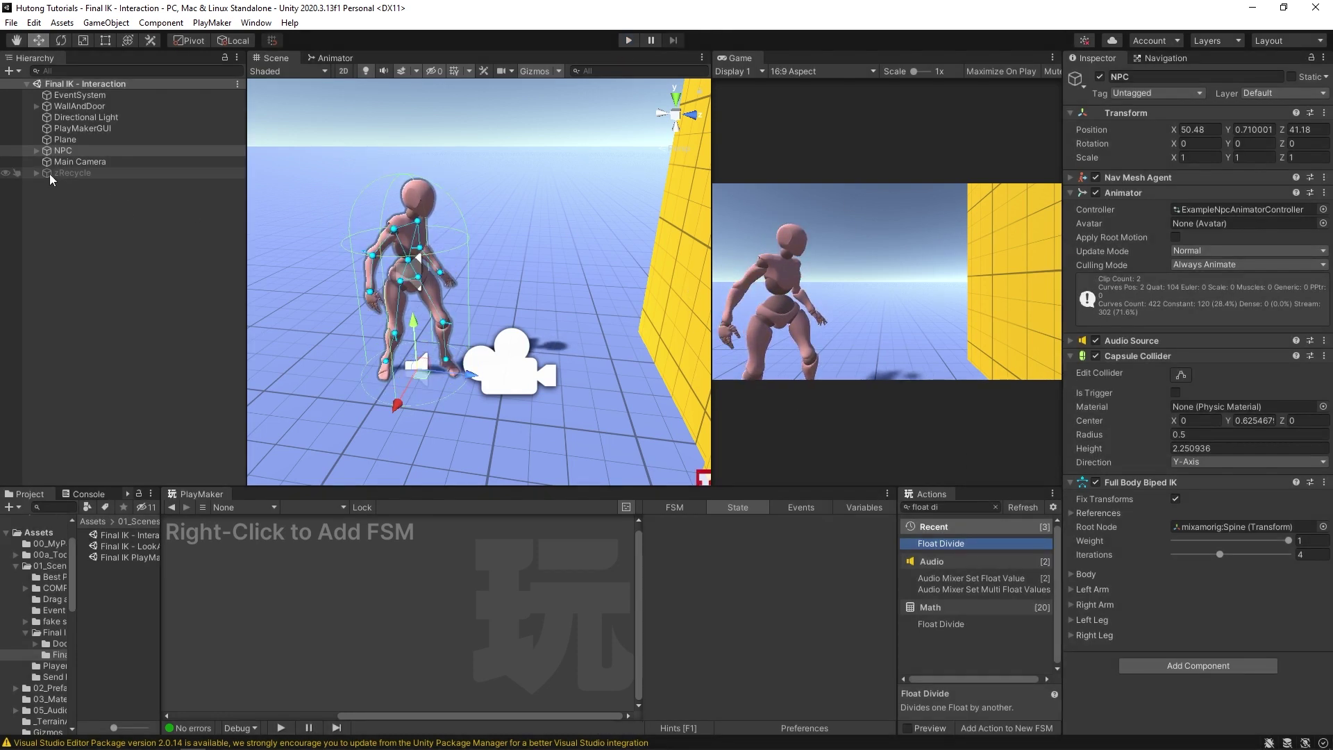
pyautogui.click(1188, 664)
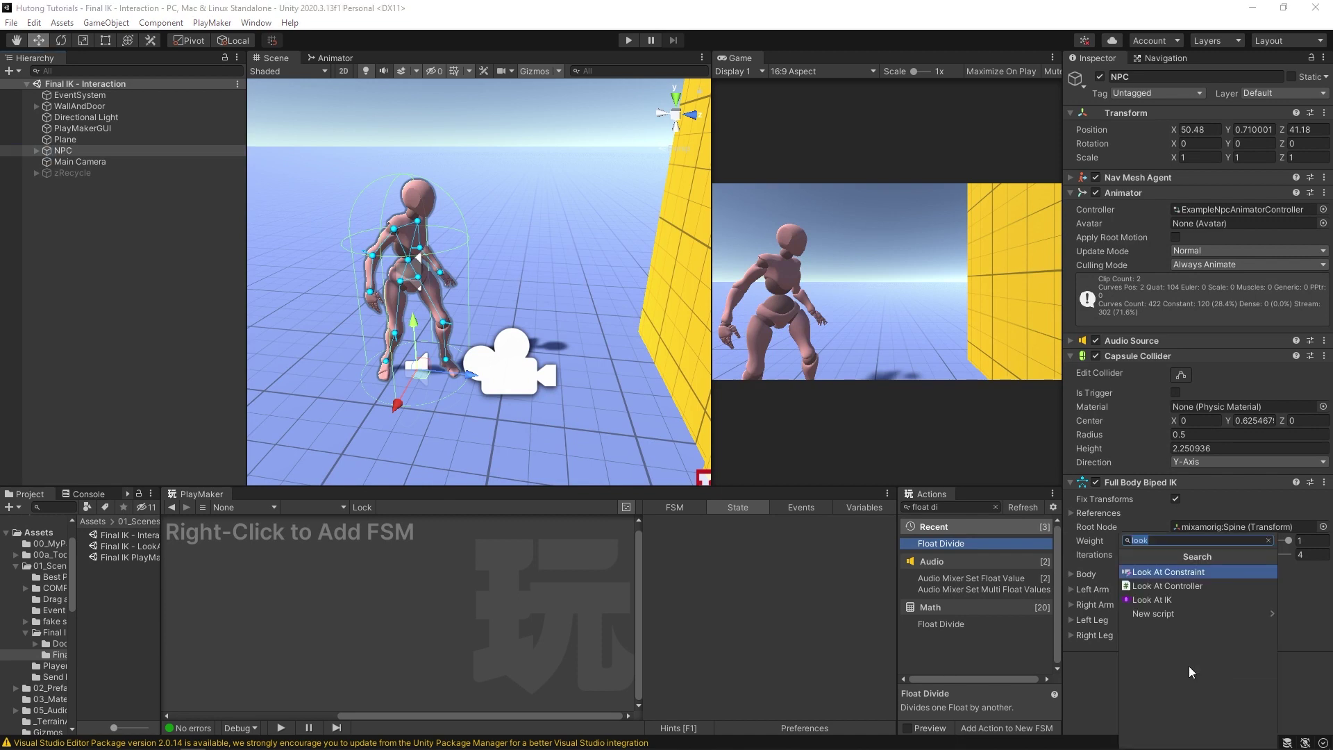
pyautogui.write('interac')
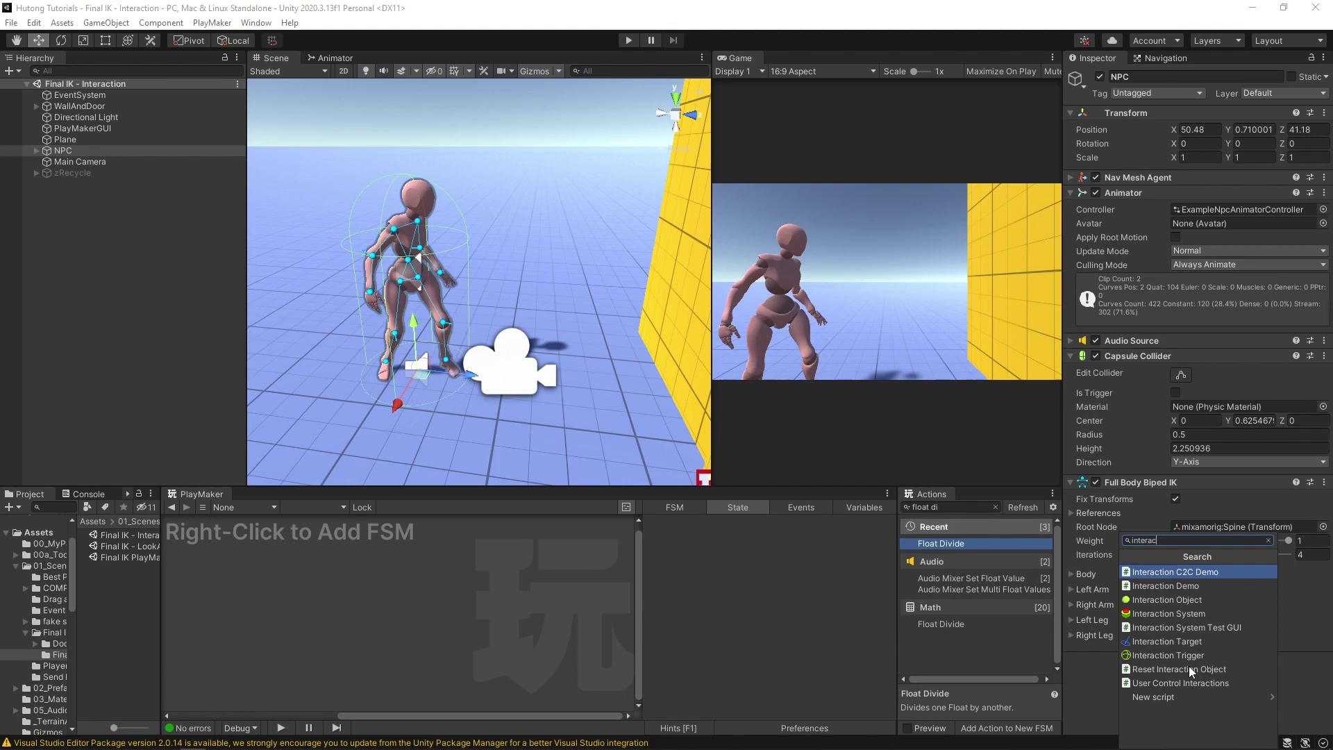
pyautogui.click(1188, 613)
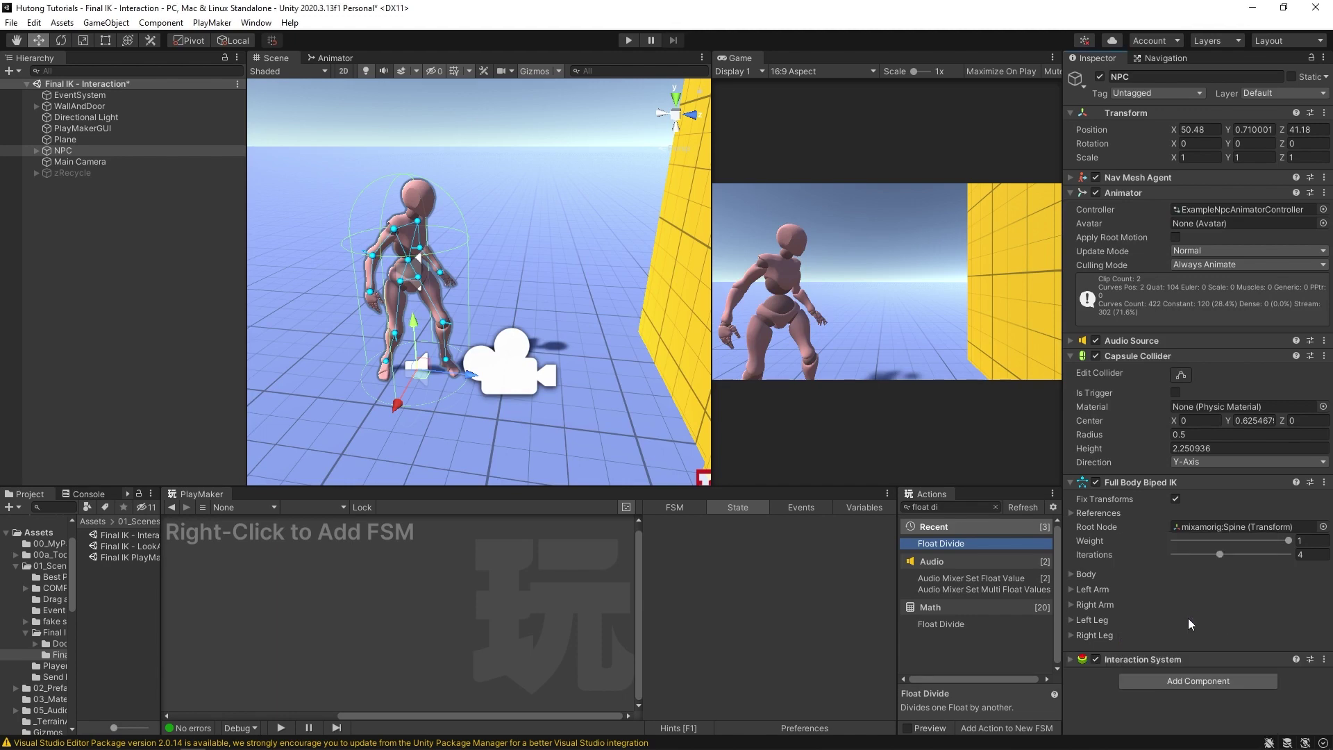
pyautogui.click(1070, 659)
pyautogui.scroll(-4, 1147, 564)
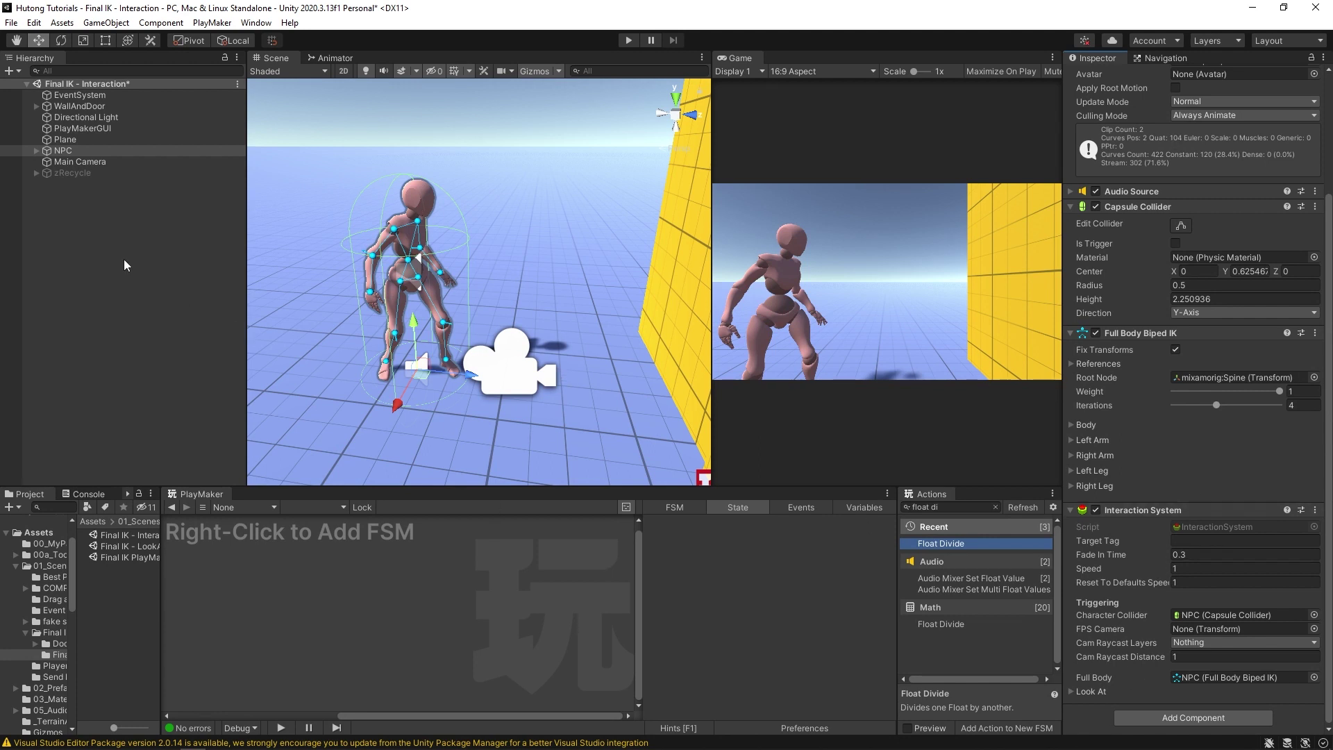
# - Create a Sphere, move it to the Hierarchy root, raise it to chest height and shrink it to 0.16757
pyautogui.rightClick(47, 153)
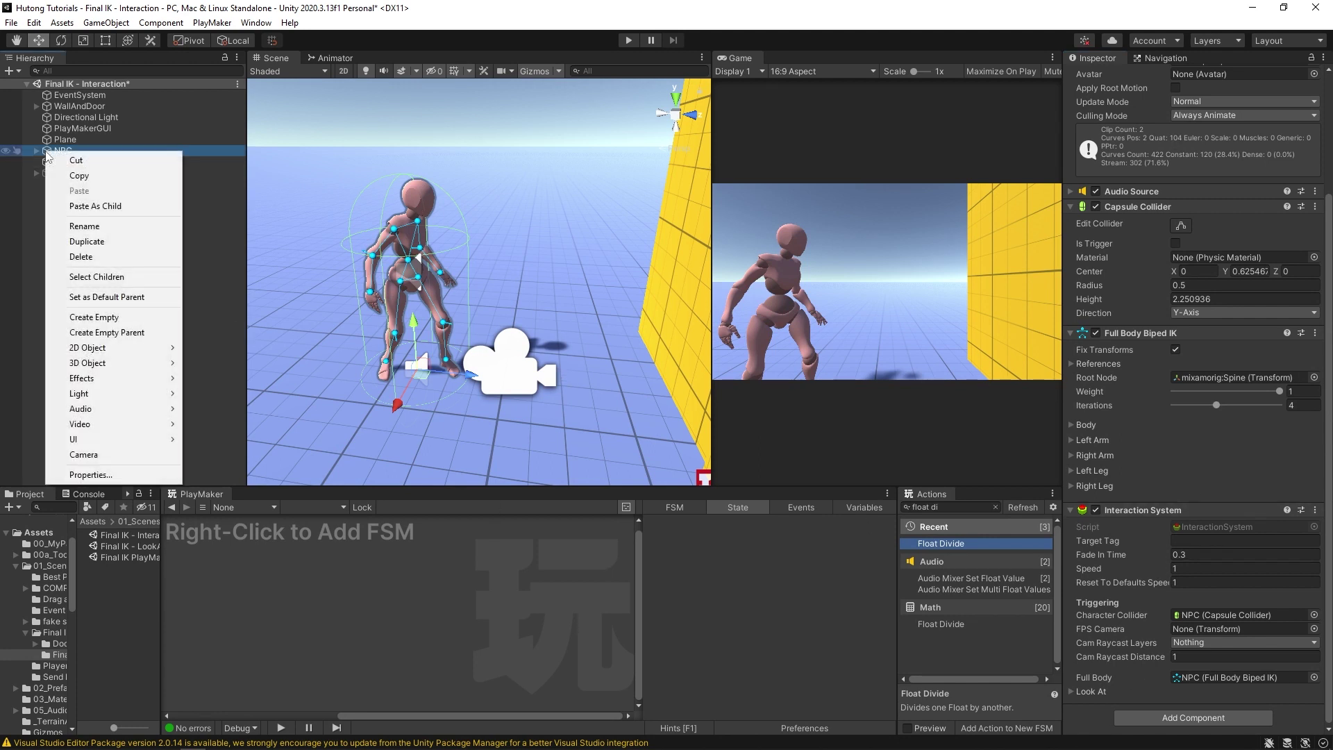
pyautogui.moveTo(104, 361)
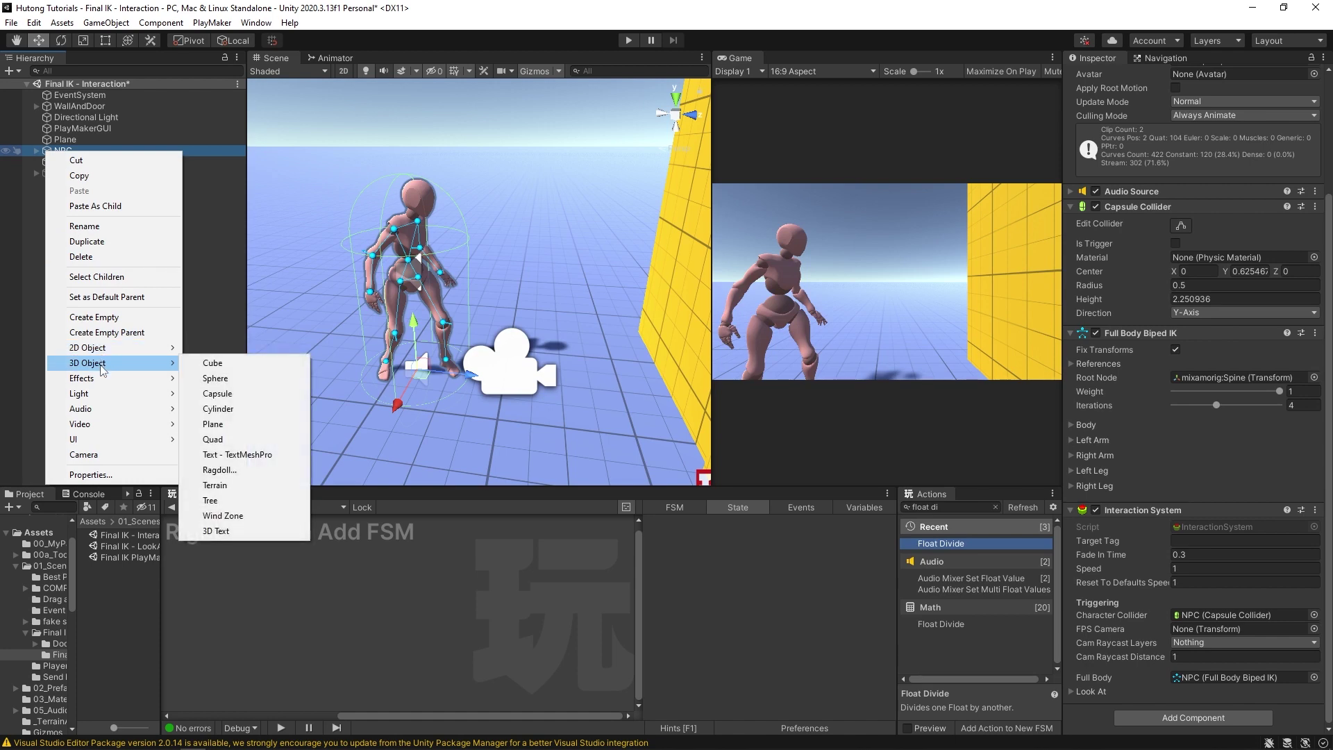
pyautogui.click(231, 379)
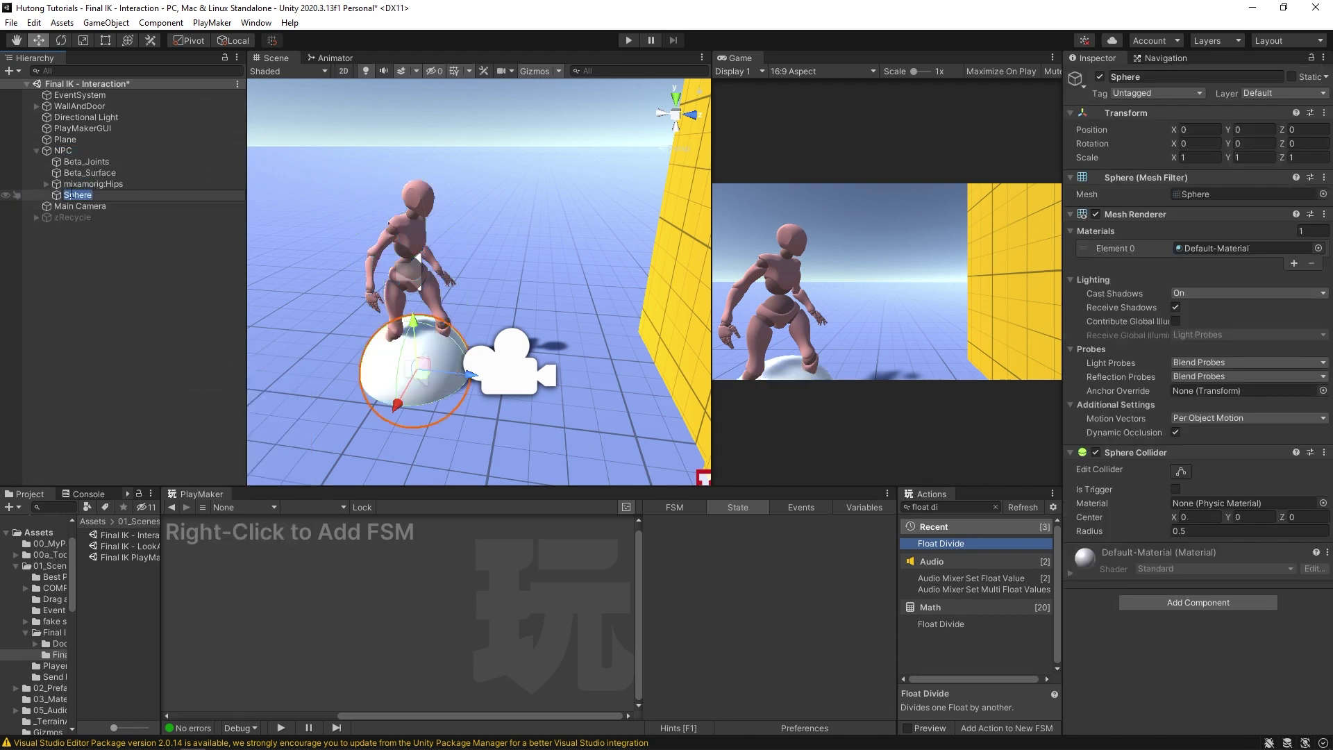
pyautogui.moveTo(56, 195); pyautogui.dragTo(63, 261)
pyautogui.moveTo(427, 365); pyautogui.dragTo(447, 286)
pyautogui.press('r')
pyautogui.click(47, 218)
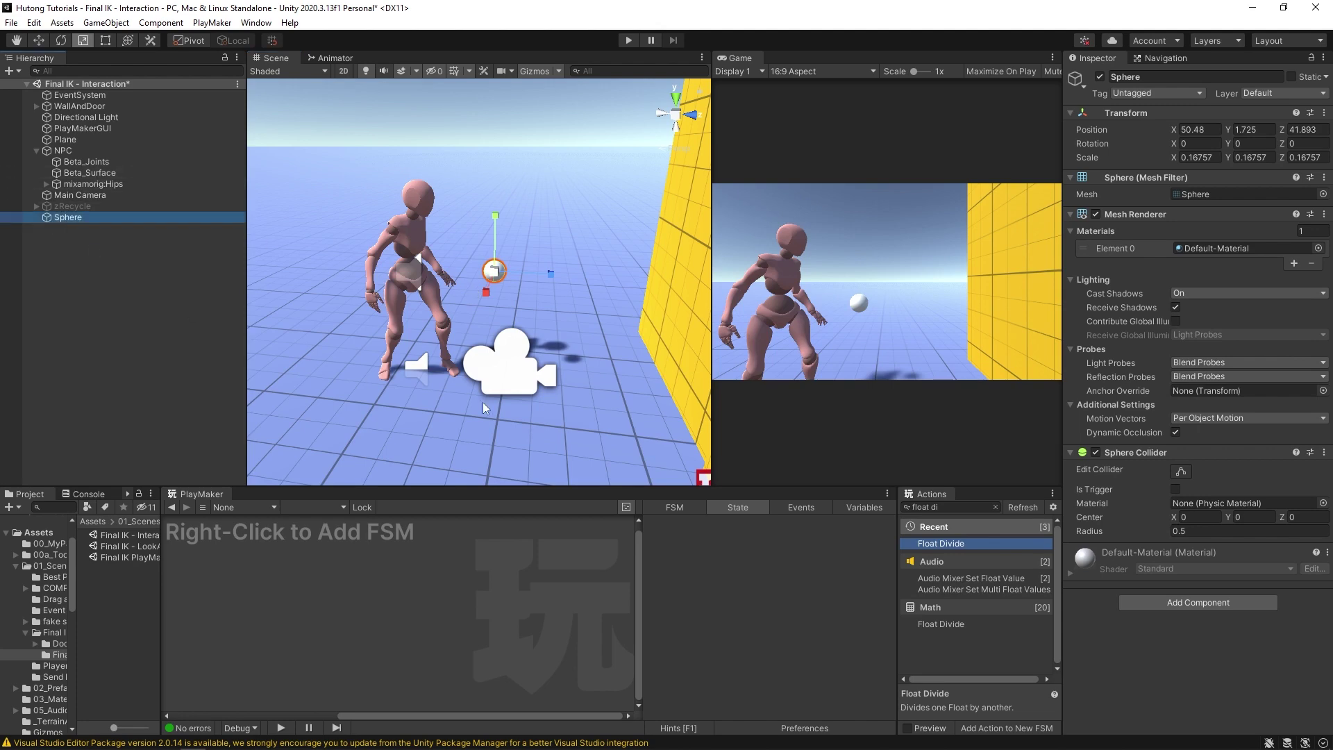
# - Add an Interaction Object component to the Sphere and set its Weight Curves size to 1
pyautogui.click(1191, 603)
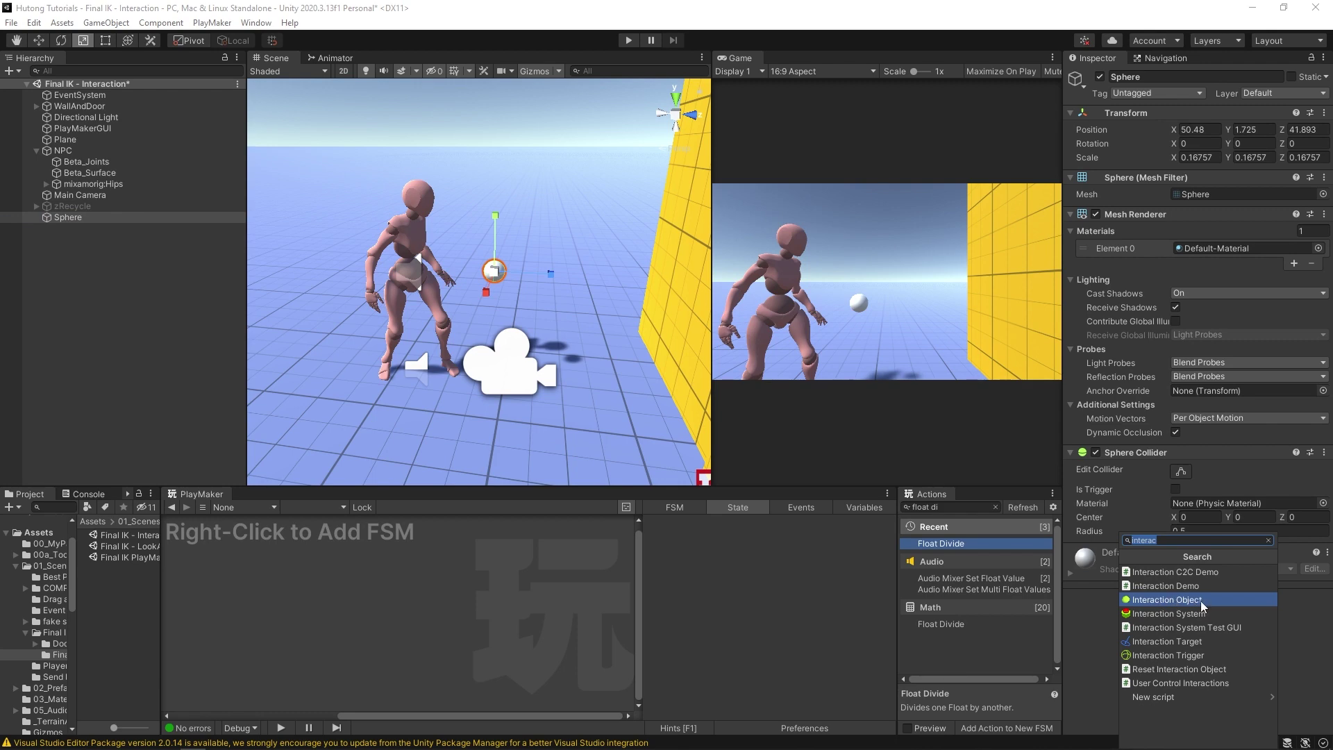
pyautogui.click(1200, 600)
pyautogui.scroll(-2, 1189, 579)
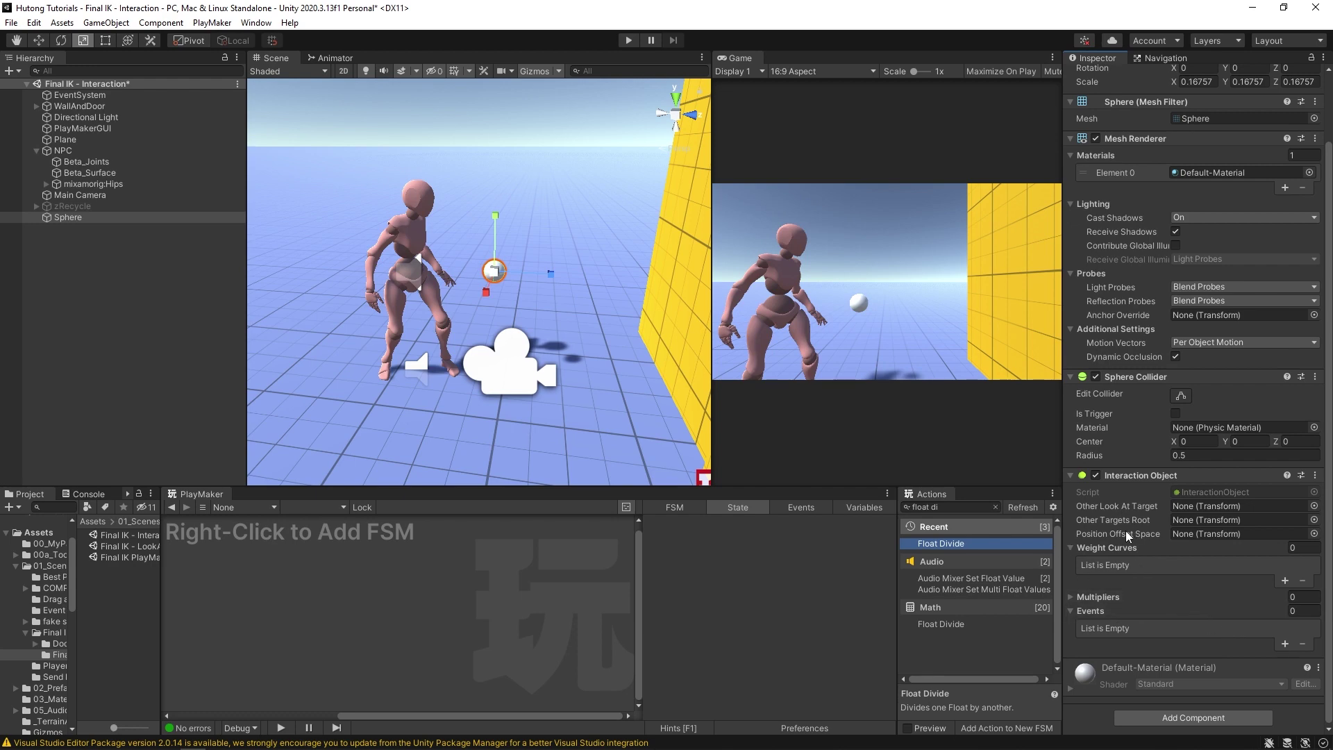
pyautogui.click(1308, 547)
pyautogui.write('1')
pyautogui.press('Return')
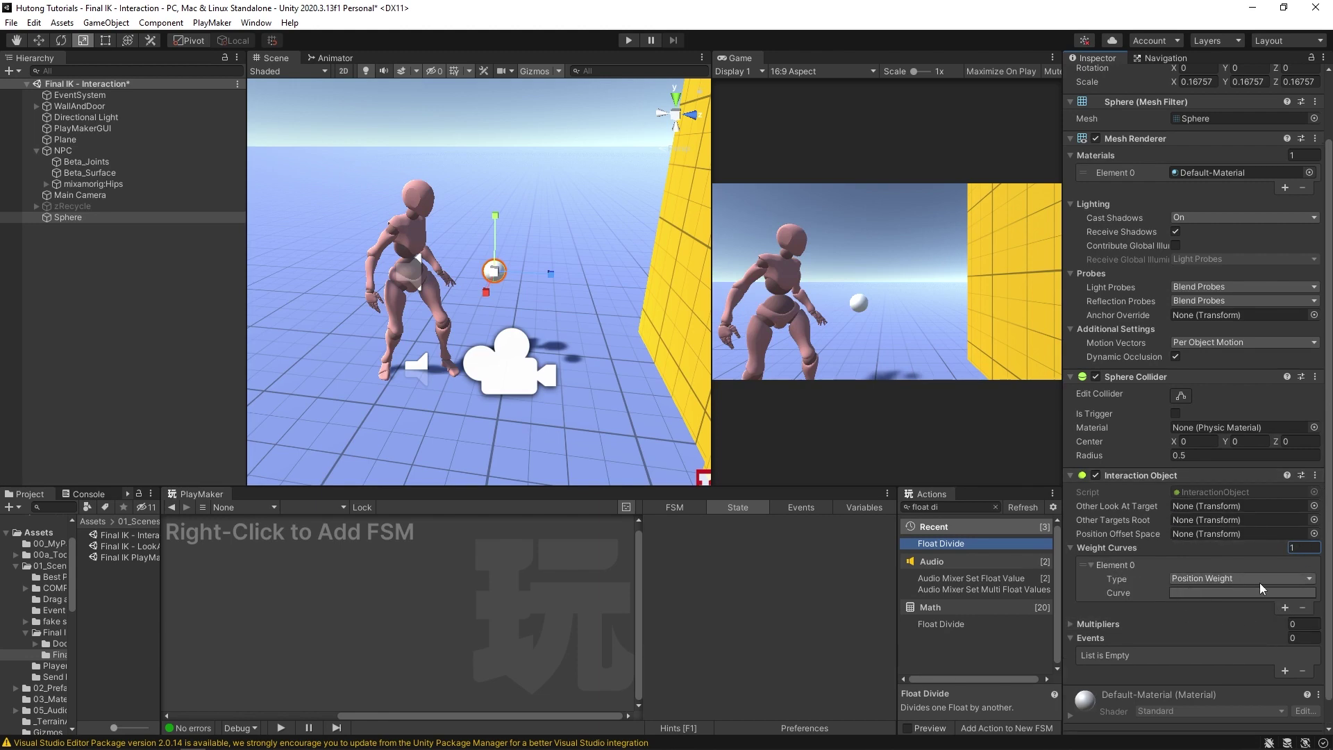
# - Shape Element 0's curve from the flat preset into an arch: 0 at both ends, 1 at 0.5
pyautogui.click(1189, 593)
pyautogui.moveTo(1012, 453); pyautogui.dragTo(944, 269)
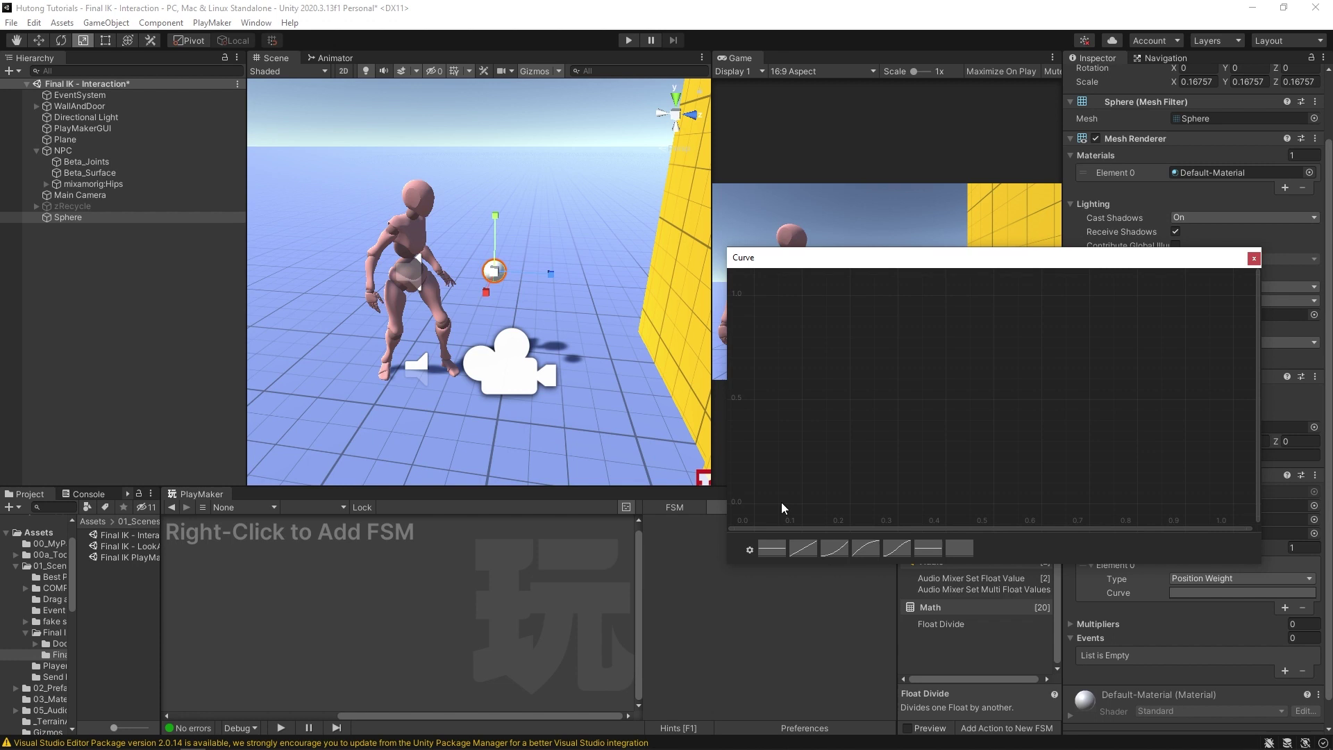
pyautogui.click(774, 548)
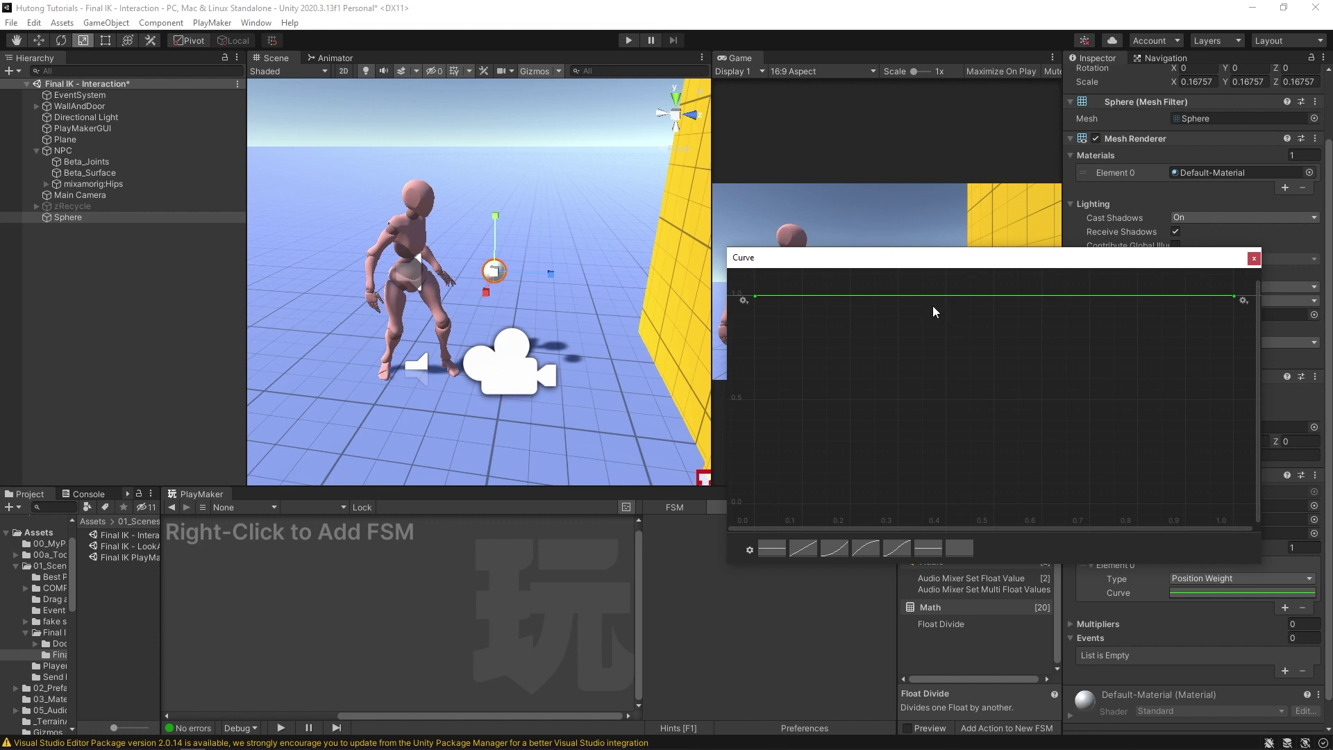
pyautogui.doubleClick(993, 296)
pyautogui.click(1201, 318)
pyautogui.moveTo(1253, 314); pyautogui.dragTo(1250, 316)
pyautogui.keyDown('shift'); pyautogui.moveTo(779, 276); pyautogui.dragTo(752, 504); pyautogui.keyUp('shift')
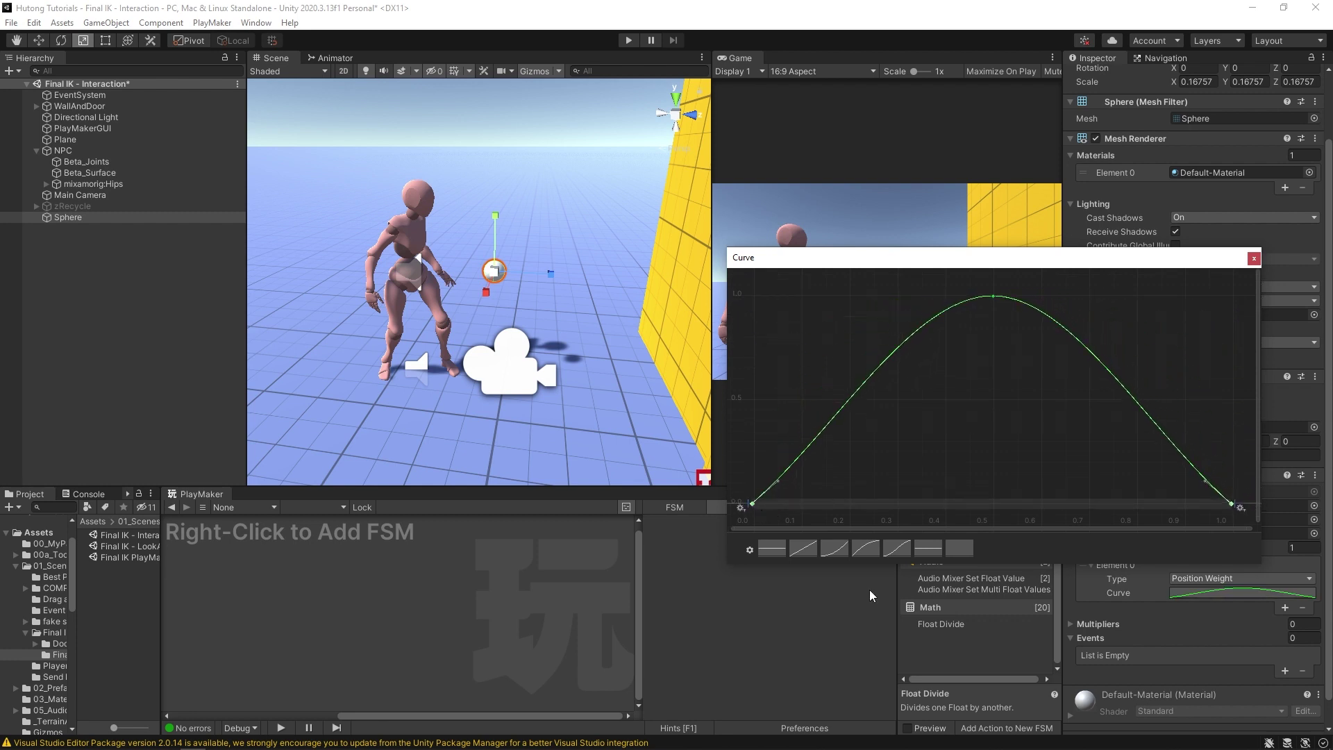
pyautogui.moveTo(916, 261); pyautogui.dragTo(694, 137)
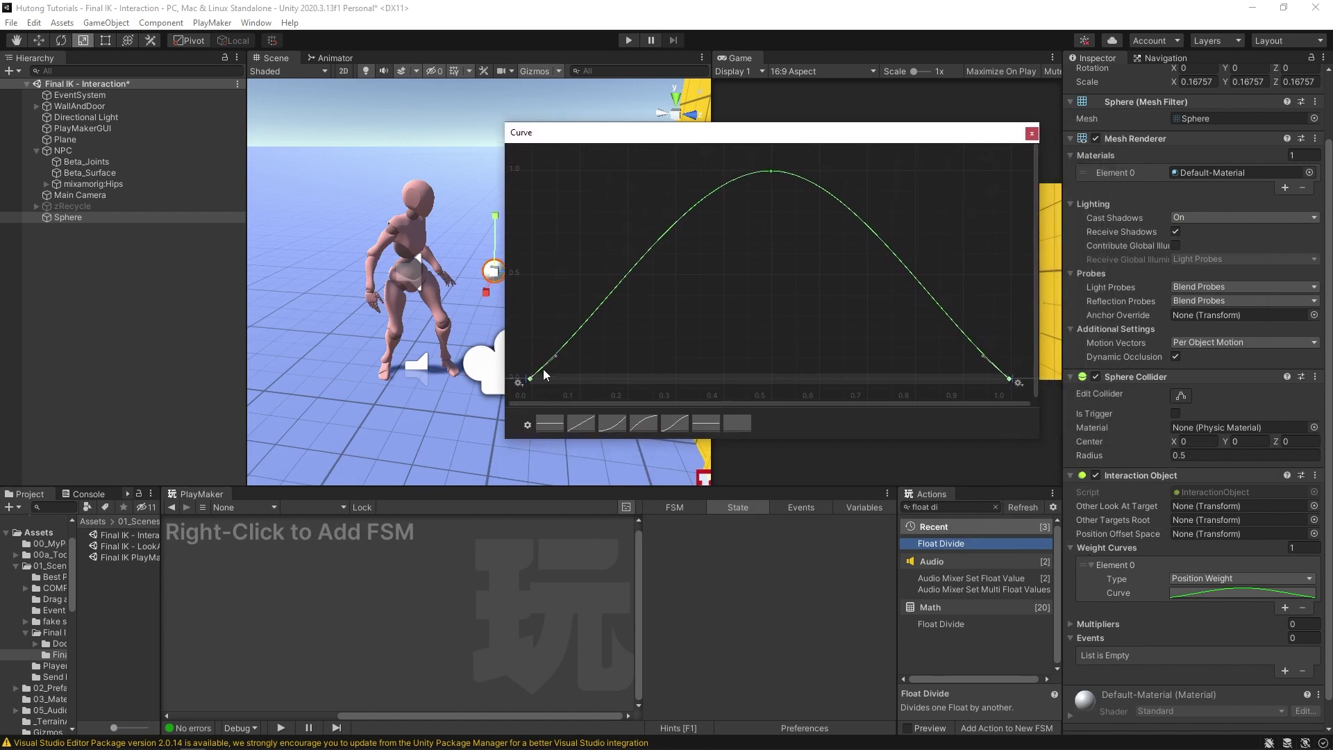
pyautogui.moveTo(605, 132); pyautogui.dragTo(725, 137)
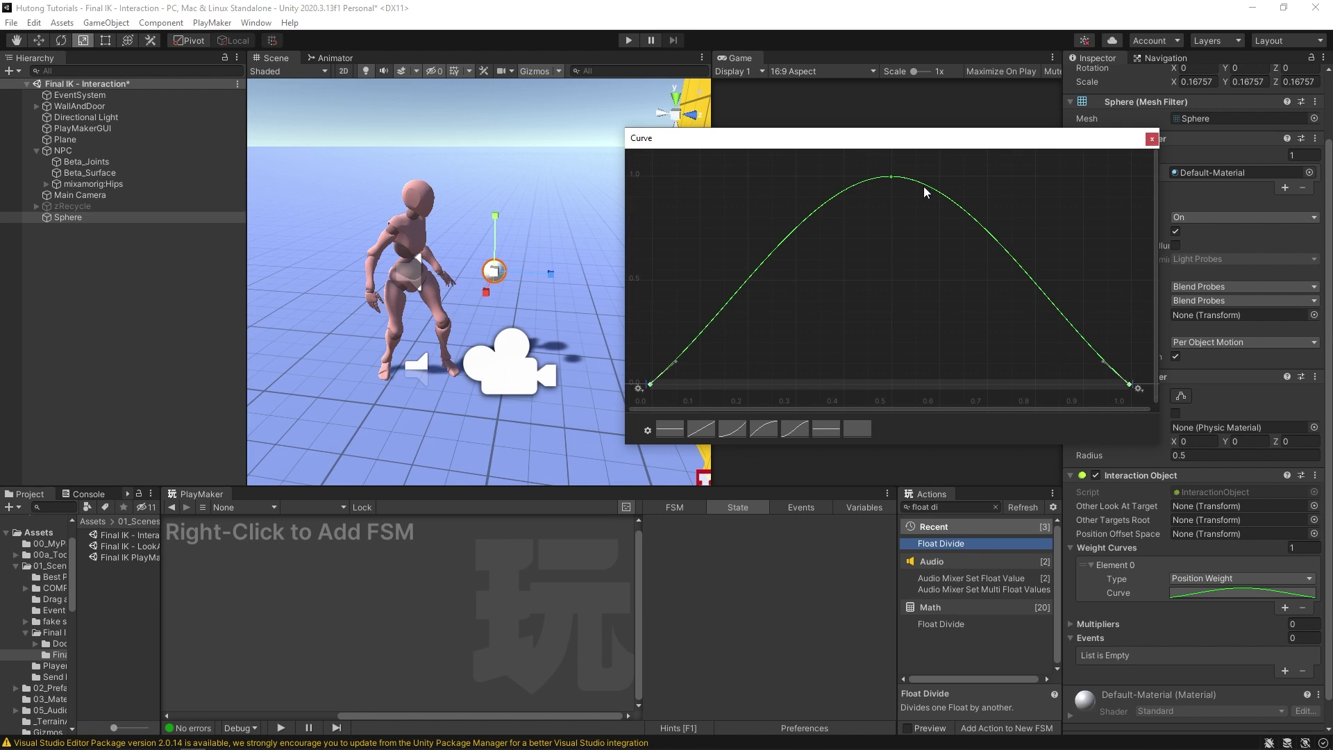
# - Add a PlayMaker FSM to the NPC and name it InteractionTest
pyautogui.click(1150, 140)
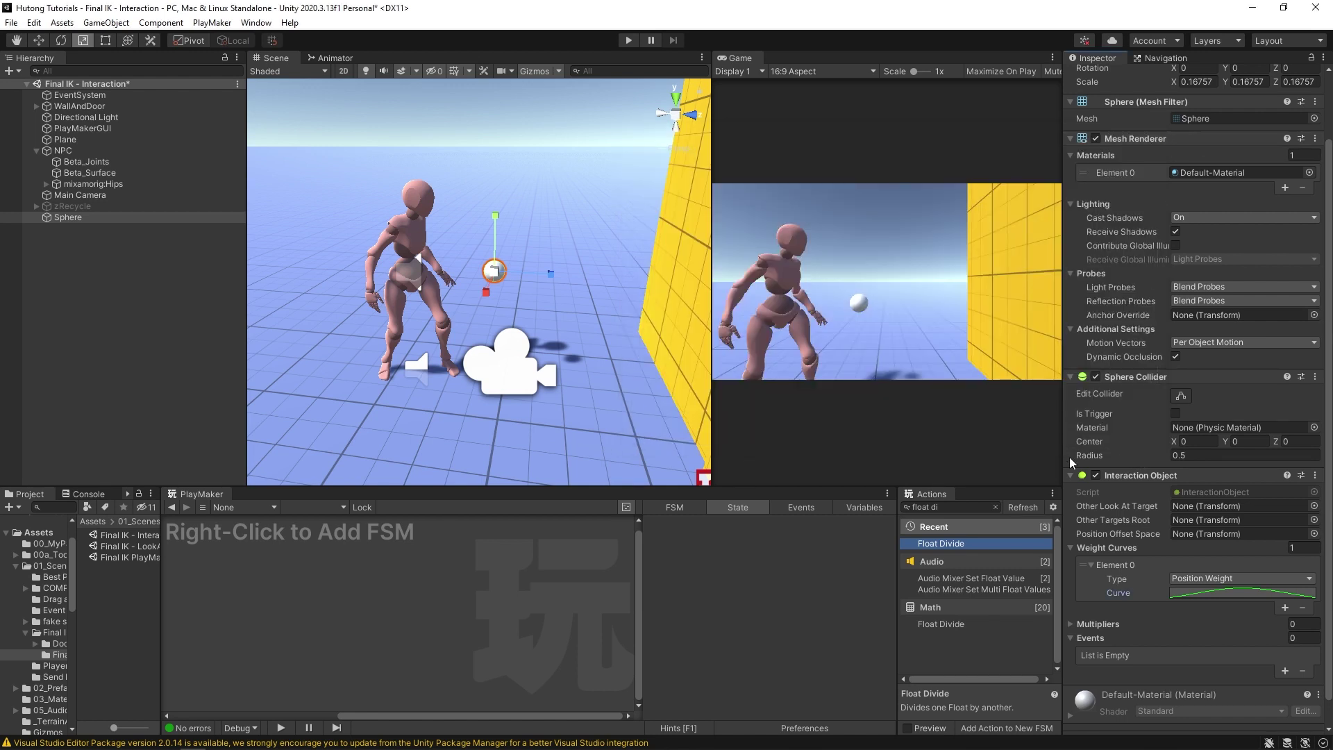
pyautogui.click(62, 151)
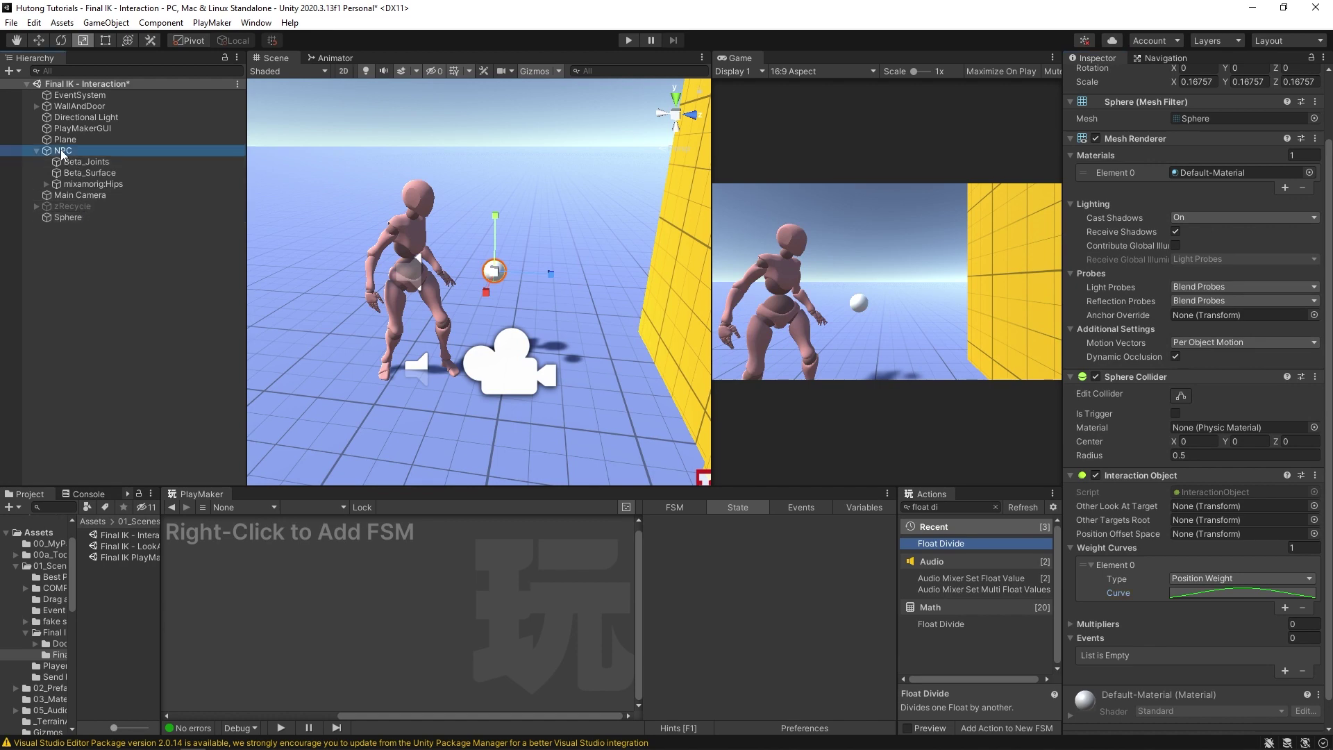
pyautogui.scroll(-2, 1157, 620)
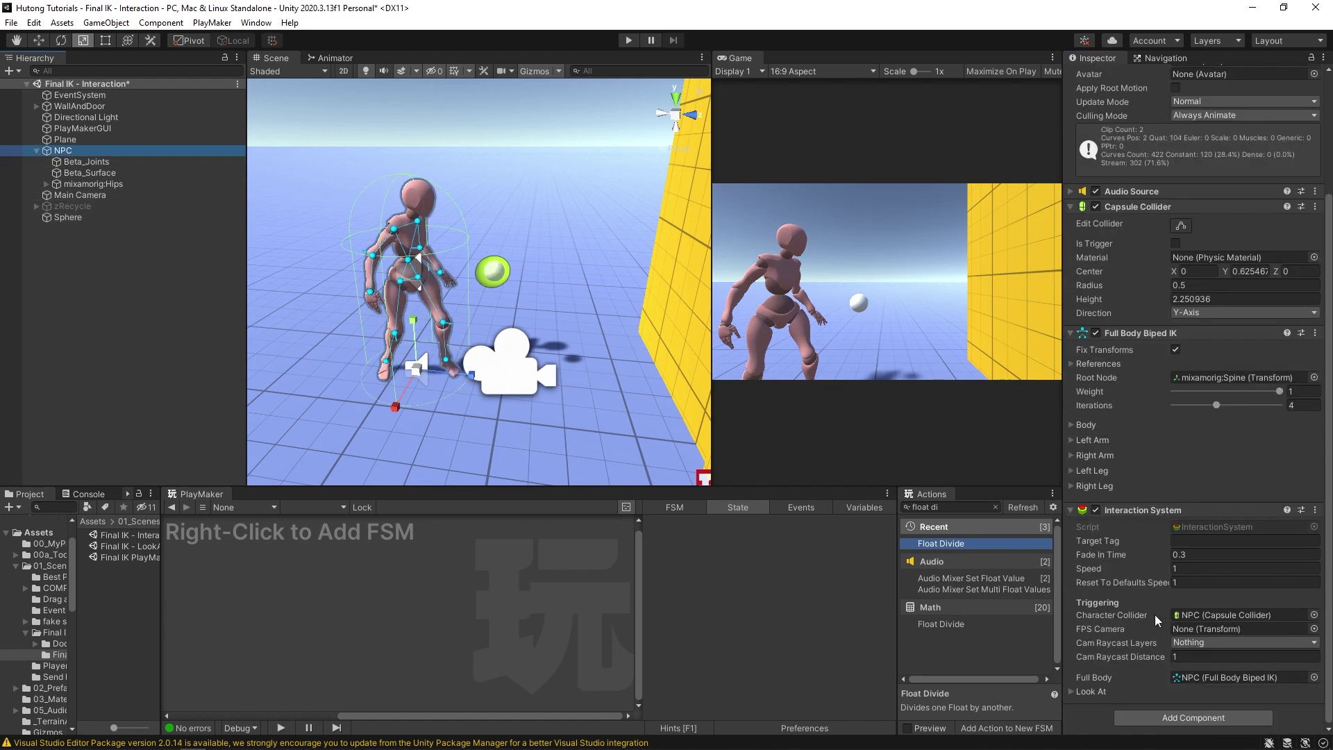
pyautogui.moveTo(417, 488); pyautogui.dragTo(416, 379)
pyautogui.rightClick(323, 462)
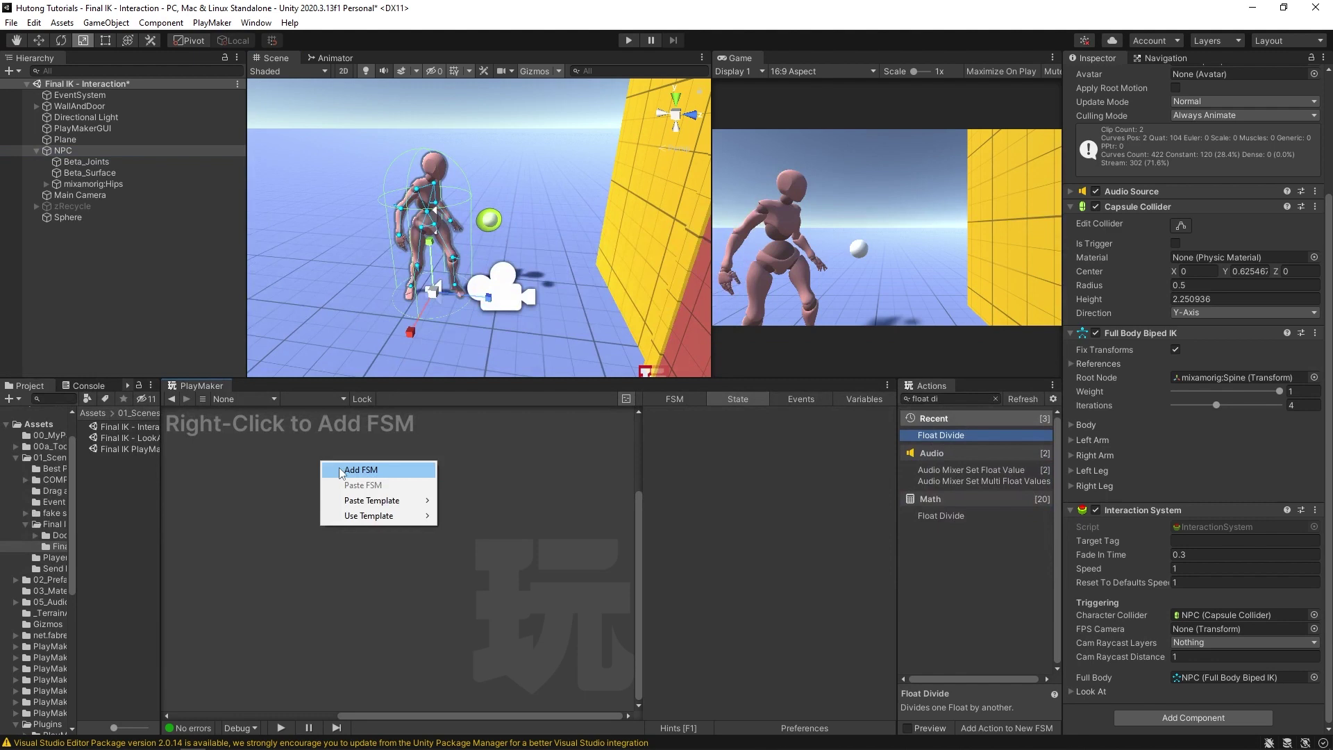
pyautogui.click(360, 470)
pyautogui.scroll(-2, 1147, 539)
pyautogui.click(1120, 674)
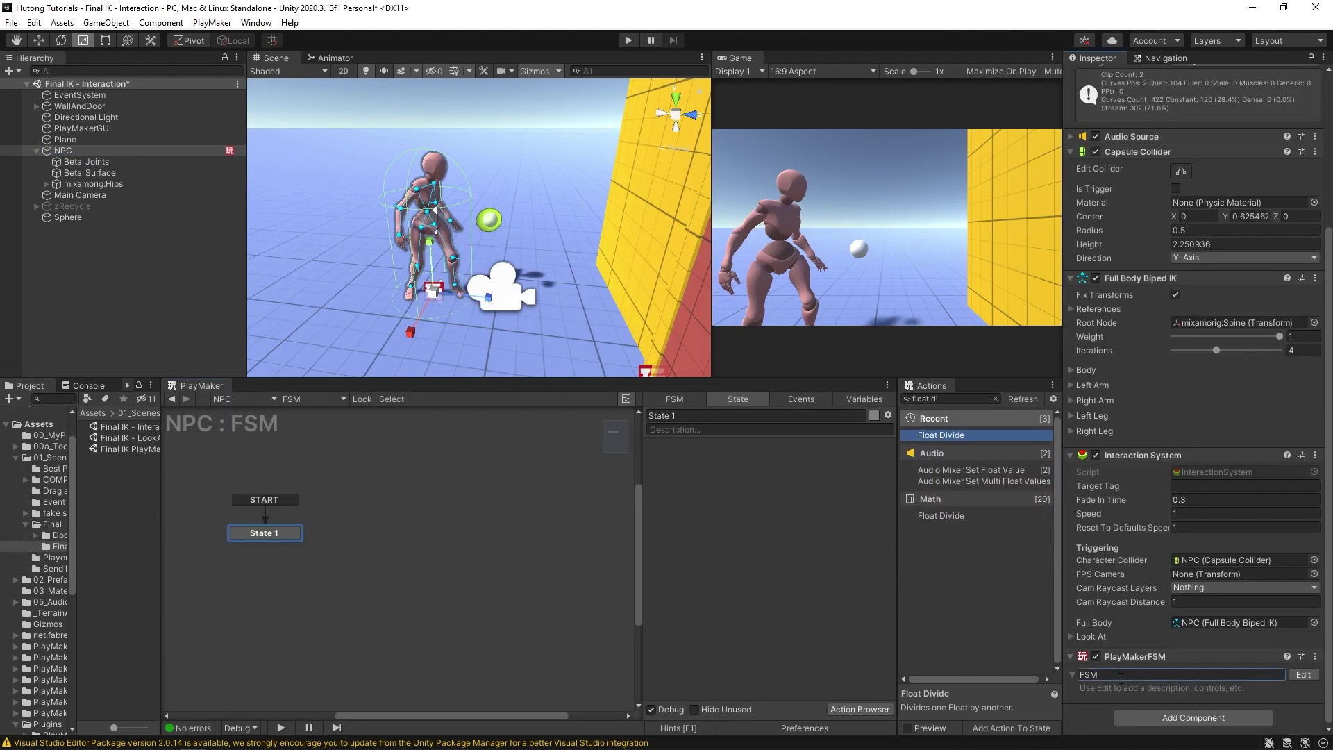
pyautogui.write('InteractionTest')
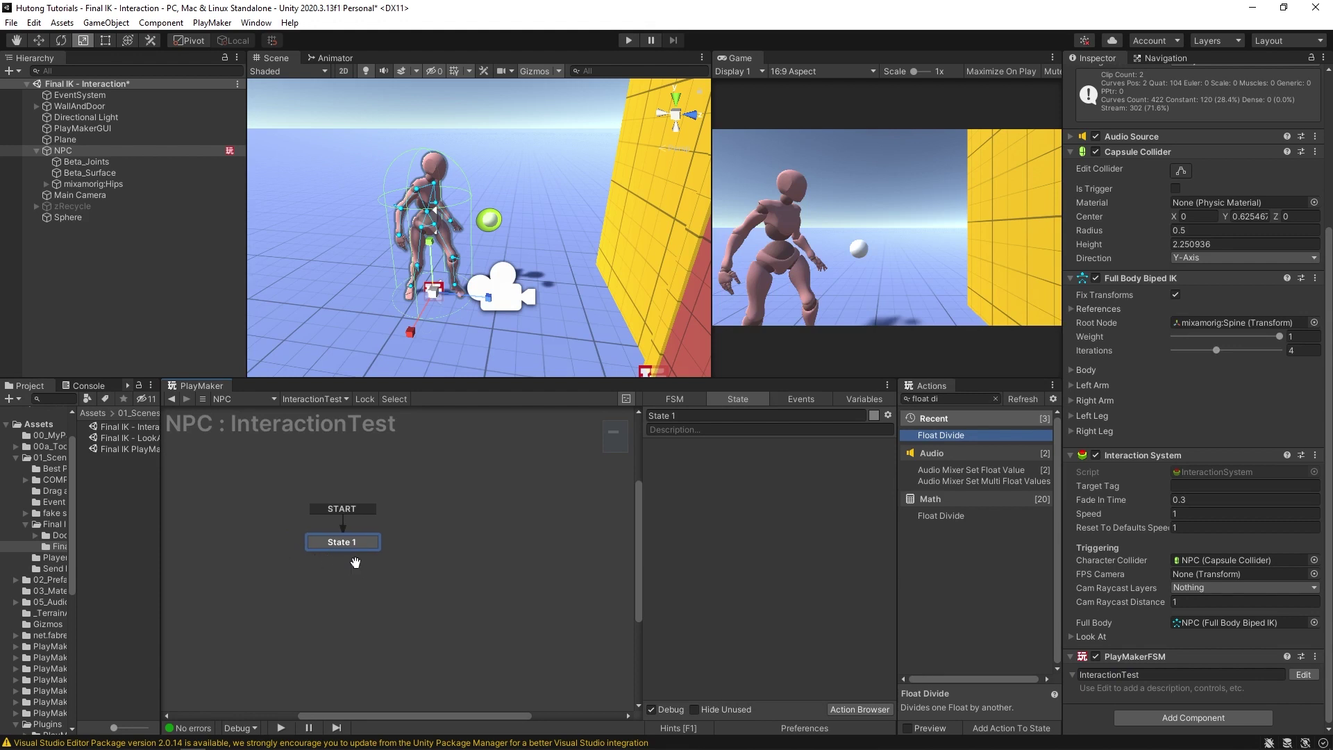
# - Rename the first state to Init and add the events 'on' and 'off'
pyautogui.click(692, 416)
pyautogui.write('Init')
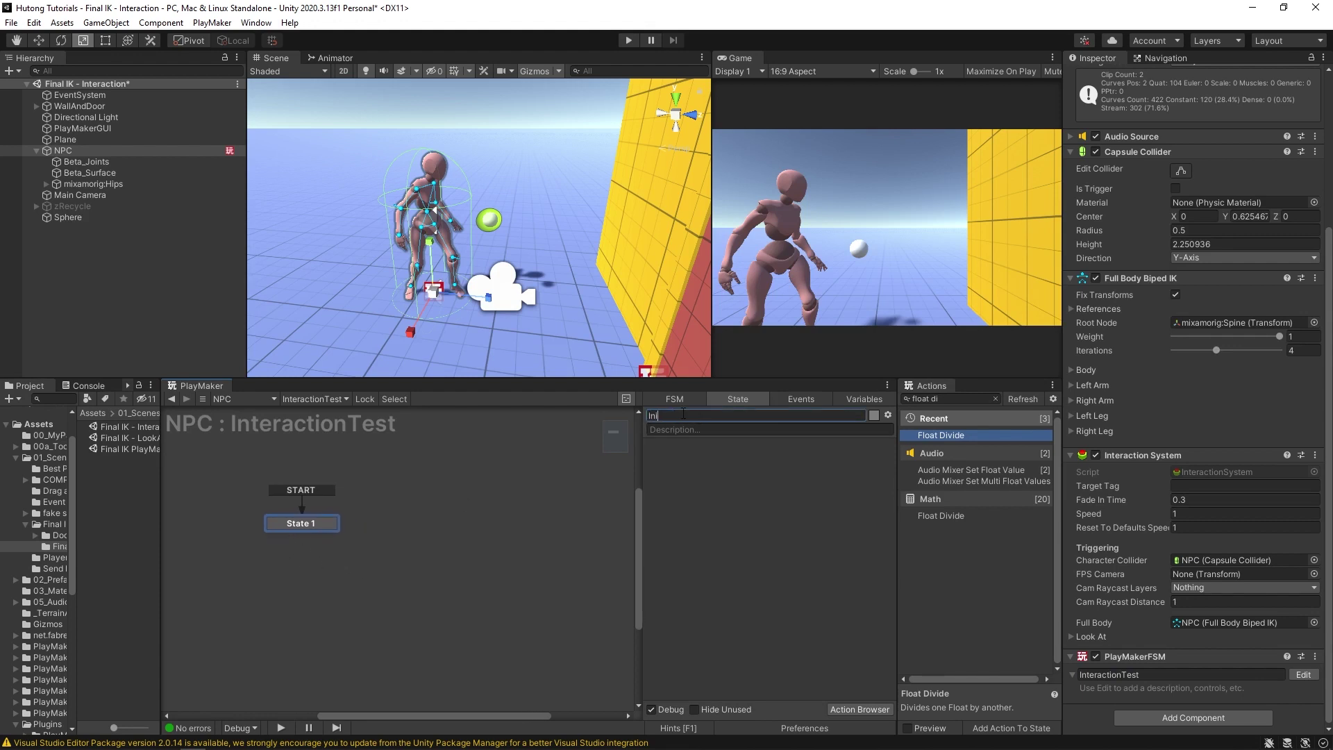
pyautogui.click(802, 400)
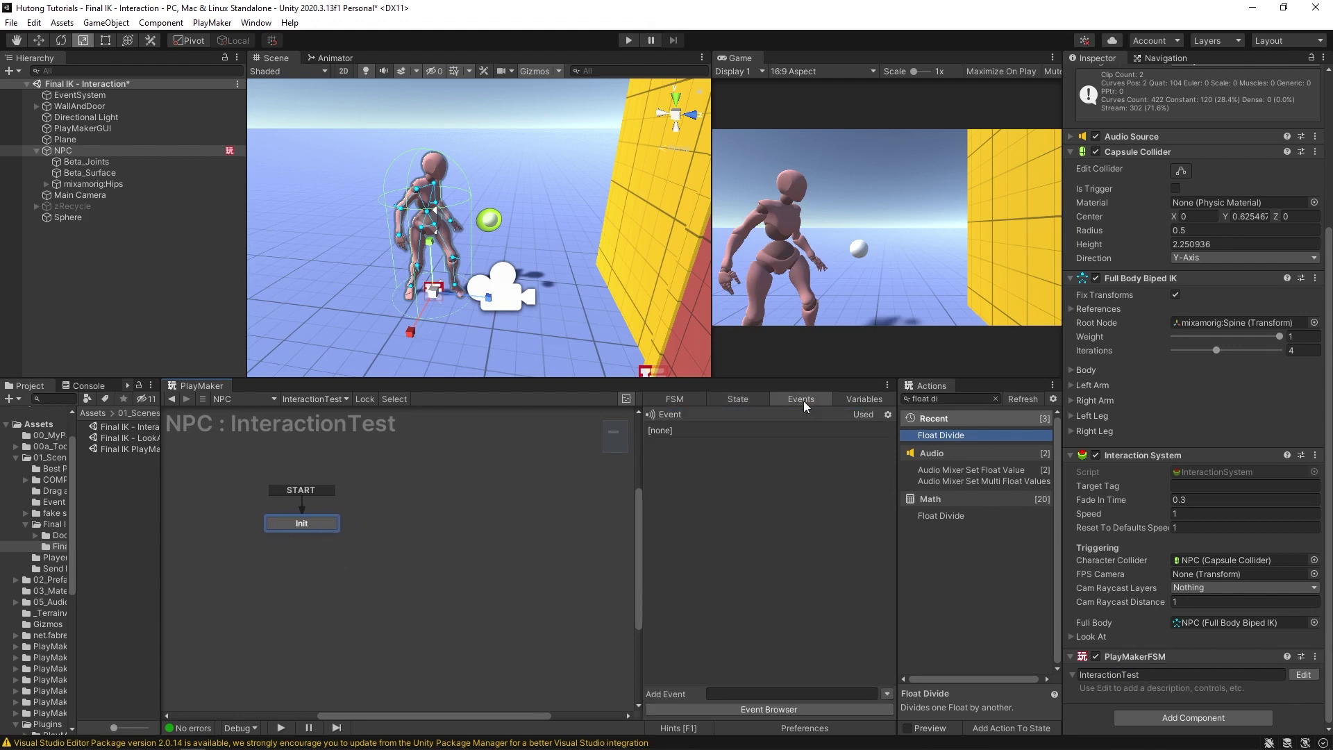
pyautogui.click(734, 693)
pyautogui.write('on')
pyautogui.press('Return')
pyautogui.write('off')
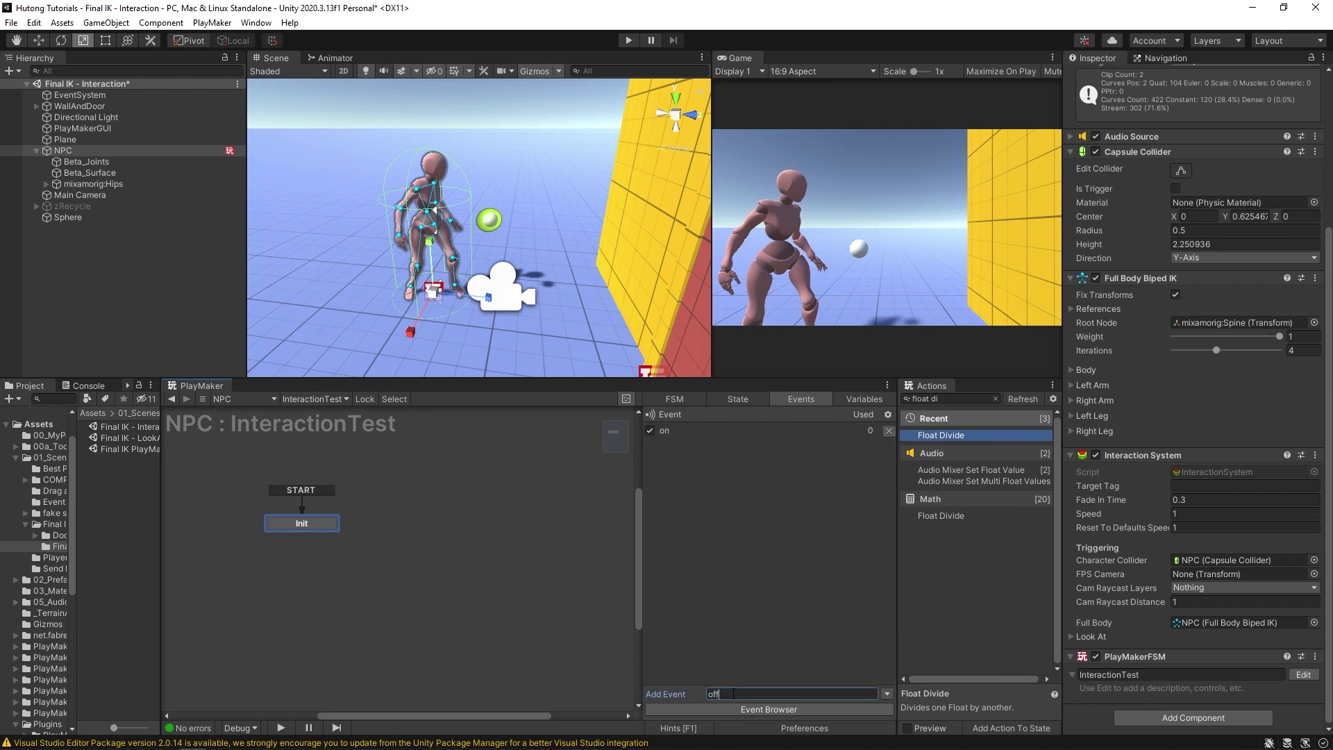
pyautogui.press('Return')
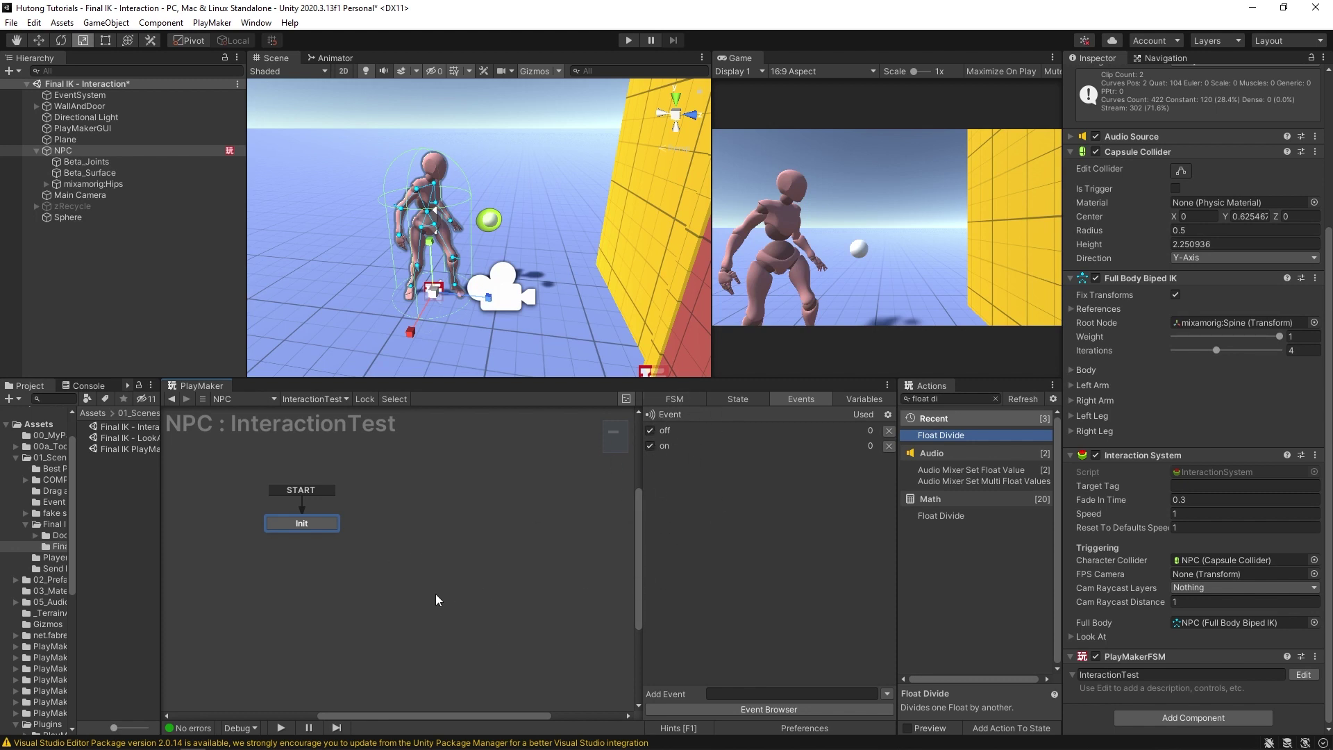
# - Add global transitions creating State 1 for 'on' and State 2 for 'off', arranged beside Init
pyautogui.rightClick(407, 522)
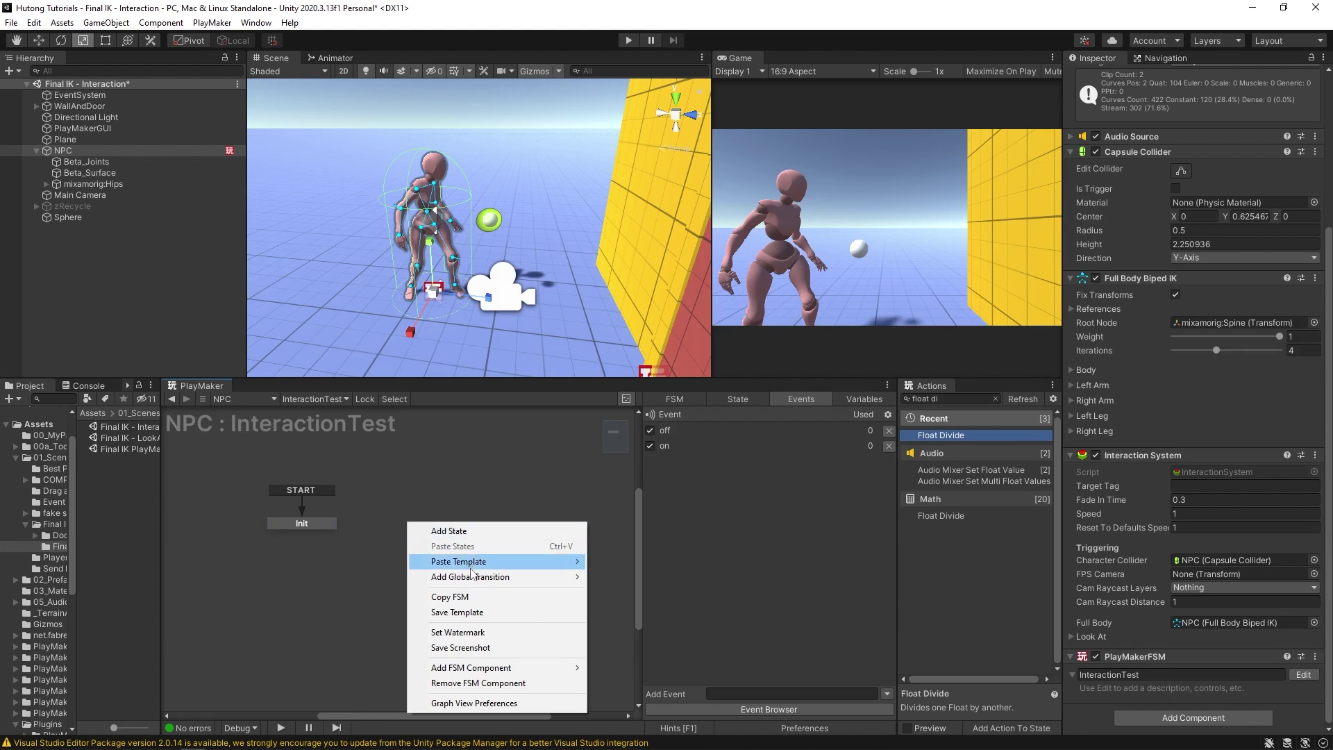
pyautogui.moveTo(478, 578)
pyautogui.click(612, 577)
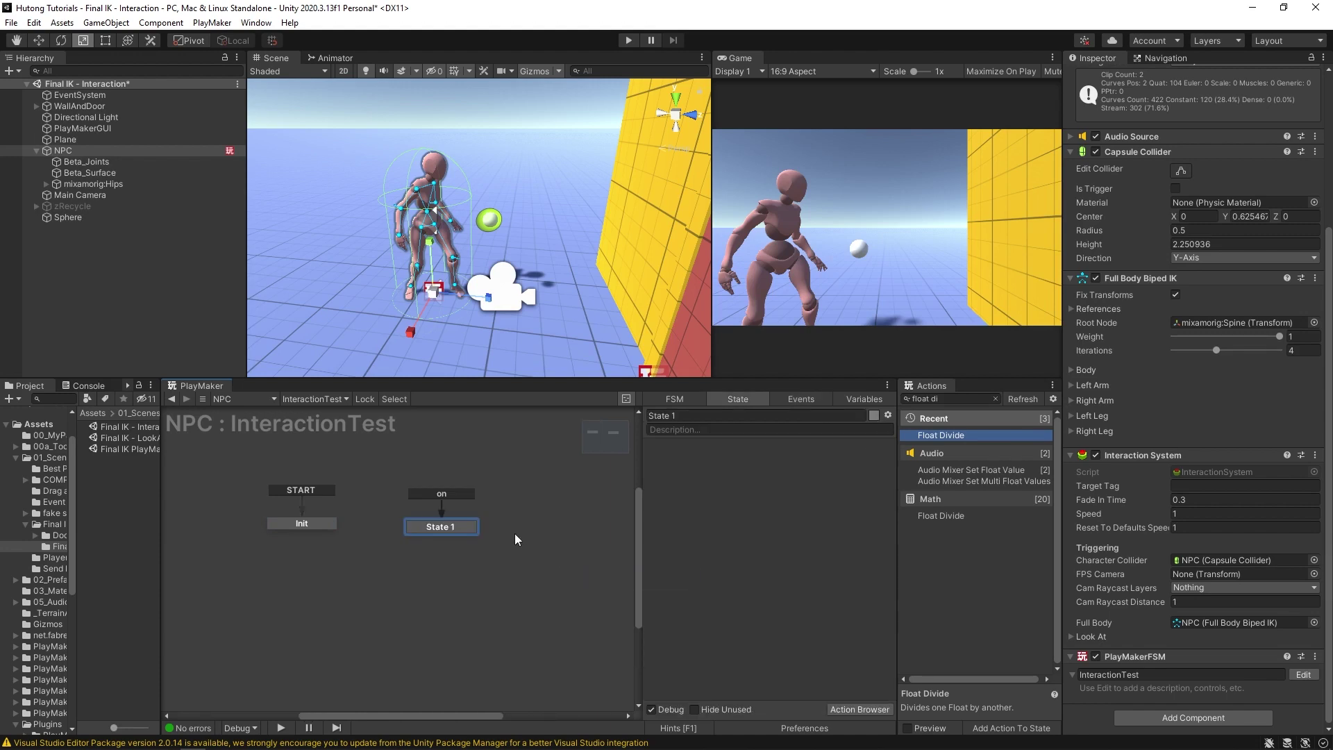
pyautogui.rightClick(516, 529)
pyautogui.moveTo(589, 586)
pyautogui.click(729, 601)
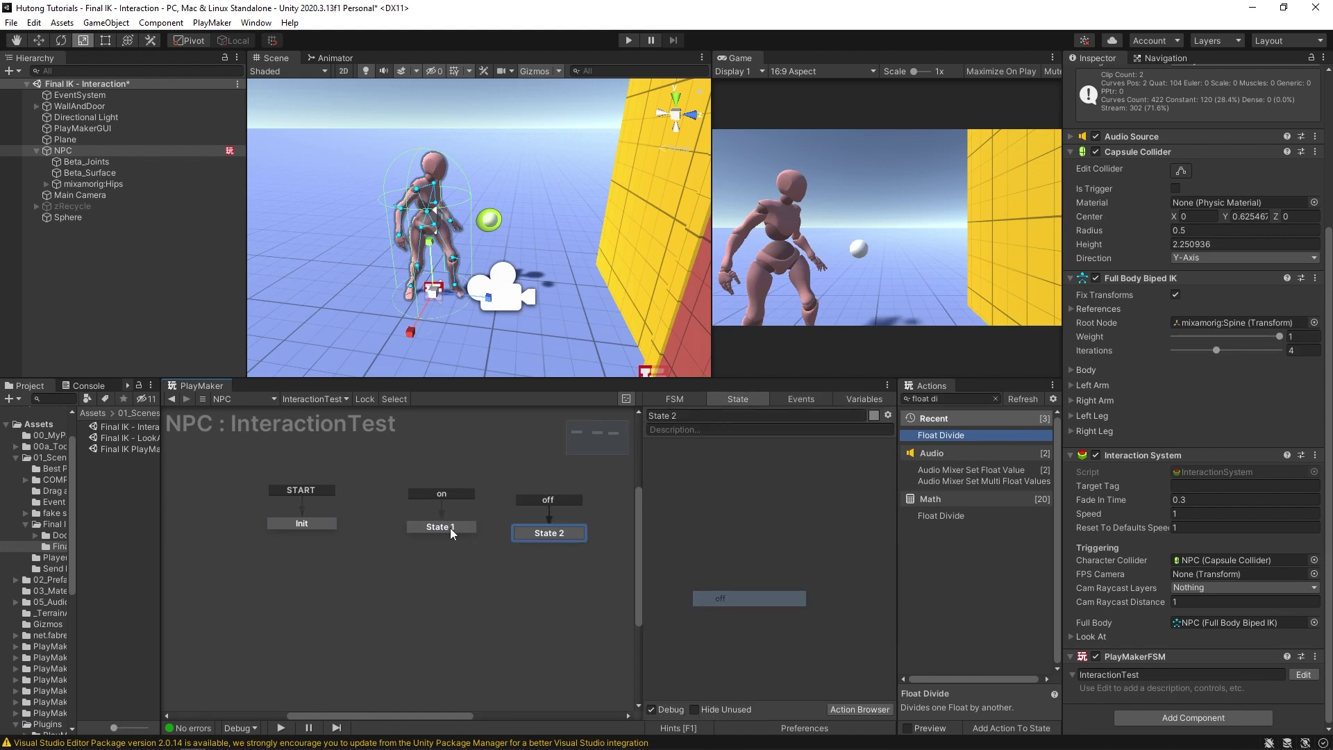
pyautogui.moveTo(449, 528); pyautogui.dragTo(402, 520)
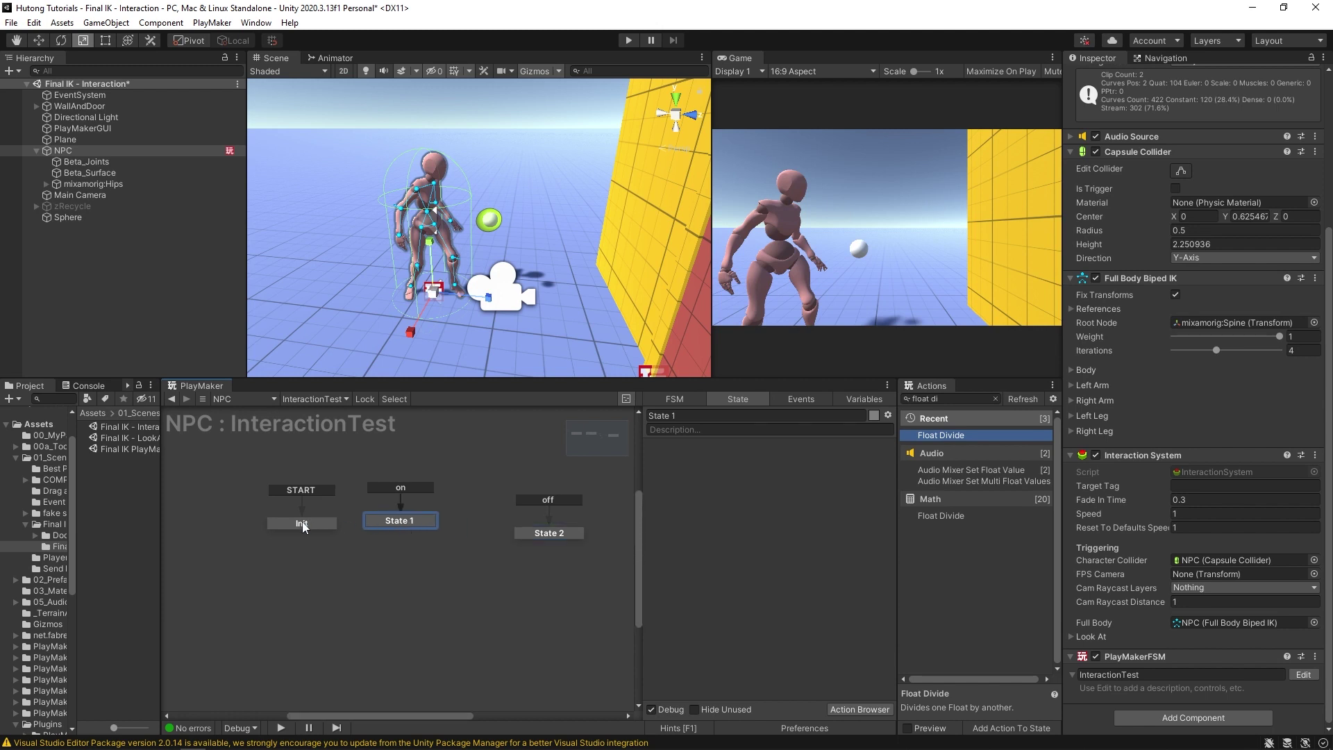
pyautogui.moveTo(303, 523); pyautogui.dragTo(314, 518)
pyautogui.moveTo(548, 531); pyautogui.dragTo(477, 519)
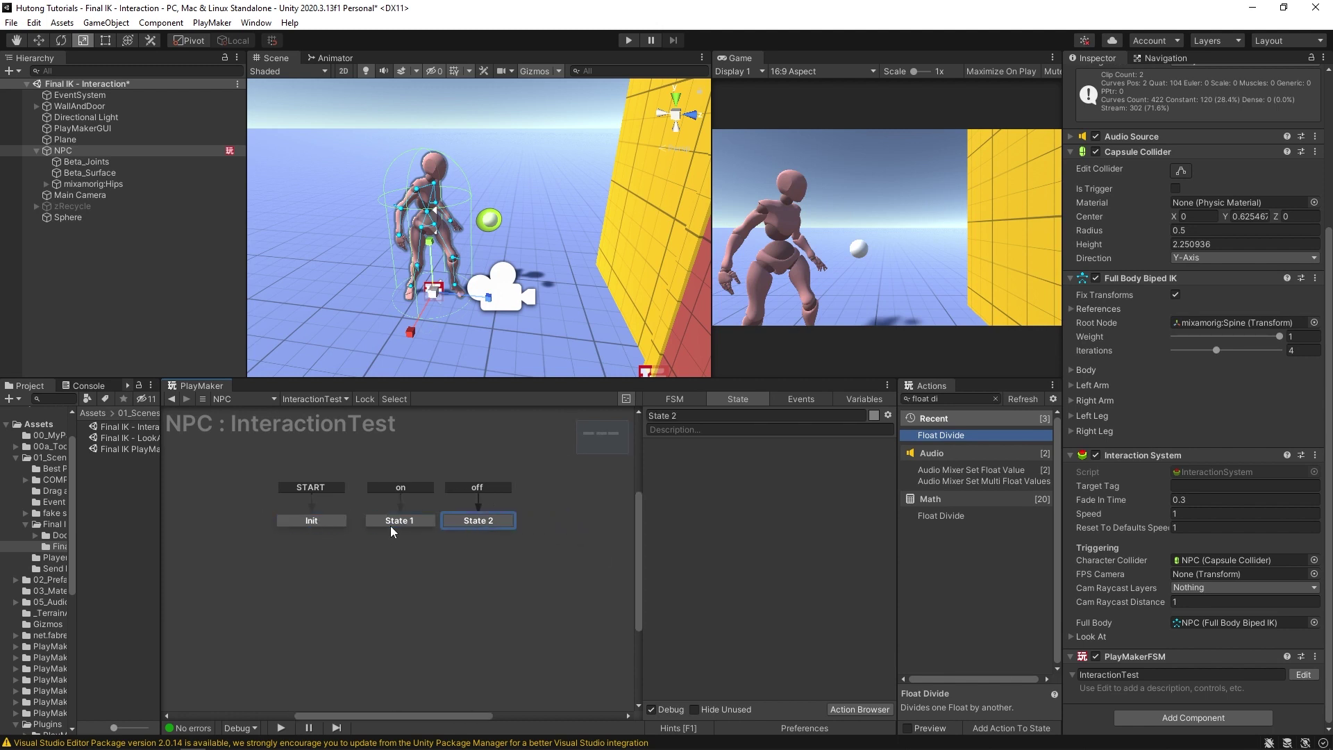
pyautogui.click(396, 522)
pyautogui.moveTo(775, 379); pyautogui.dragTo(776, 361)
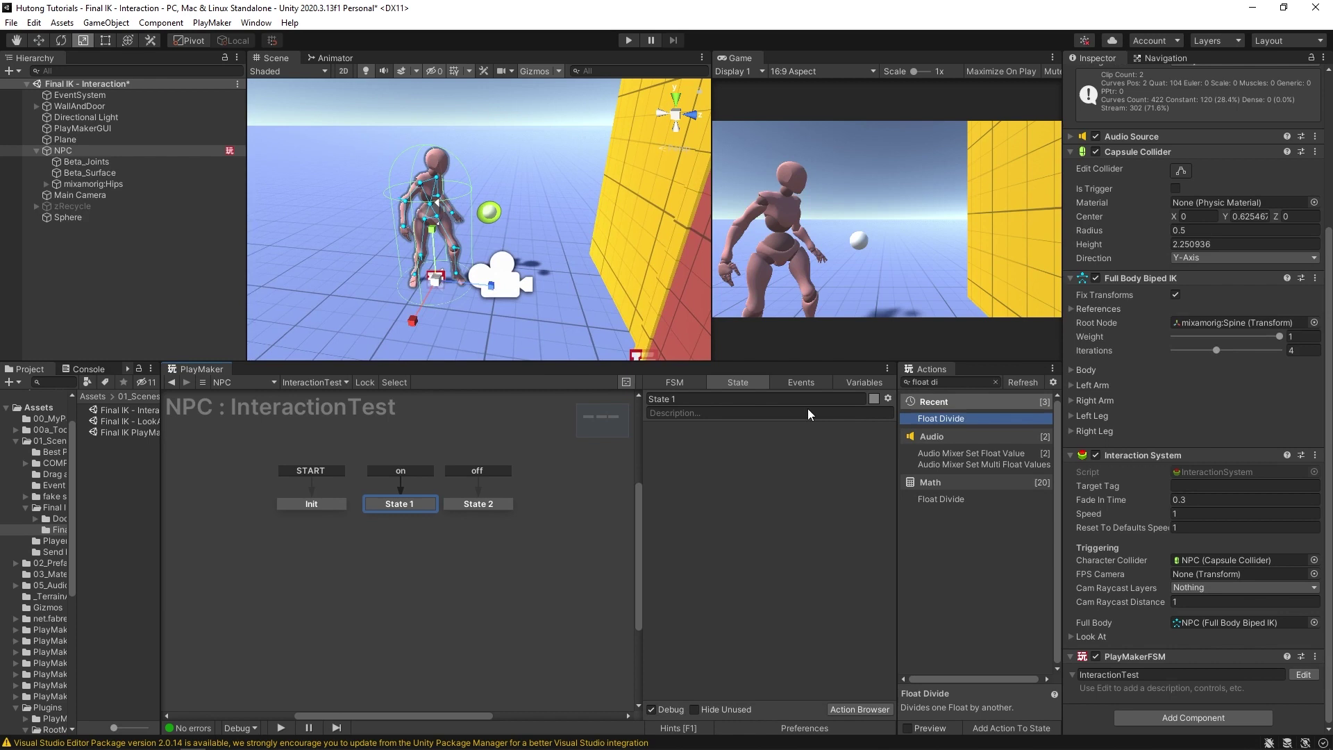
pyautogui.moveTo(642, 497); pyautogui.dragTo(580, 496)
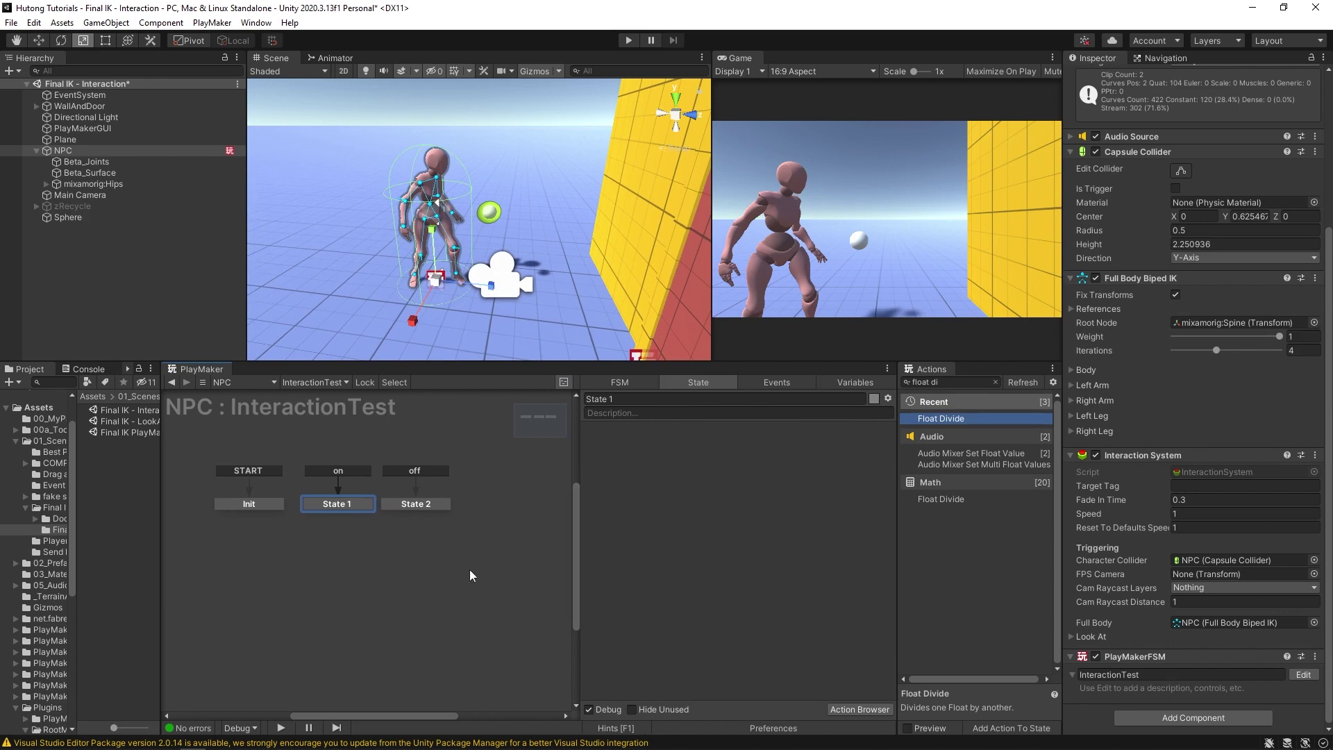
# - Search actions for 'interac' and add Start Interaction to State 1
pyautogui.moveTo(897, 547); pyautogui.dragTo(851, 547)
pyautogui.click(915, 381)
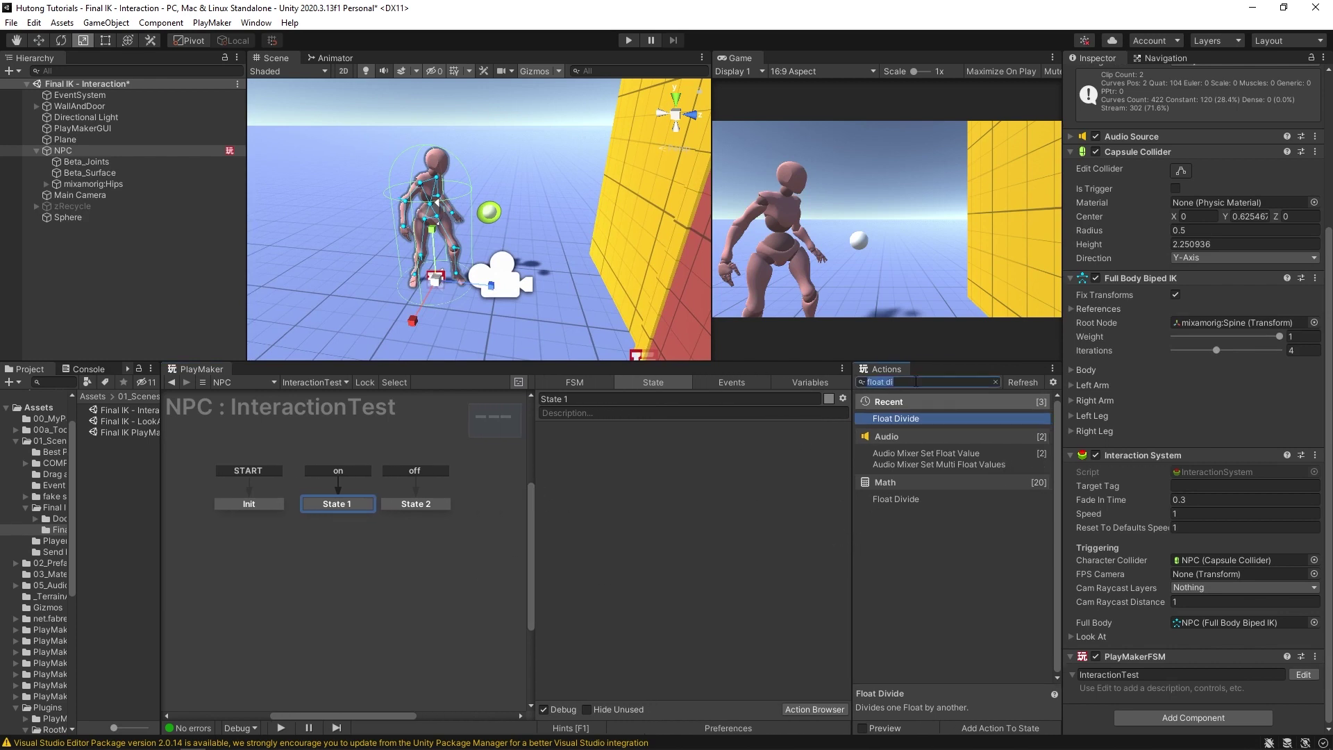
pyautogui.write('interac')
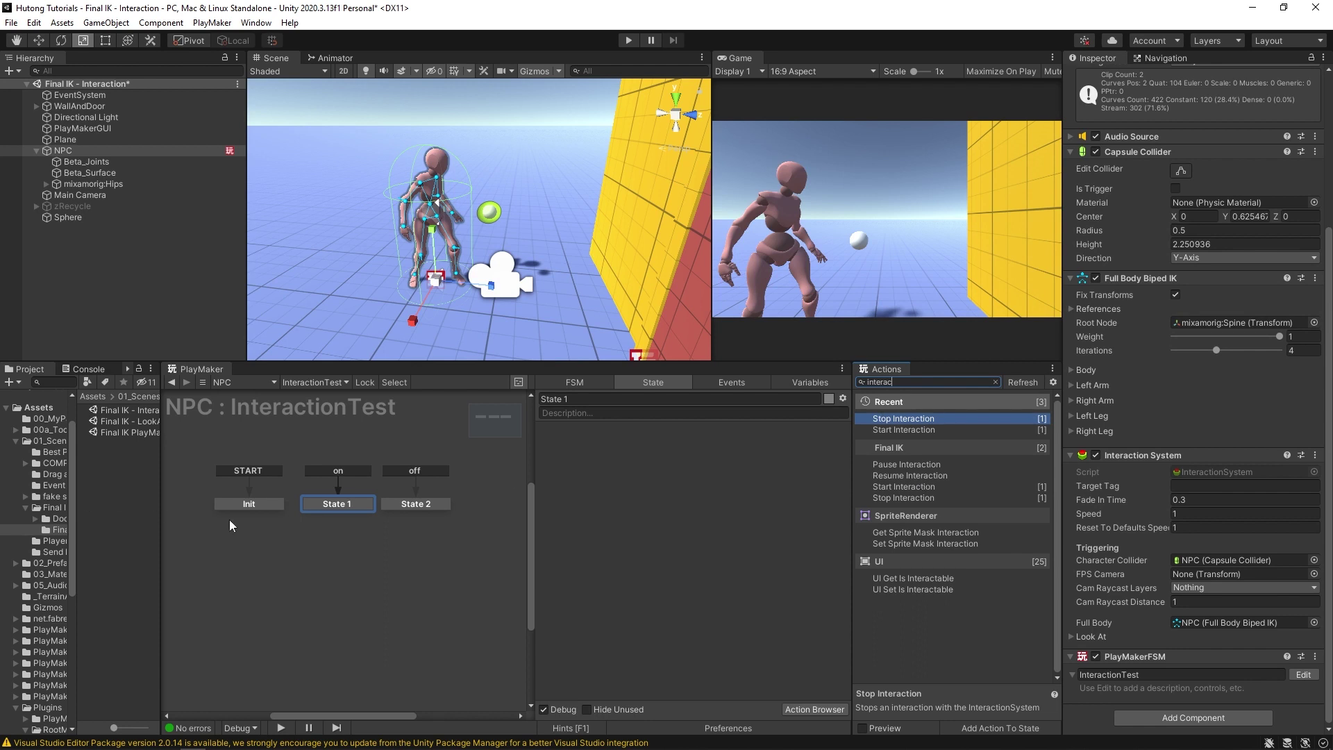
pyautogui.doubleClick(903, 486)
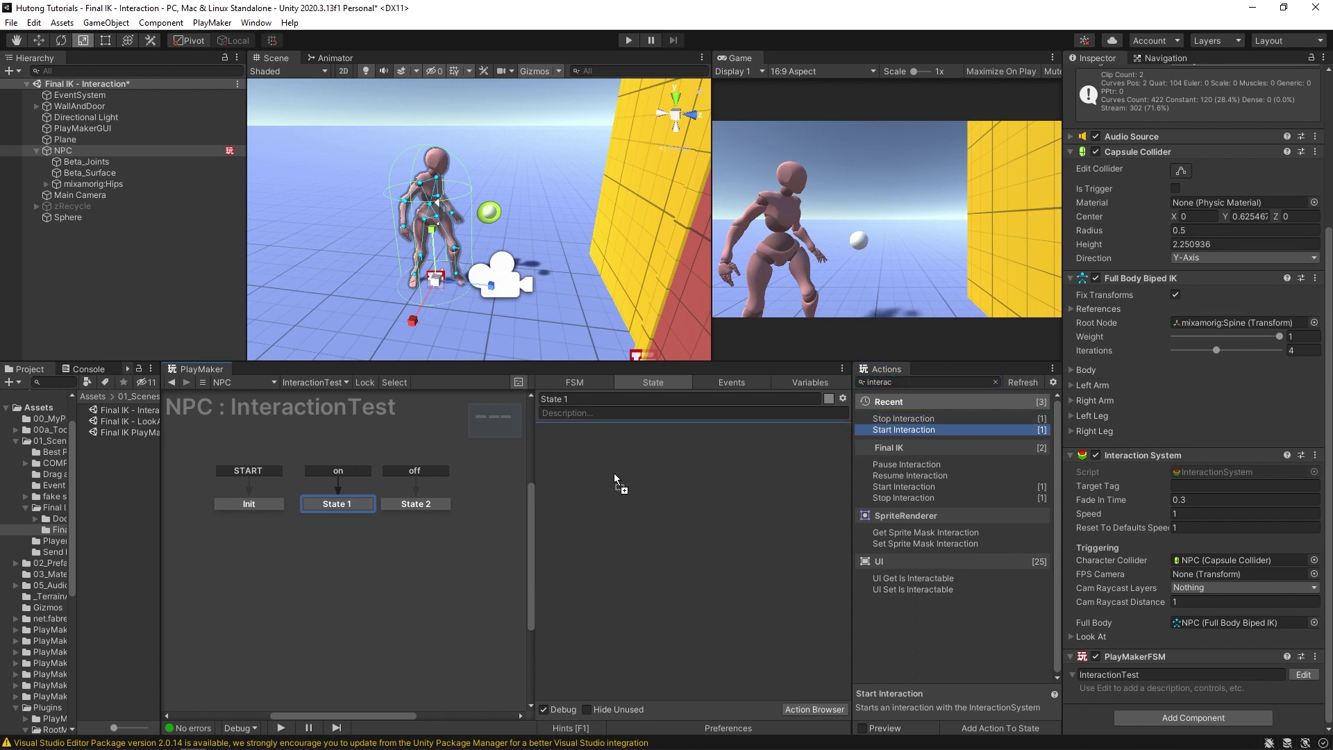
# - Add Stop Interaction to State 2, then review both states' actions
pyautogui.click(410, 504)
pyautogui.doubleClick(899, 430)
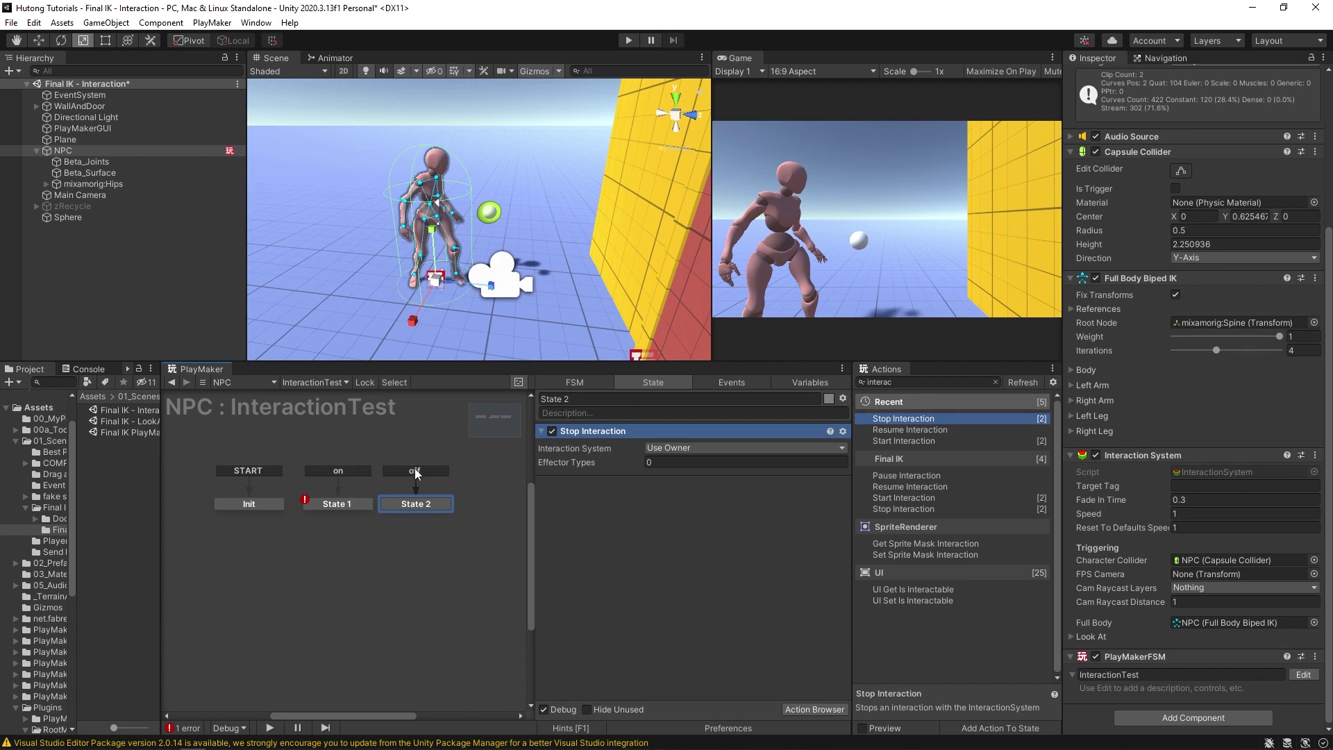
pyautogui.click(330, 506)
pyautogui.click(420, 504)
pyautogui.click(337, 505)
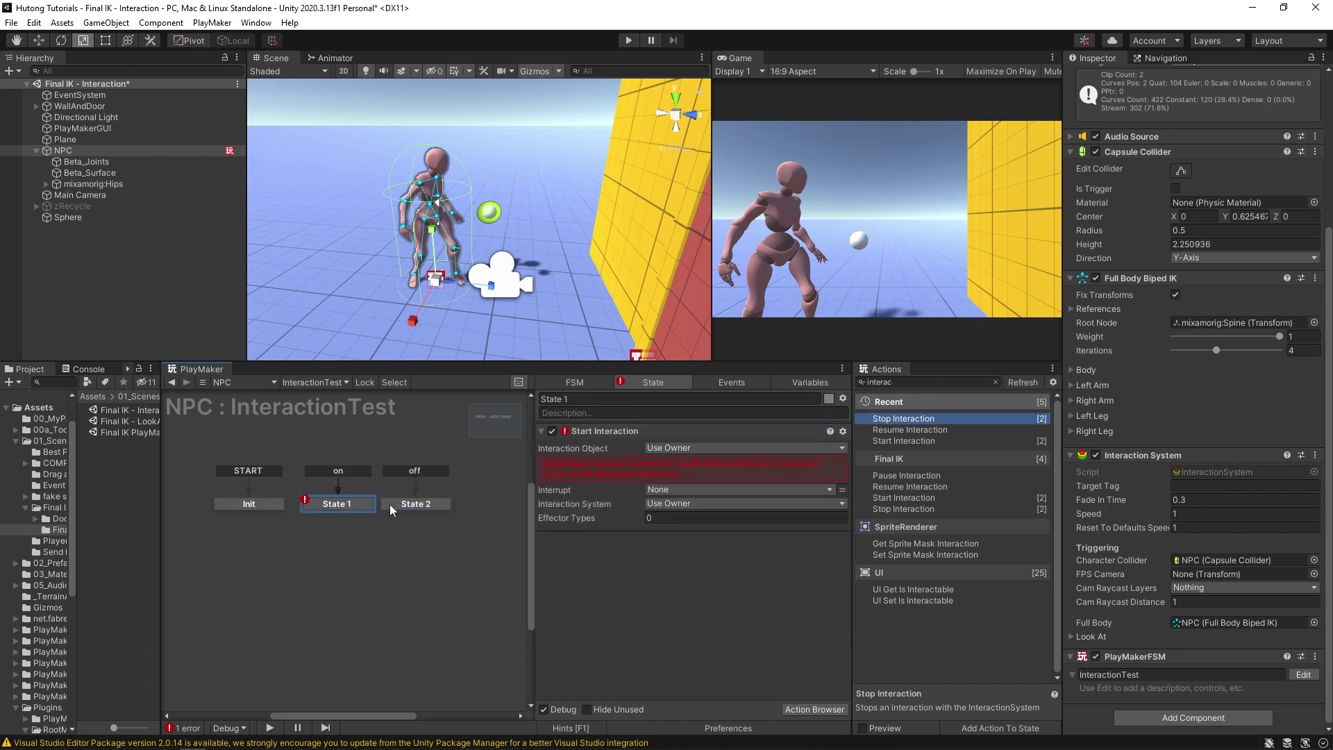
pyautogui.click(419, 505)
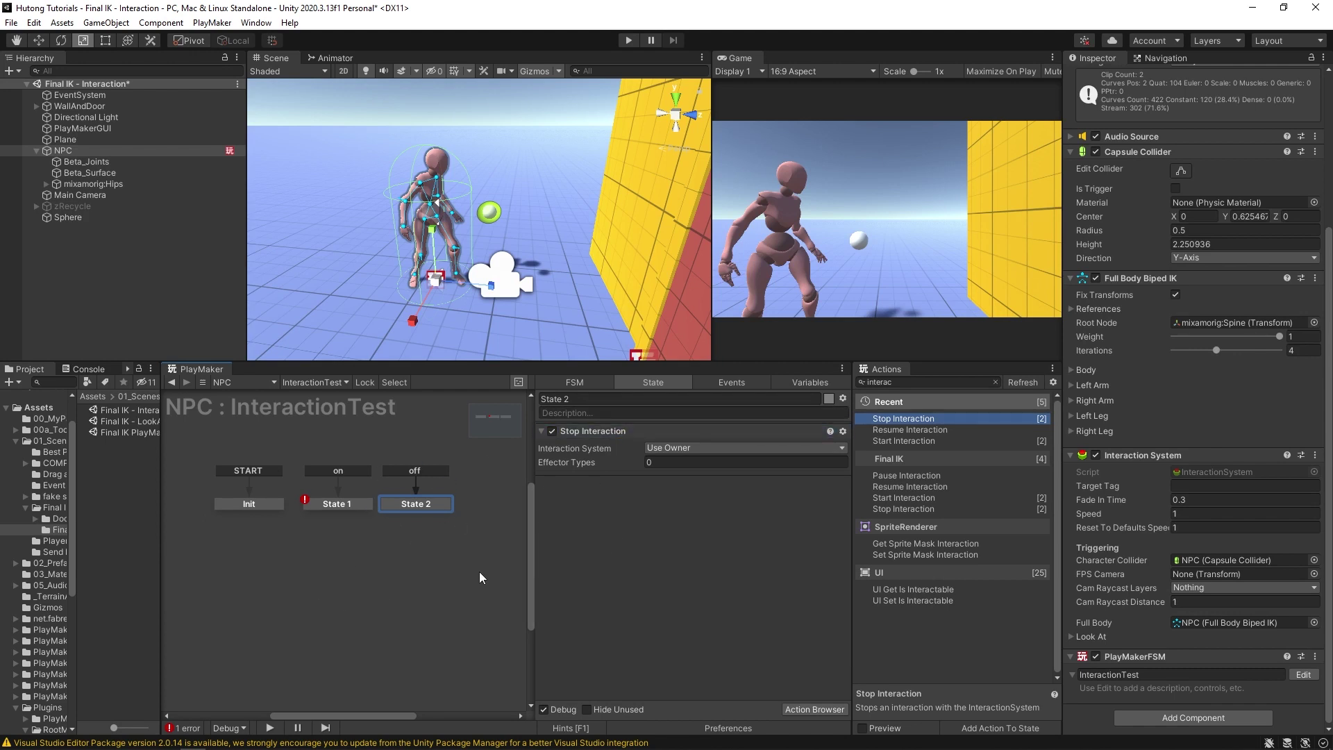
pyautogui.keyDown('ctrl'); pyautogui.click(278, 581); pyautogui.keyUp('ctrl')
pyautogui.keyDown('ctrl'); pyautogui.moveTo(339, 595); pyautogui.dragTo(440, 594); pyautogui.keyUp('ctrl')
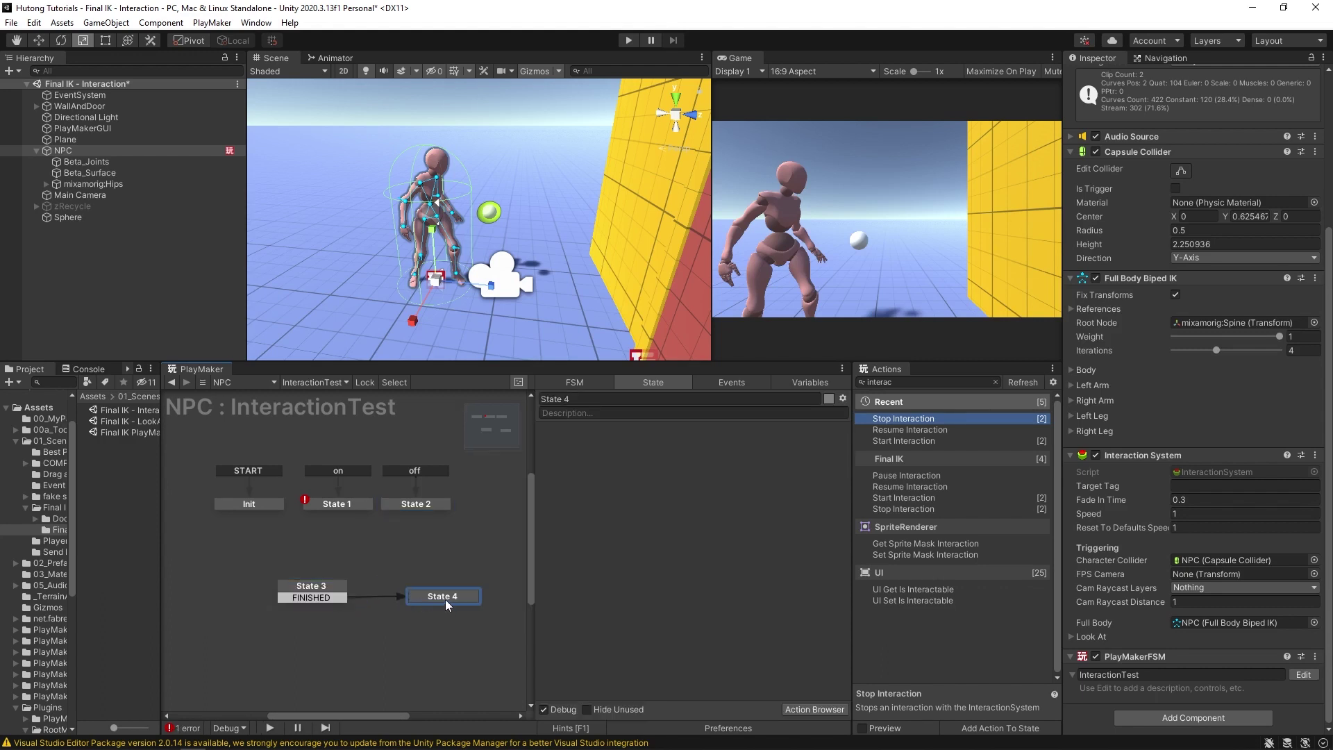
pyautogui.doubleClick(889, 442)
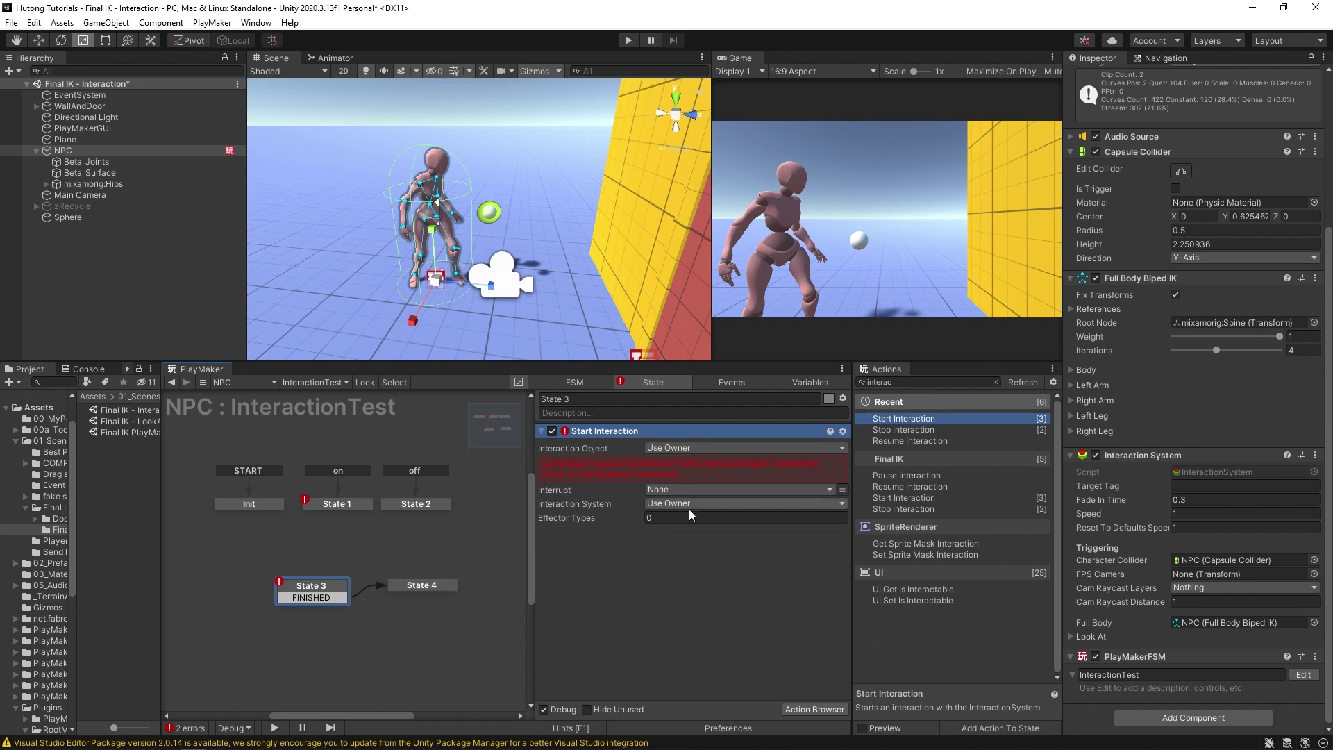
pyautogui.click(913, 382)
pyautogui.write('wait')
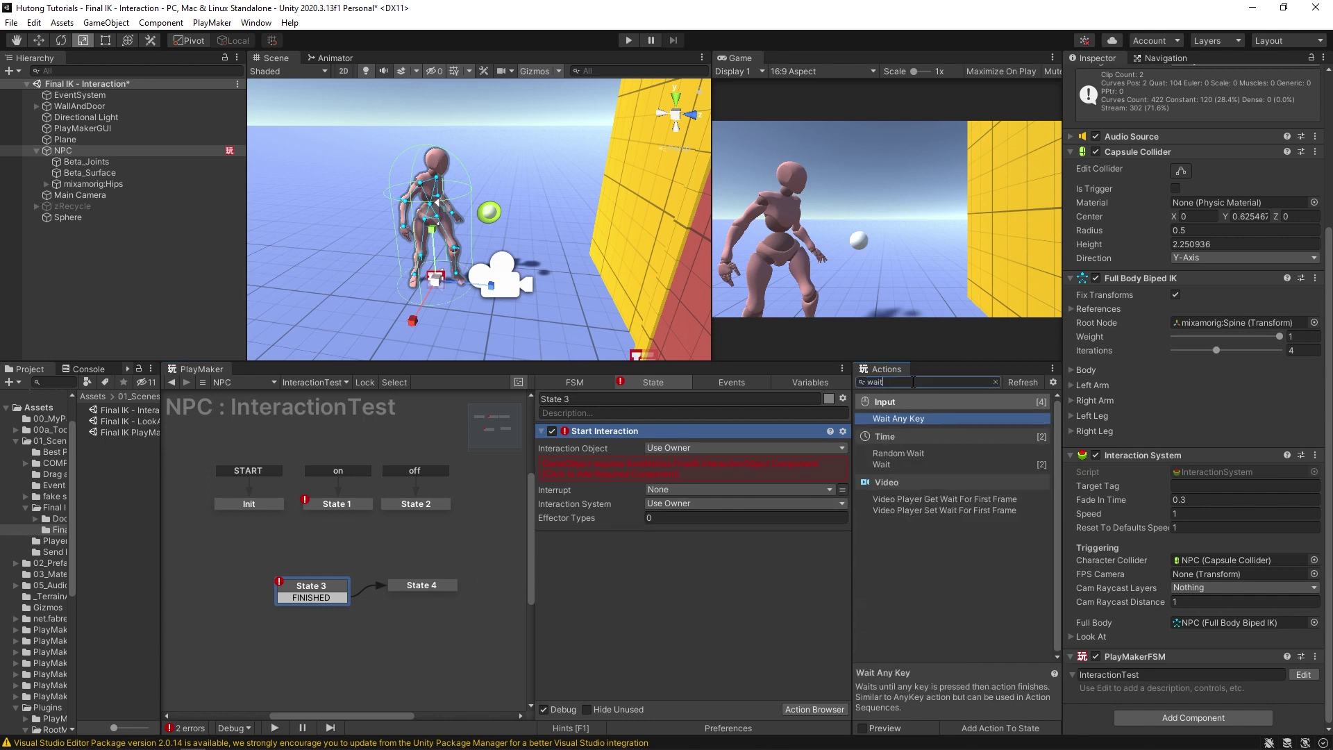
pyautogui.moveTo(899, 464); pyautogui.dragTo(701, 512)
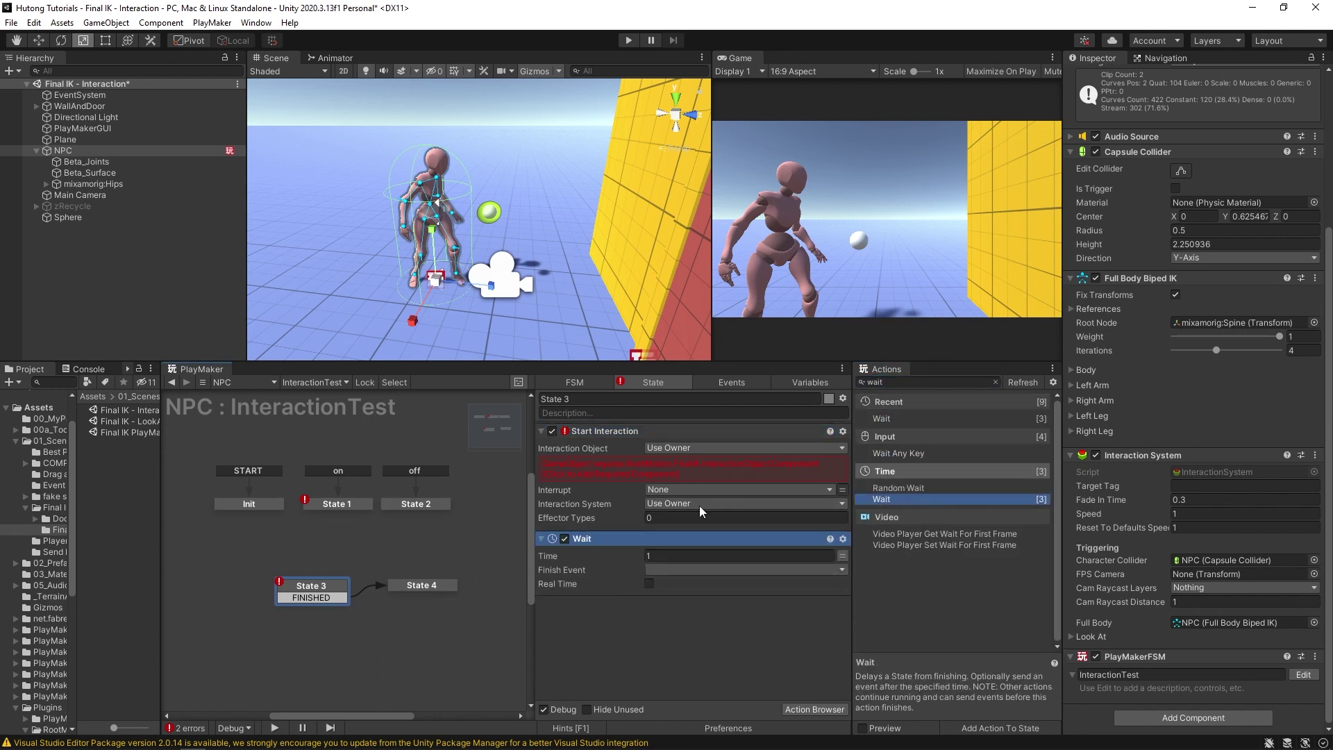
pyautogui.click(417, 586)
pyautogui.doubleClick(892, 383)
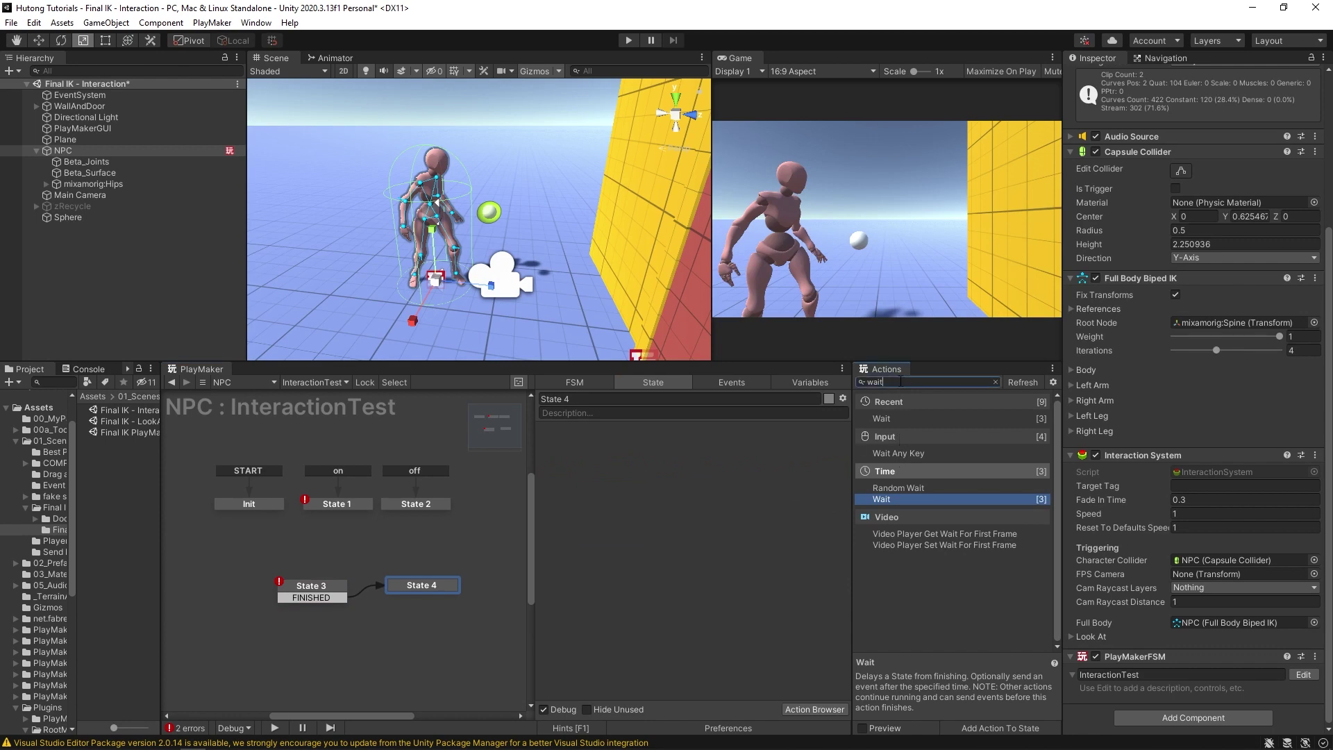
pyautogui.write('ine')
pyautogui.press('BackSpace')
pyautogui.write('ter')
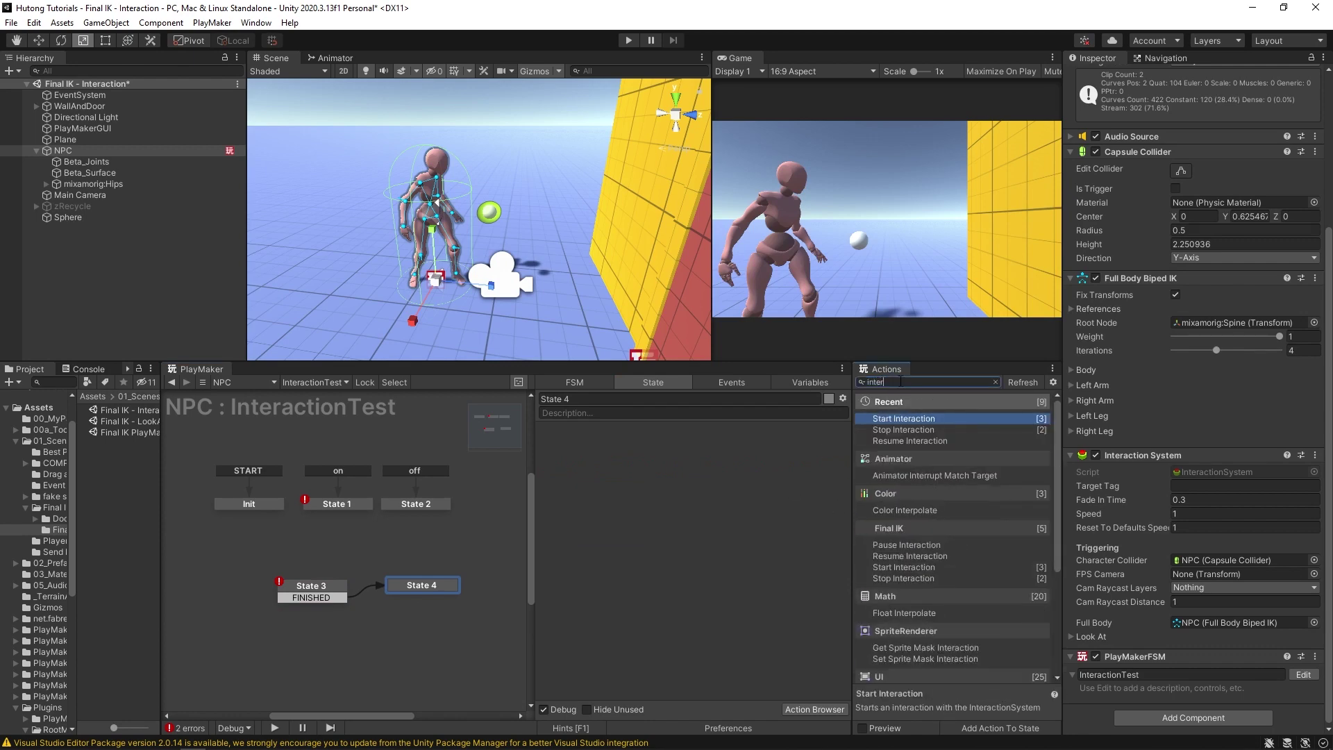
pyautogui.moveTo(903, 419); pyautogui.dragTo(623, 522)
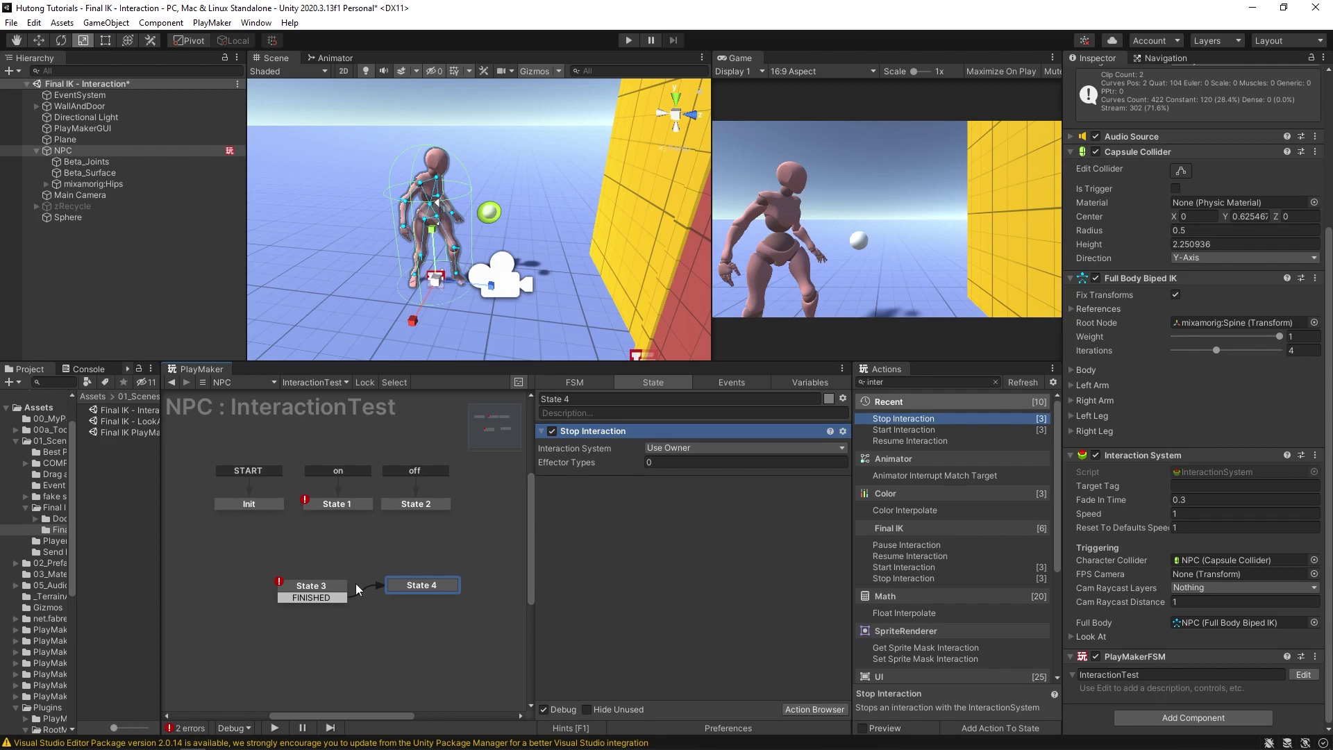
pyautogui.click(244, 506)
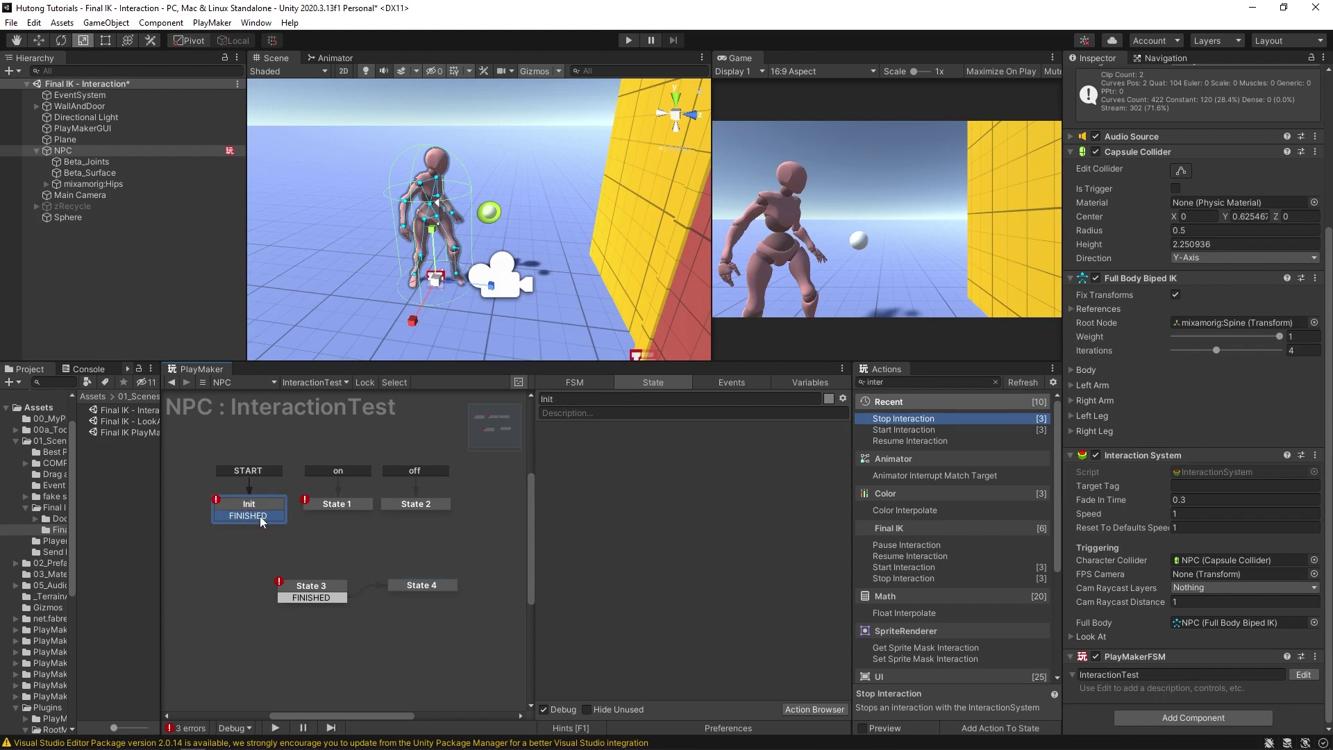
pyautogui.moveTo(260, 515); pyautogui.dragTo(309, 586)
# - Undo the extra State 3 and State 4, then rename State 1 to 'Start interaction'
pyautogui.hotkey('ctrl', 'z')
pyautogui.hotkey('ctrl', 'z')
pyautogui.hotkey('ctrl', 'z')
pyautogui.hotkey('ctrl', 'z')
pyautogui.hotkey('ctrl', 'z')
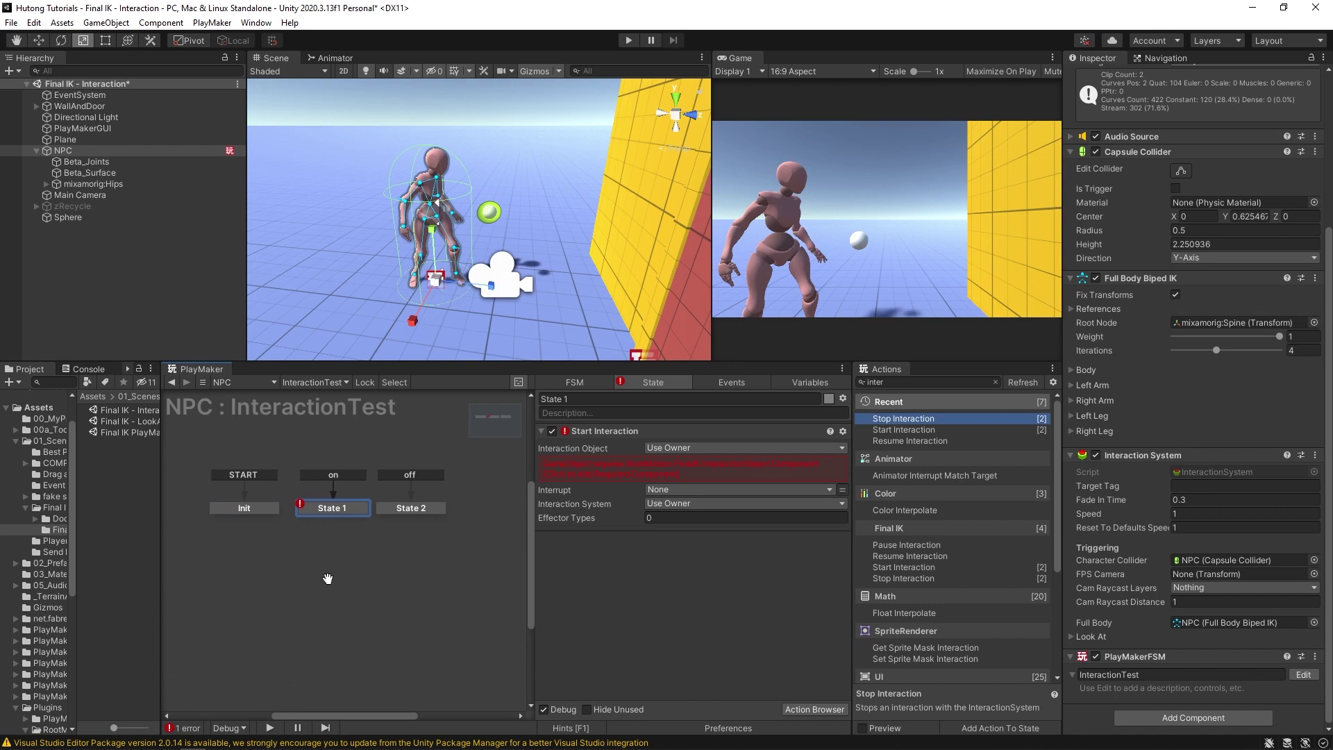
pyautogui.moveTo(334, 571); pyautogui.dragTo(340, 581, button='middle')
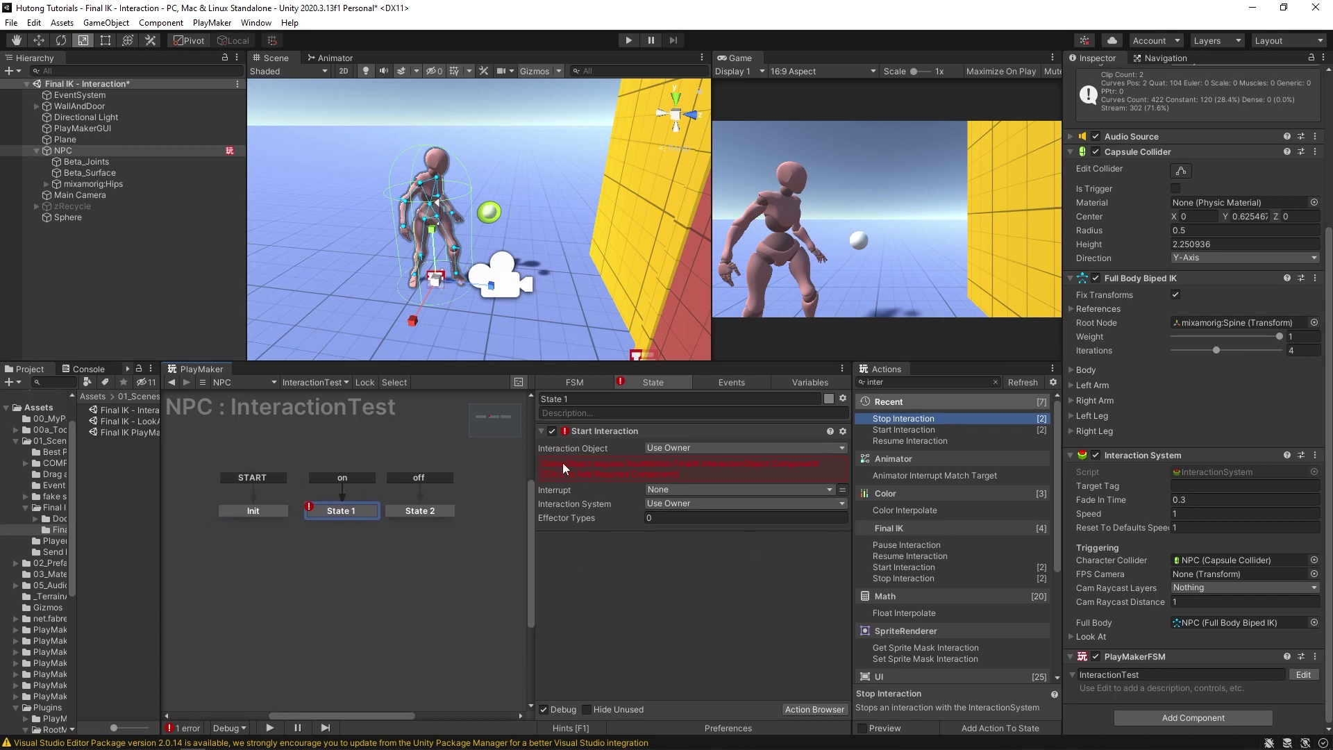
pyautogui.click(586, 398)
pyautogui.write('Start interaction')
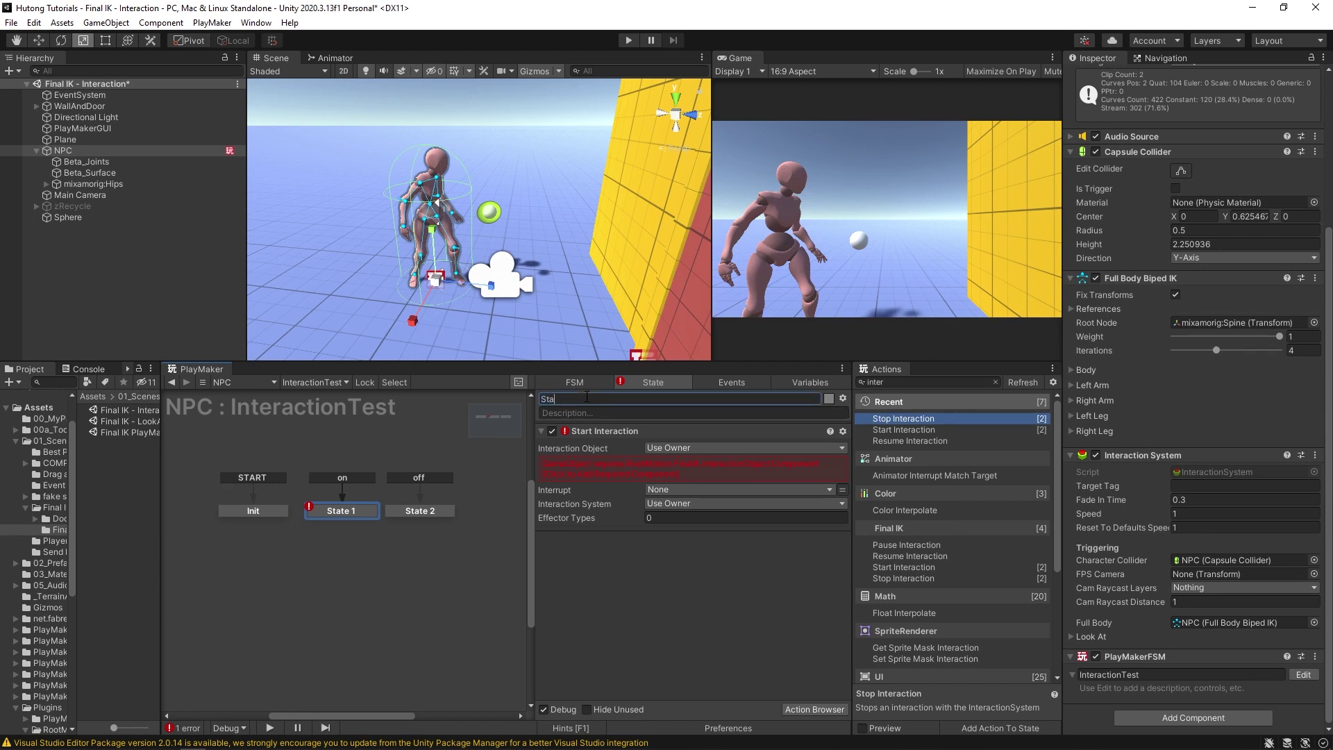
pyautogui.press('Return')
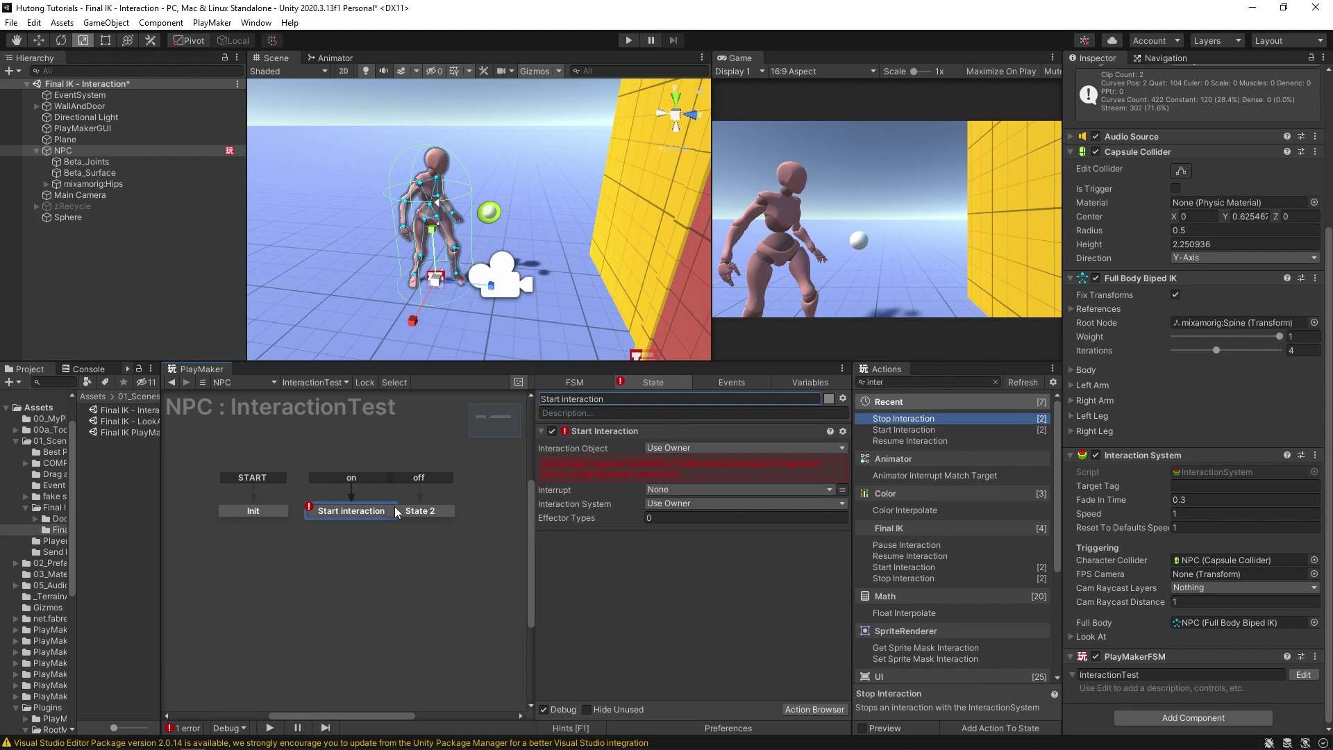
# - Rename State 2 to 'Stop interaction'
pyautogui.click(416, 512)
pyautogui.click(594, 393)
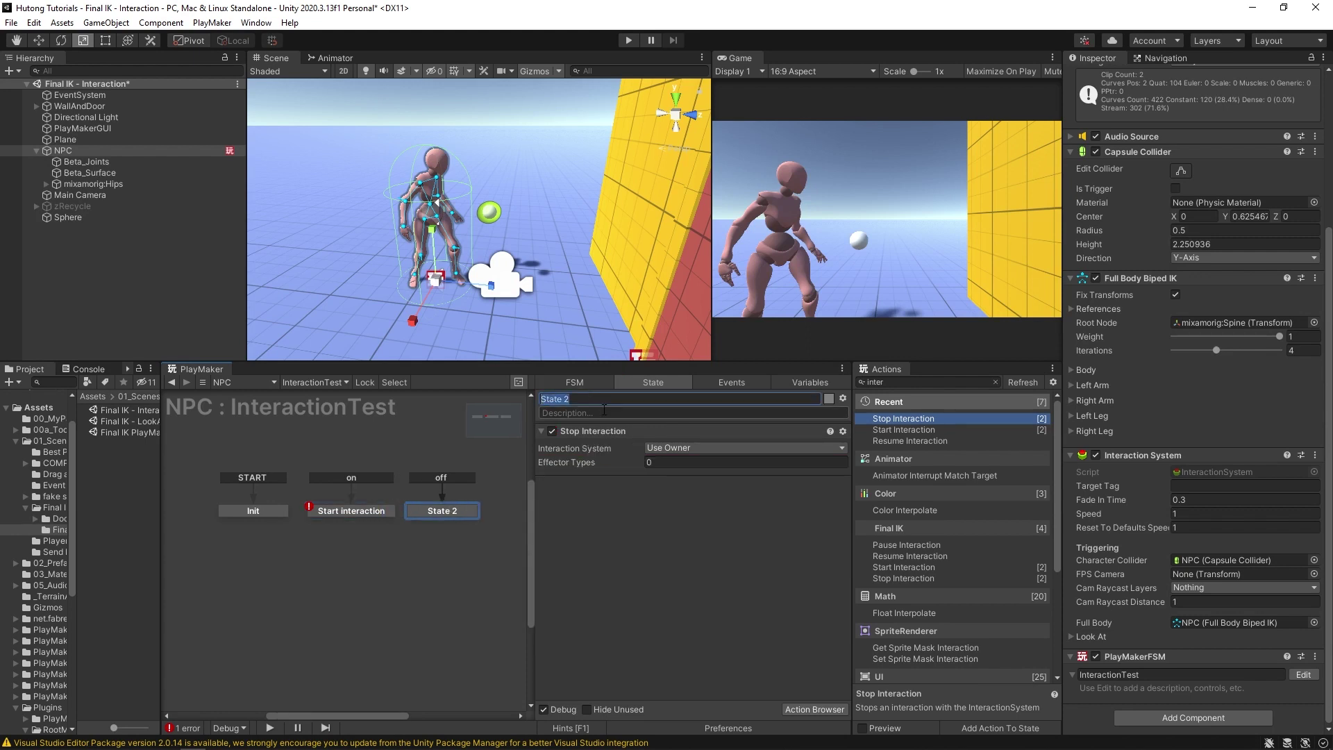
pyautogui.write('Stop interaction')
pyautogui.press('Return')
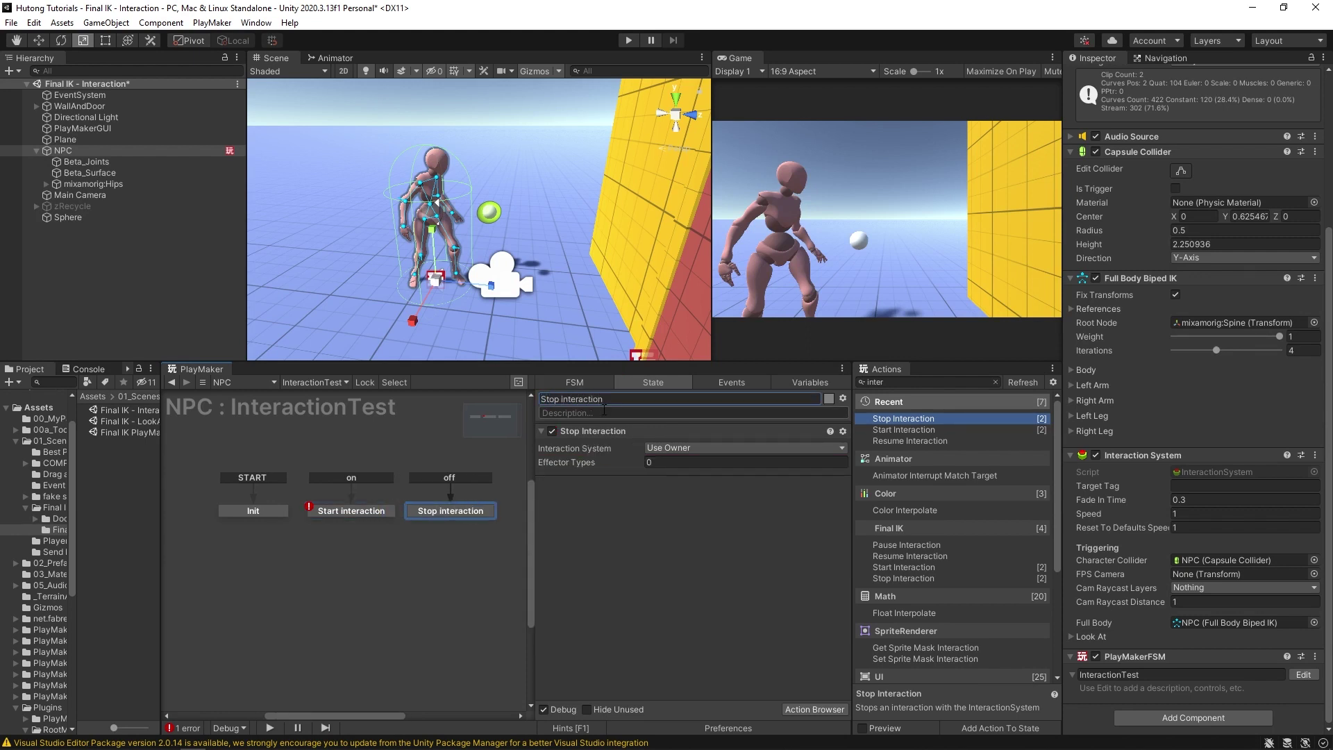
pyautogui.click(318, 512)
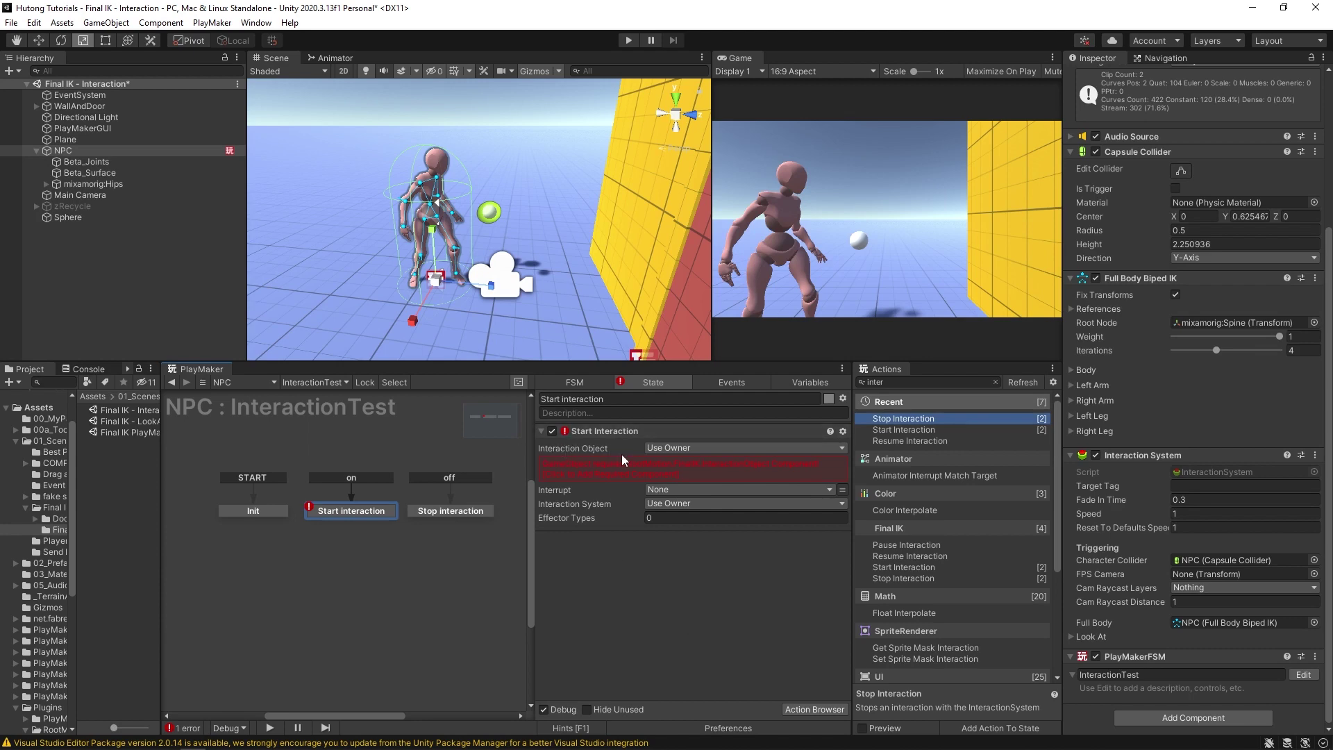
# - Set the Start Interaction action's Interaction Object to the specified Sphere game object
pyautogui.click(661, 447)
pyautogui.click(687, 479)
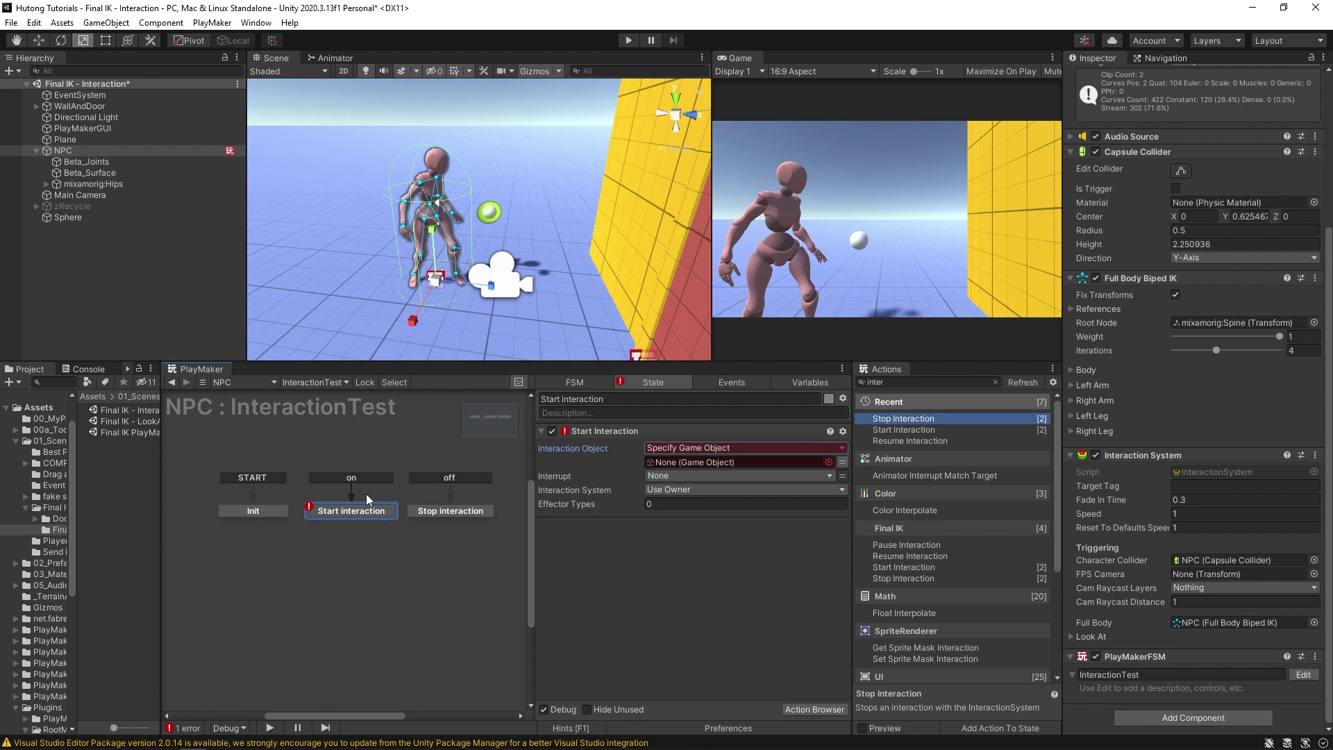
pyautogui.moveTo(68, 218); pyautogui.dragTo(665, 463)
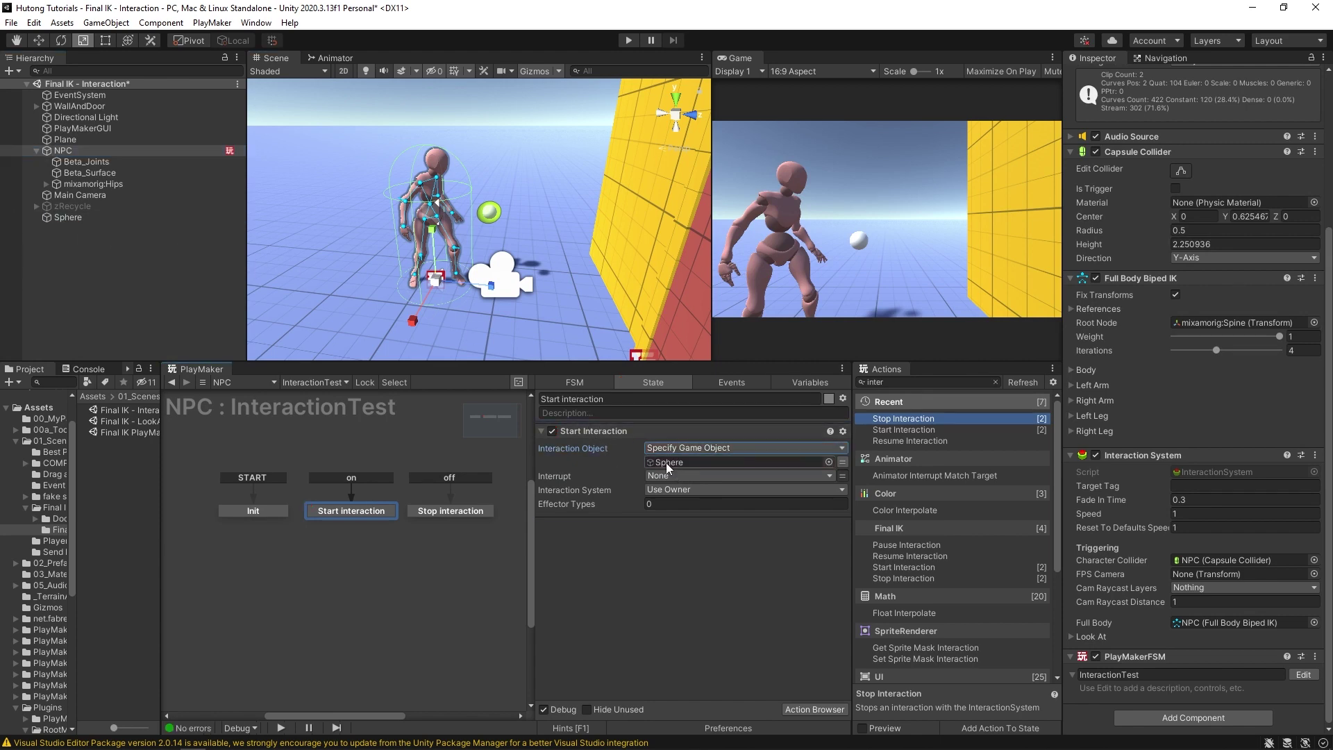
pyautogui.click(51, 218)
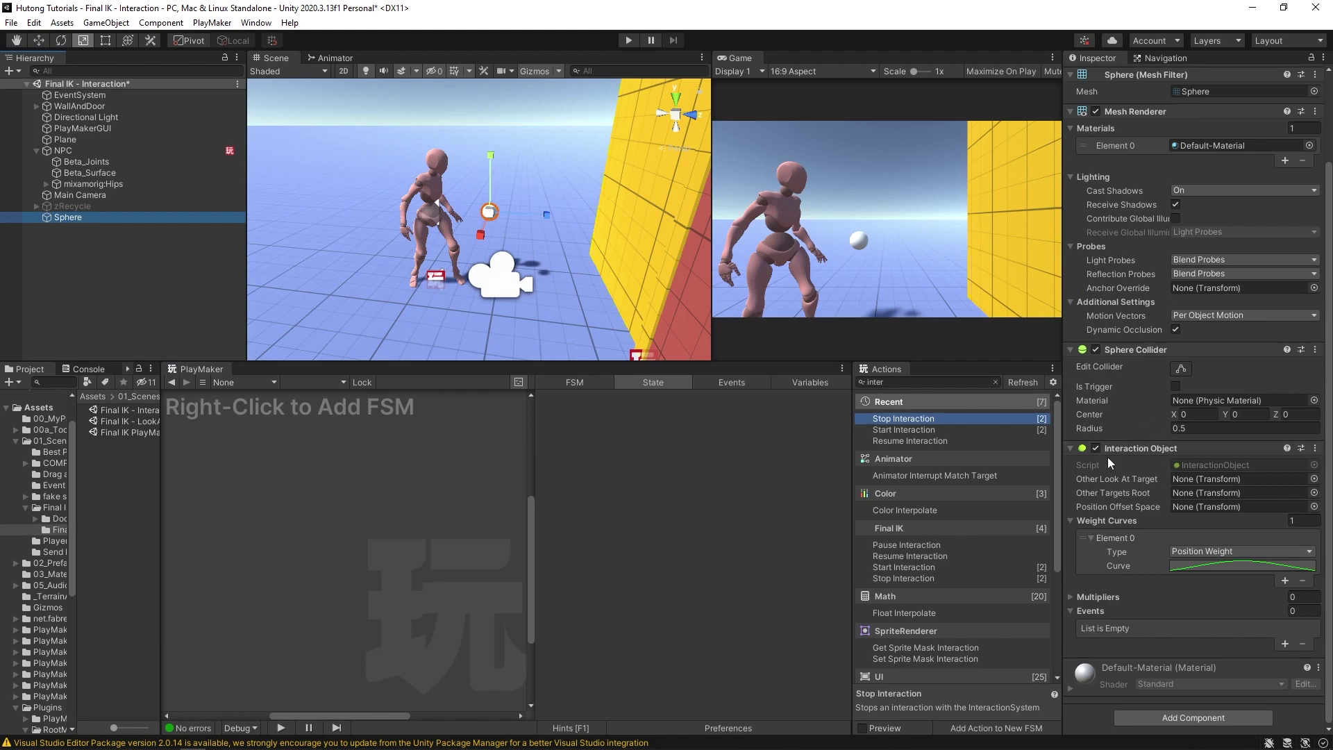
pyautogui.click(62, 151)
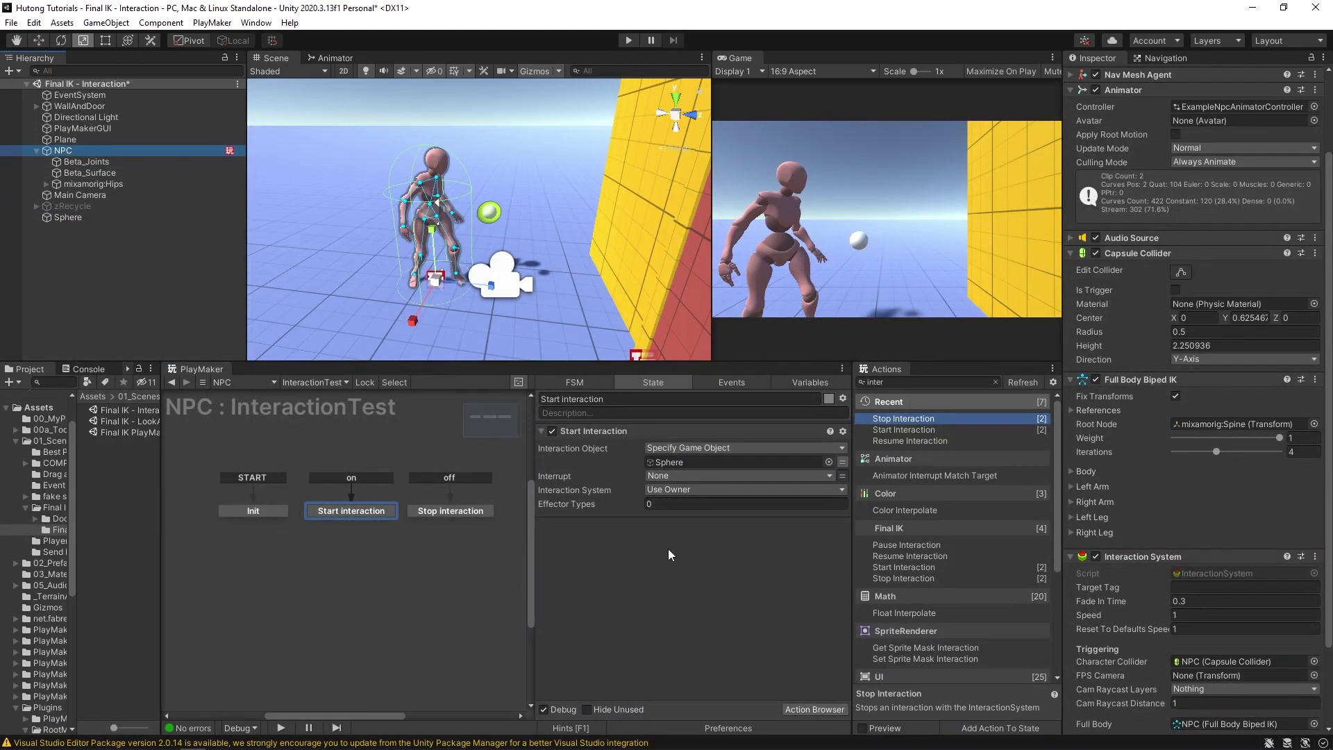
# - Give the action a single effector type, Left Hand
pyautogui.click(548, 510)
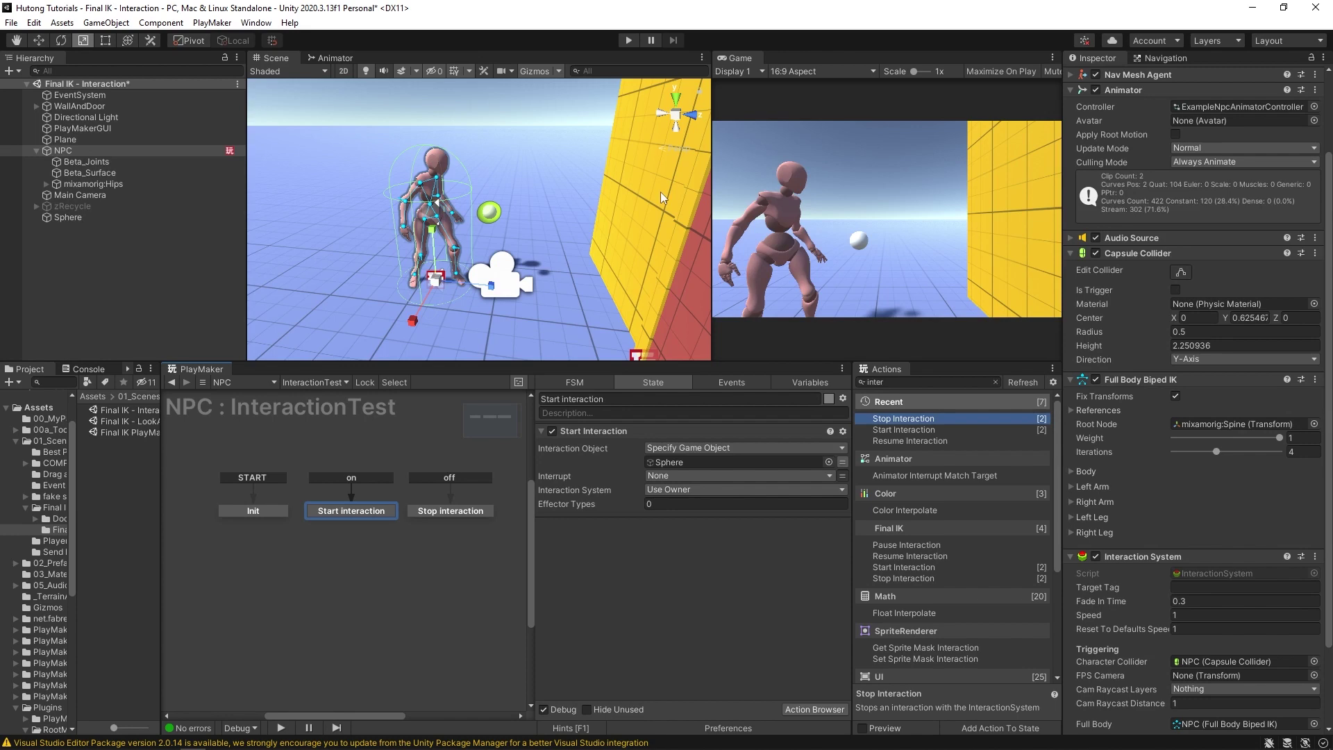
pyautogui.scroll(-3, 1181, 469)
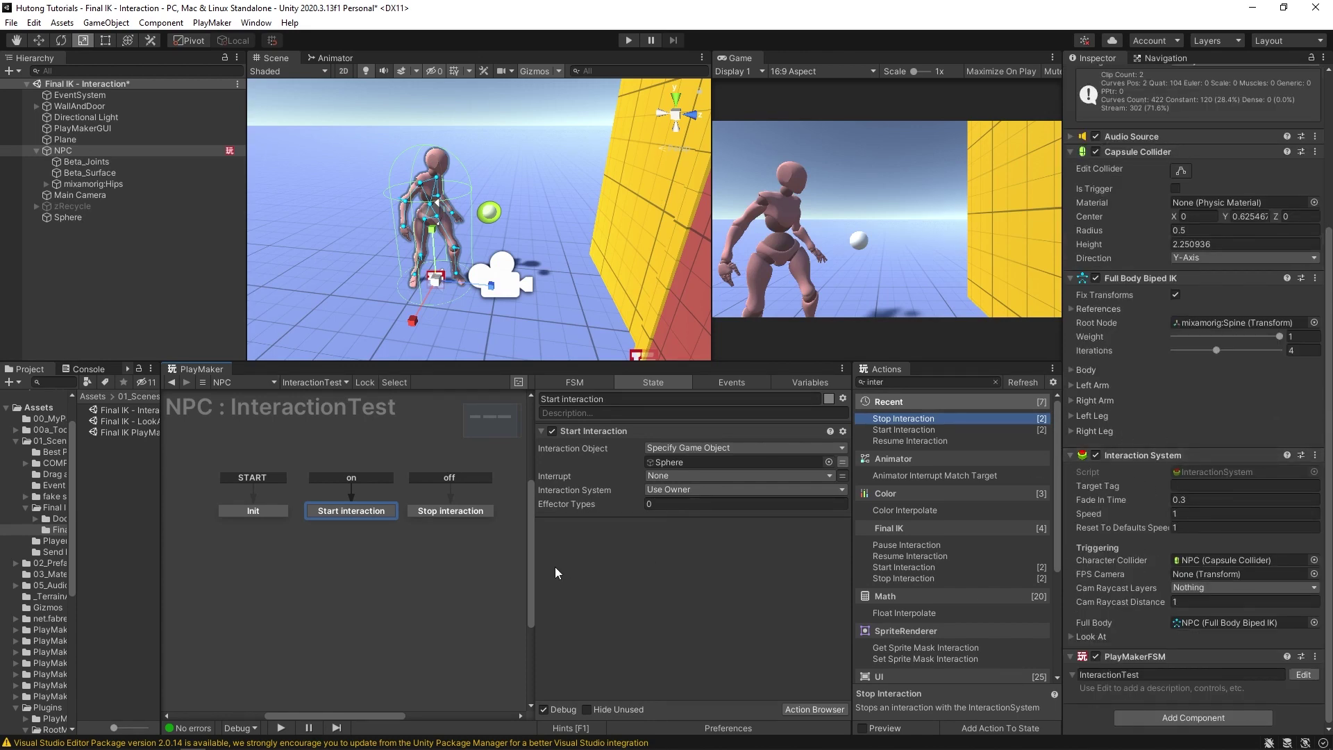
pyautogui.click(674, 504)
pyautogui.write('1')
pyautogui.press('Return')
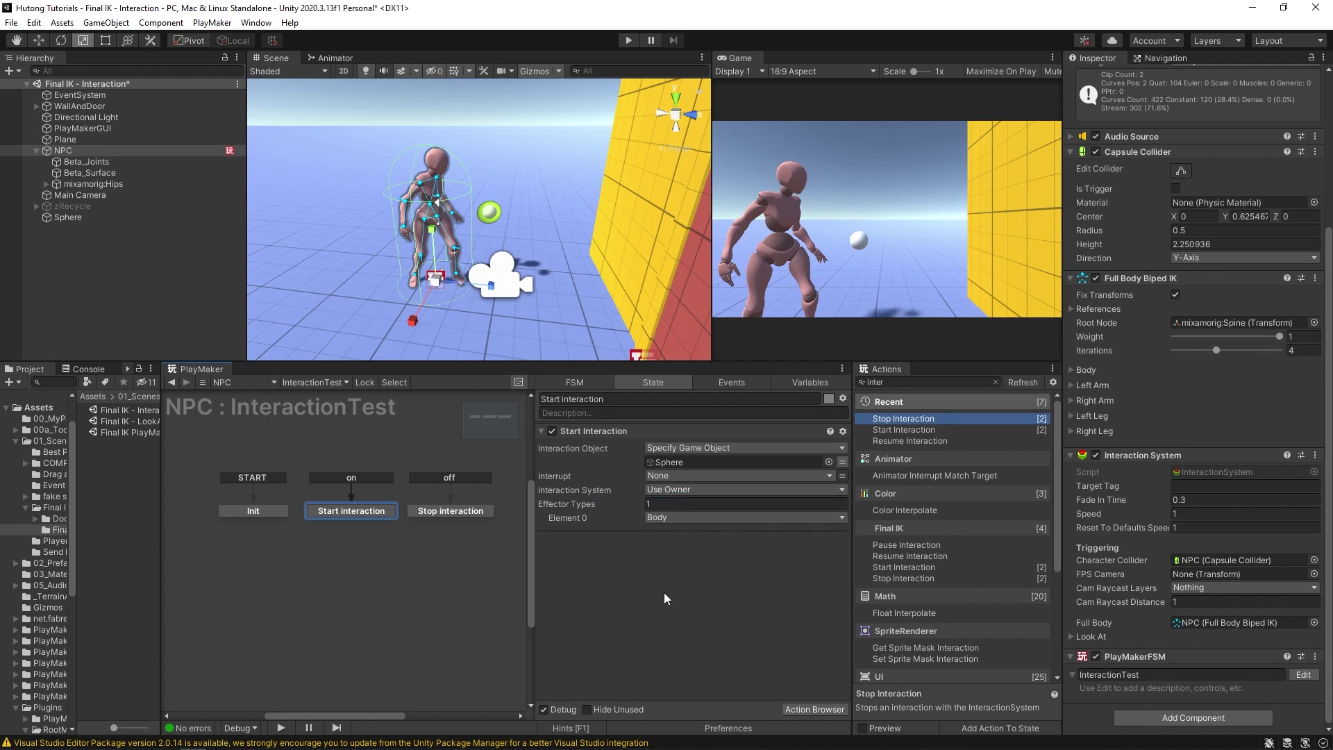
pyautogui.click(689, 519)
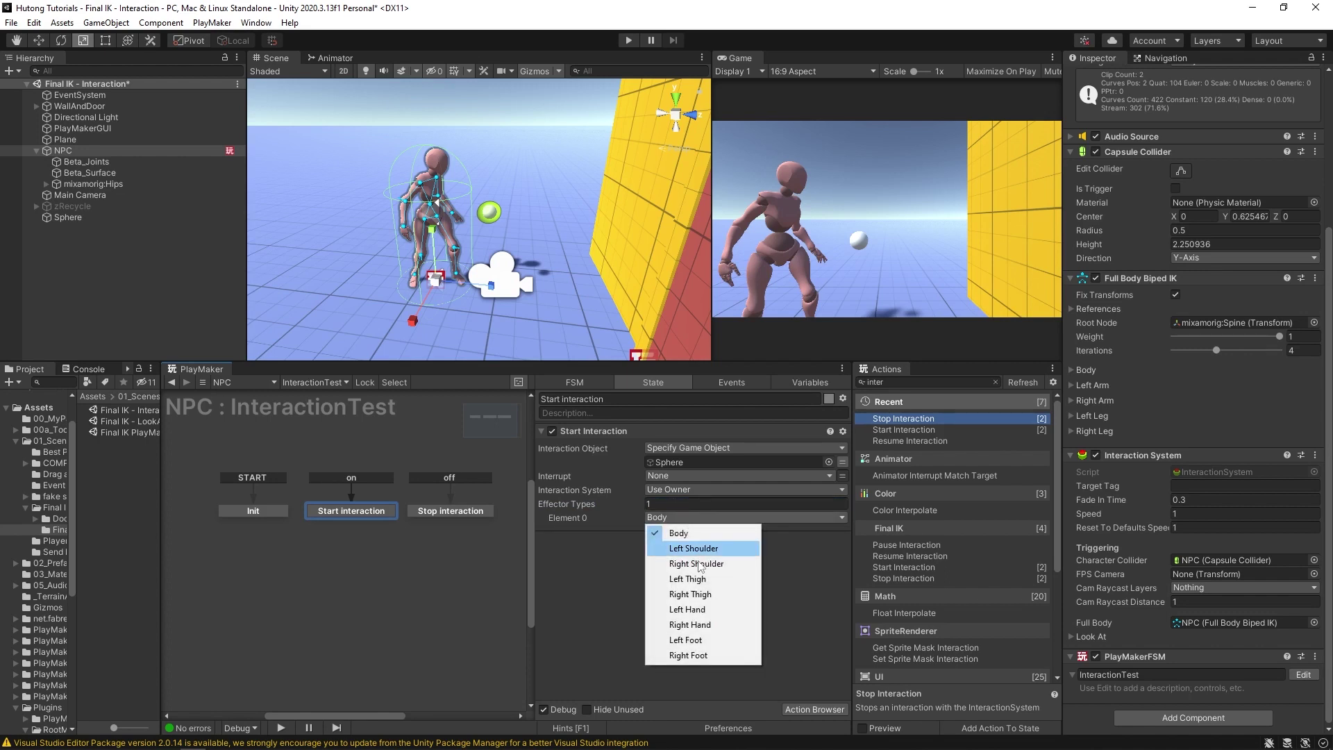
pyautogui.click(707, 609)
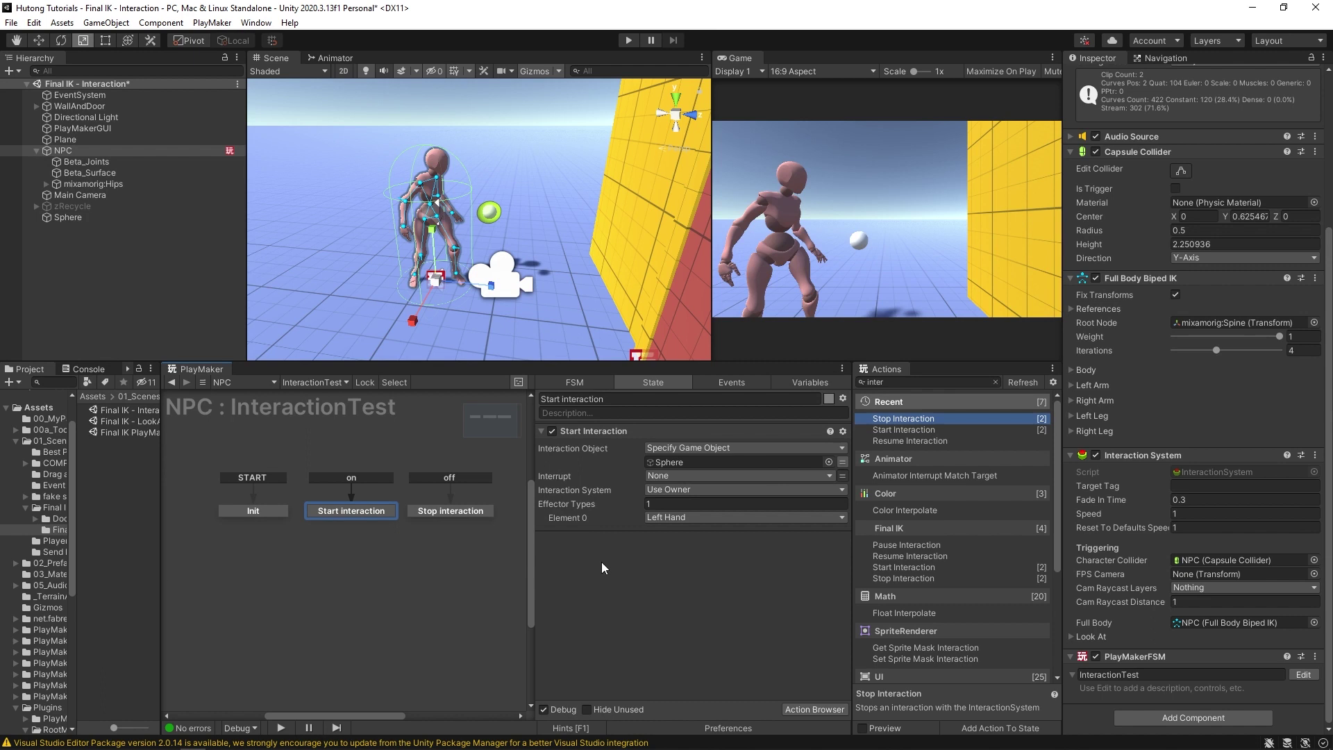
# - Tick Inspector for both the on and off events, then go back to the State tab
pyautogui.click(741, 381)
pyautogui.click(565, 445)
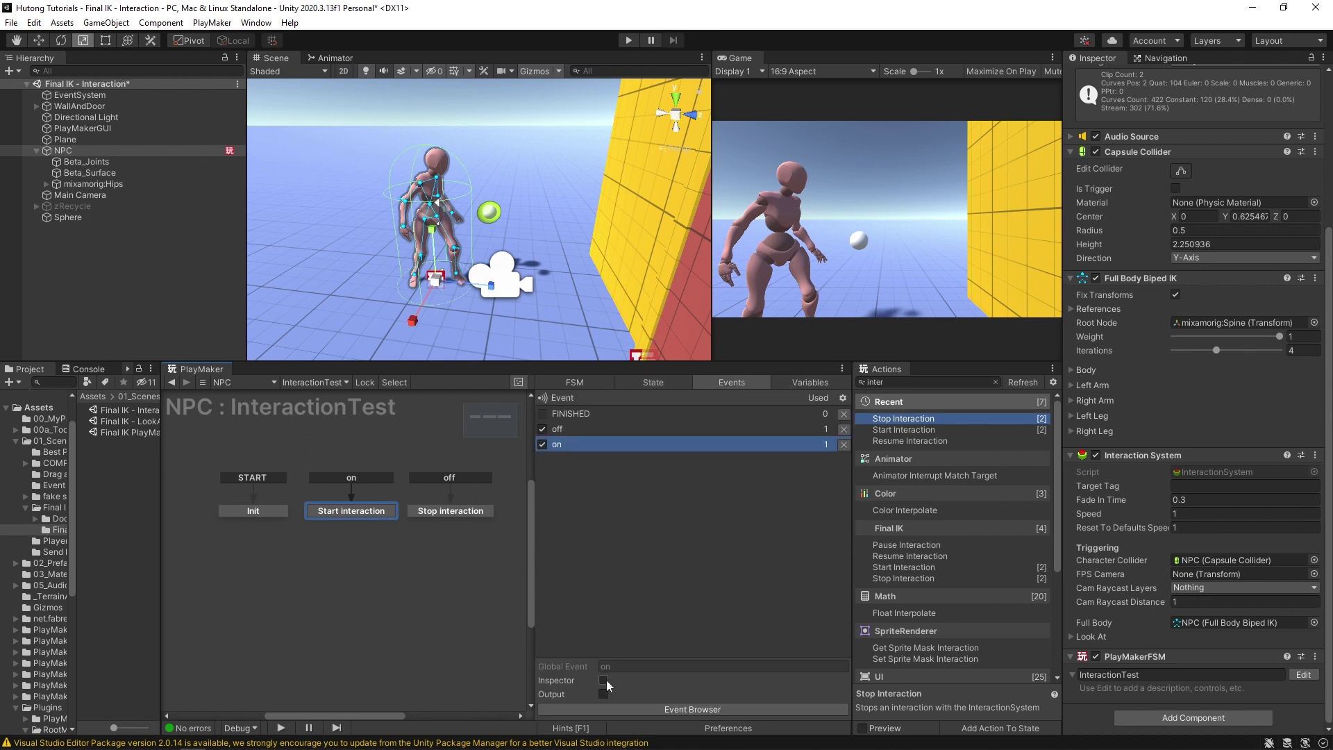
pyautogui.click(604, 681)
pyautogui.click(565, 430)
pyautogui.click(603, 680)
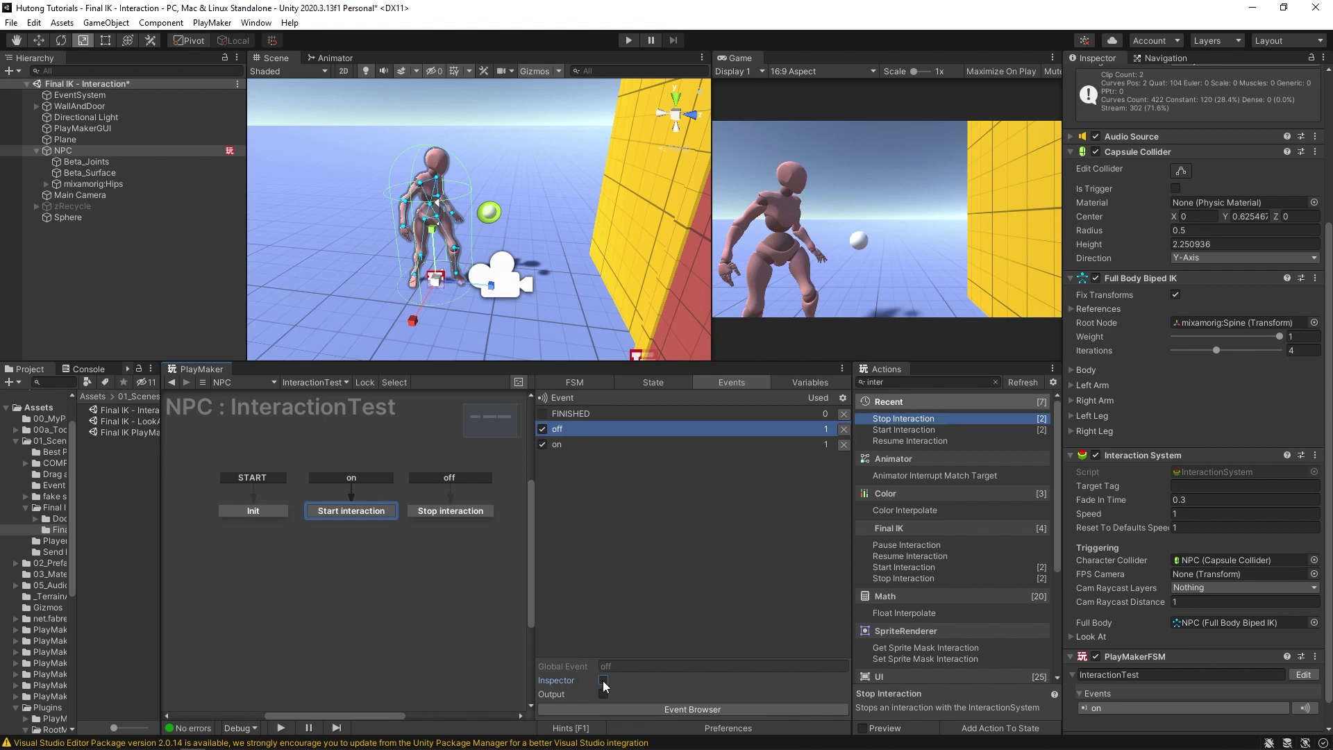
pyautogui.click(654, 382)
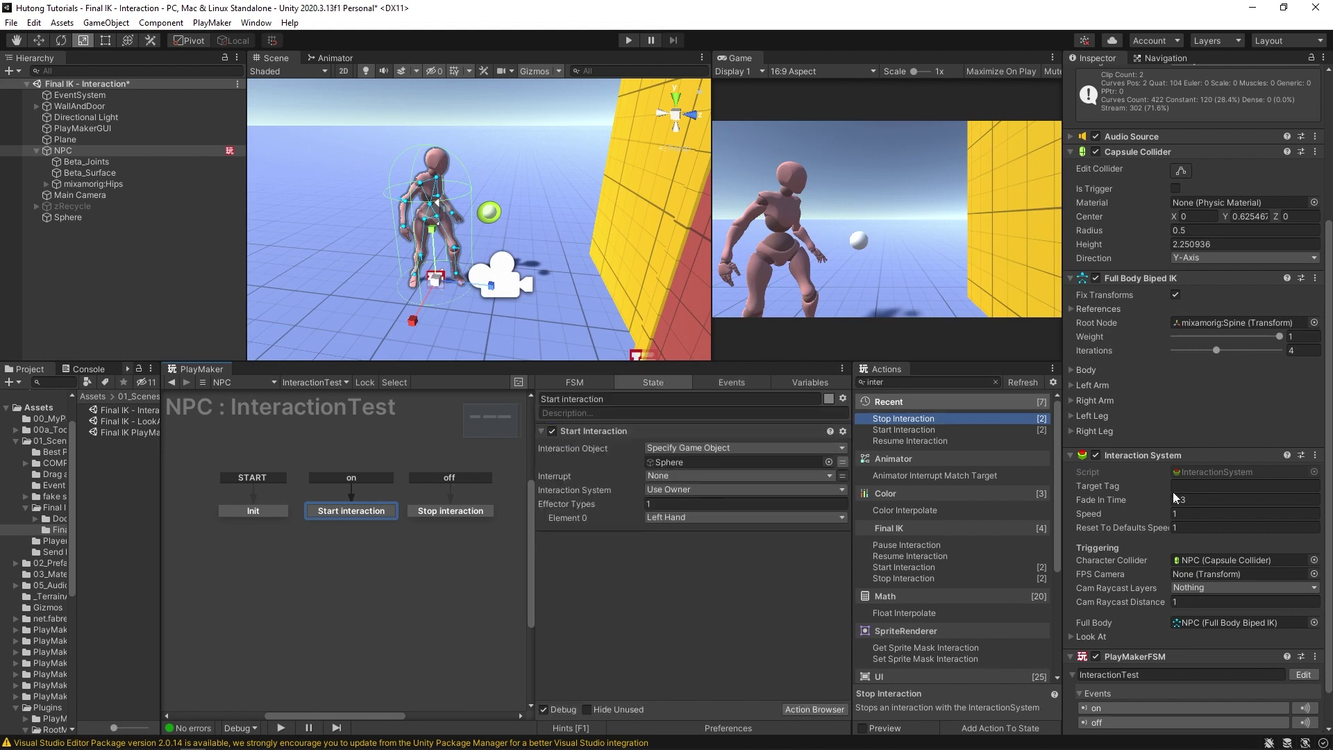
pyautogui.scroll(-2, 1172, 497)
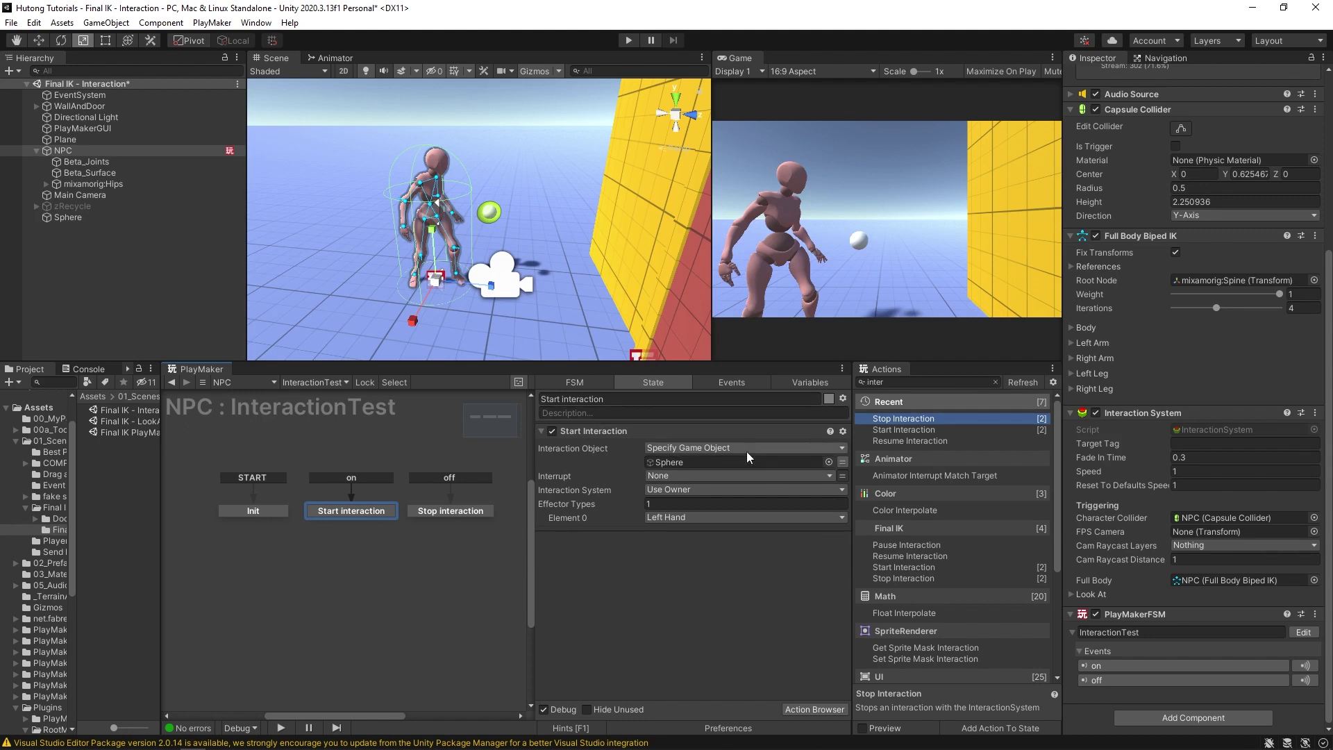
pyautogui.click(627, 41)
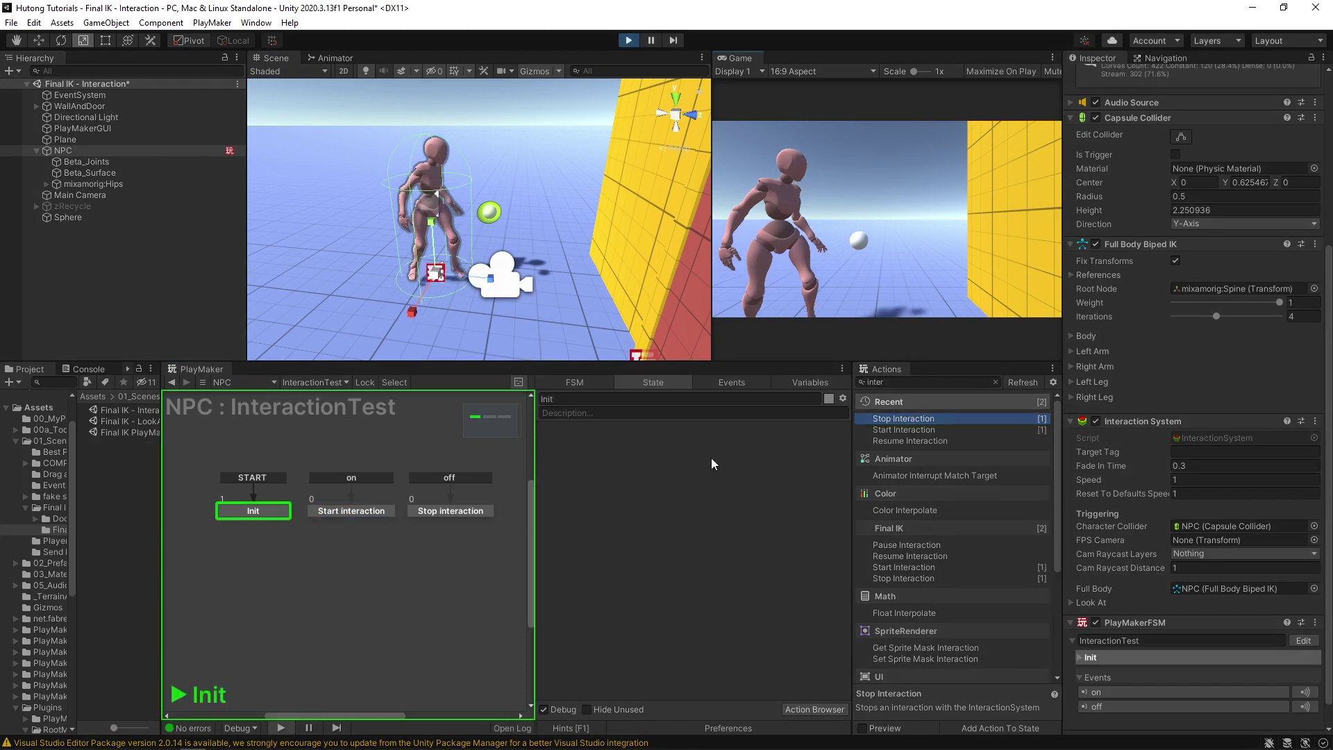
pyautogui.click(1113, 693)
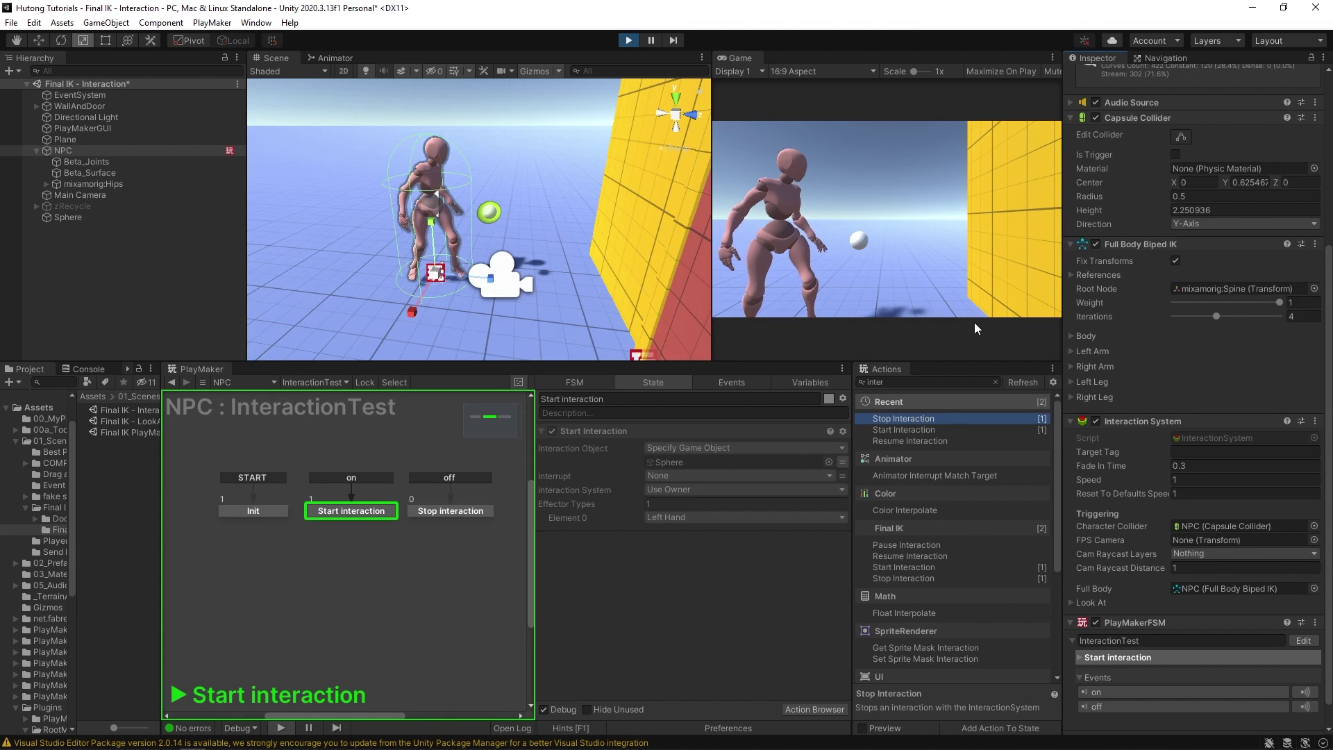
pyautogui.click(1097, 692)
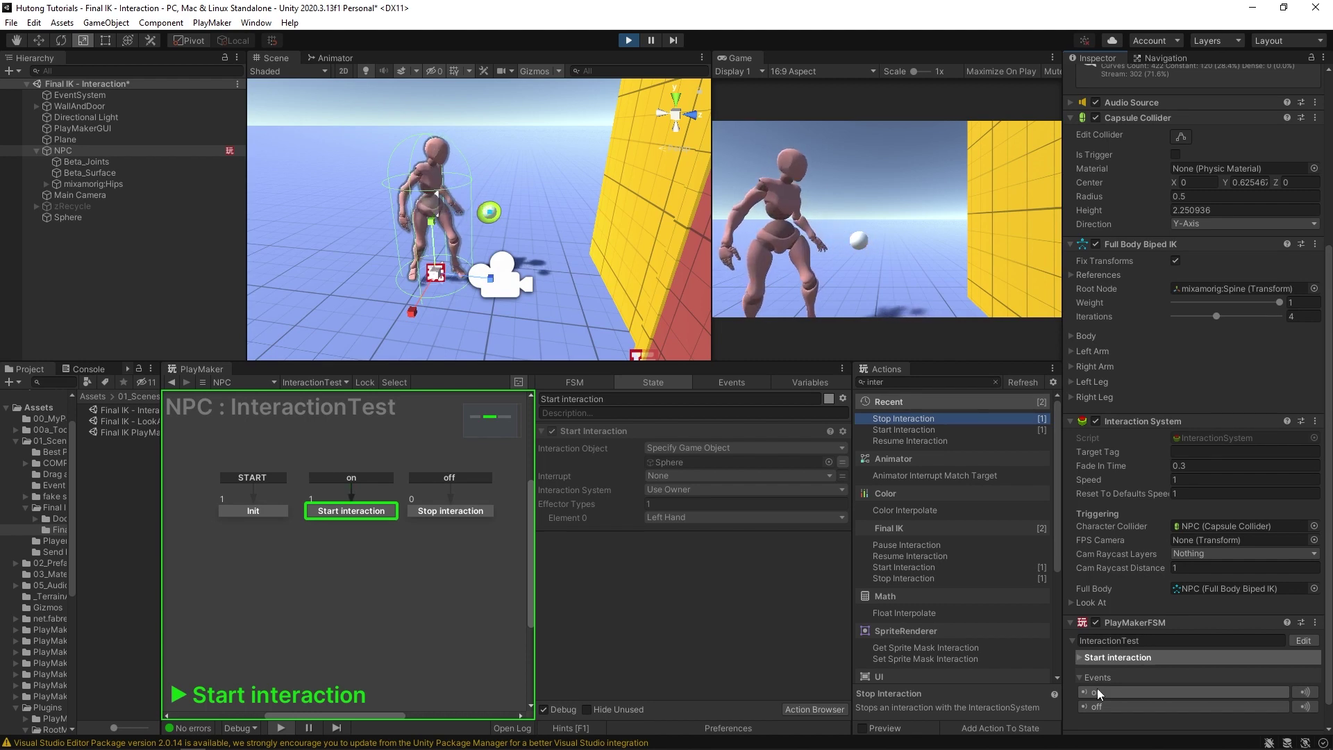
pyautogui.click(629, 41)
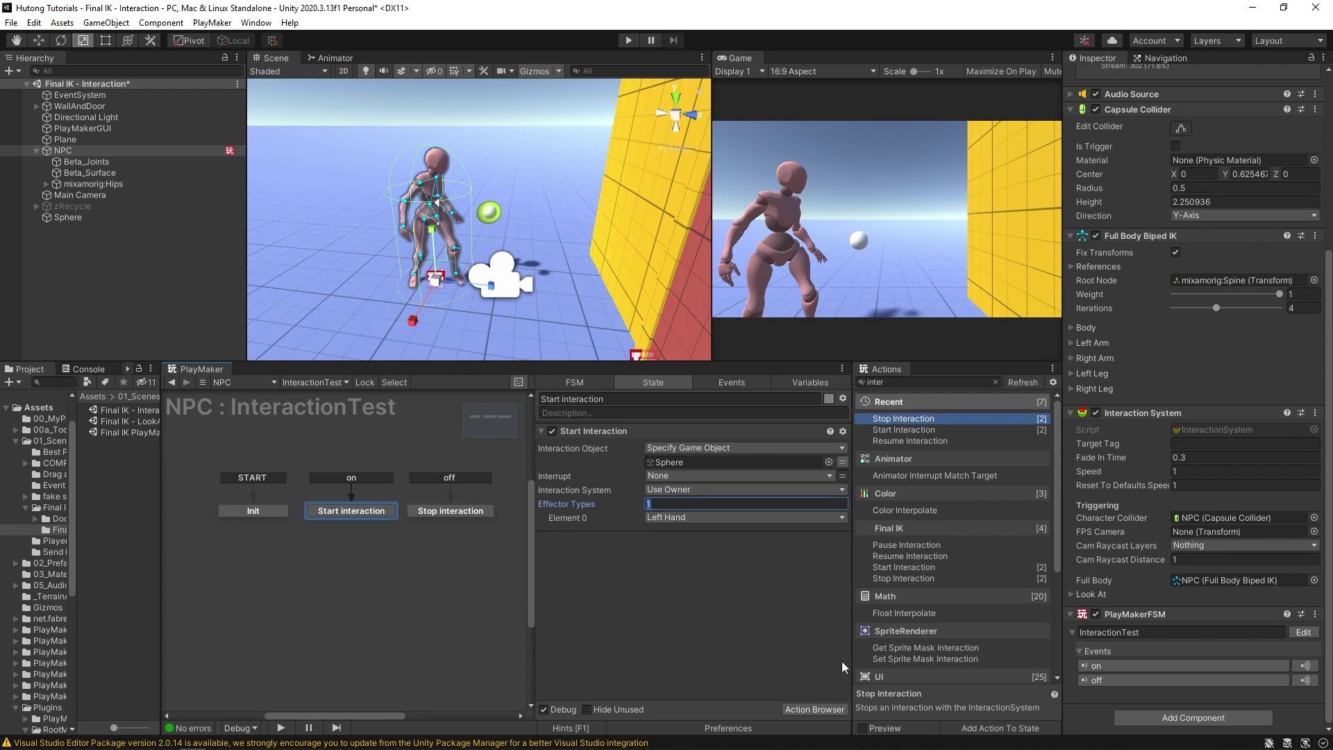
pyautogui.write('2')
pyautogui.press('Return')
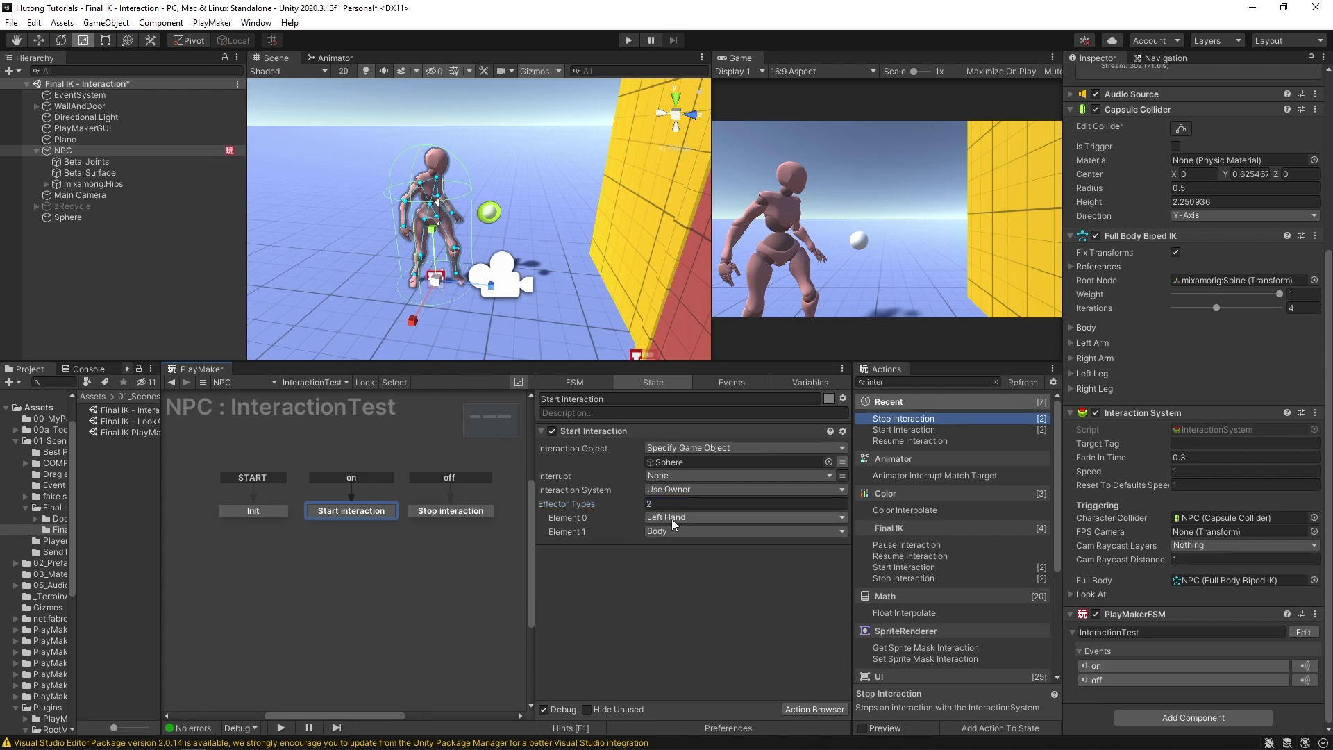
pyautogui.click(665, 530)
pyautogui.click(670, 638)
pyautogui.click(628, 39)
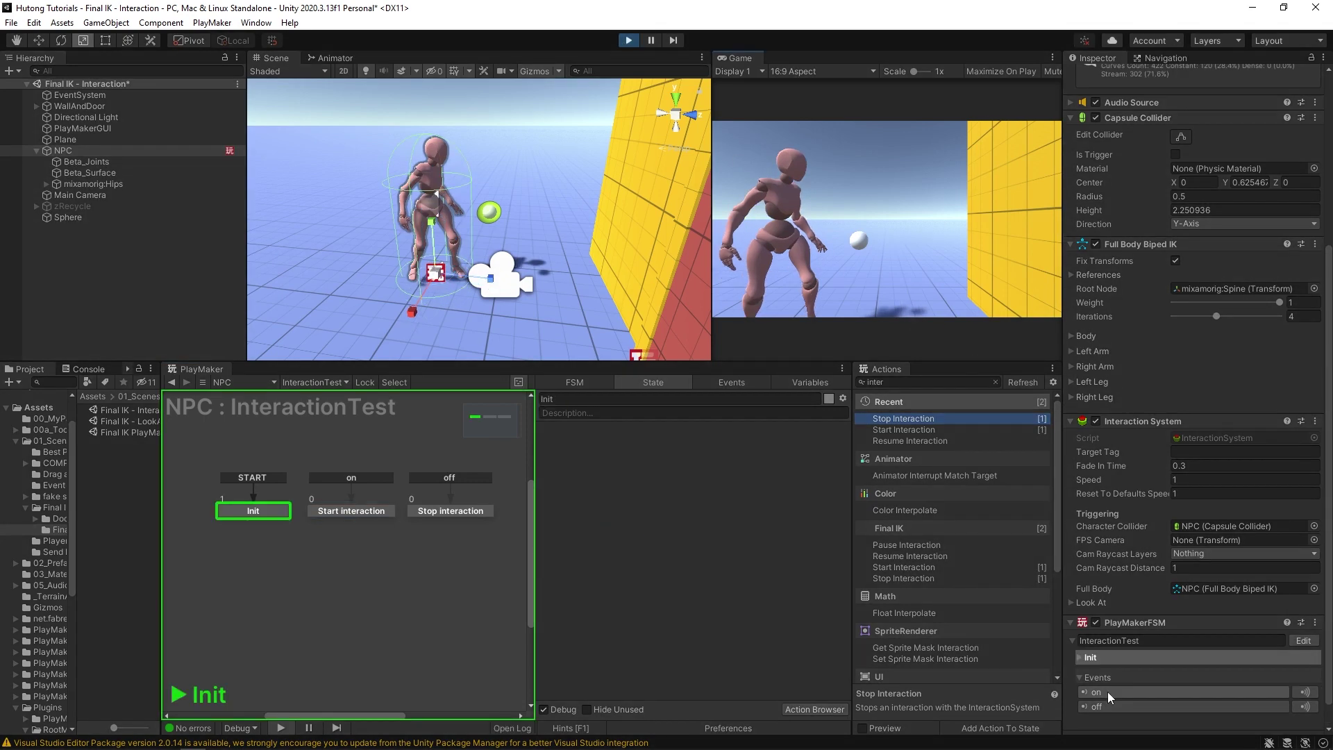
pyautogui.click(1106, 692)
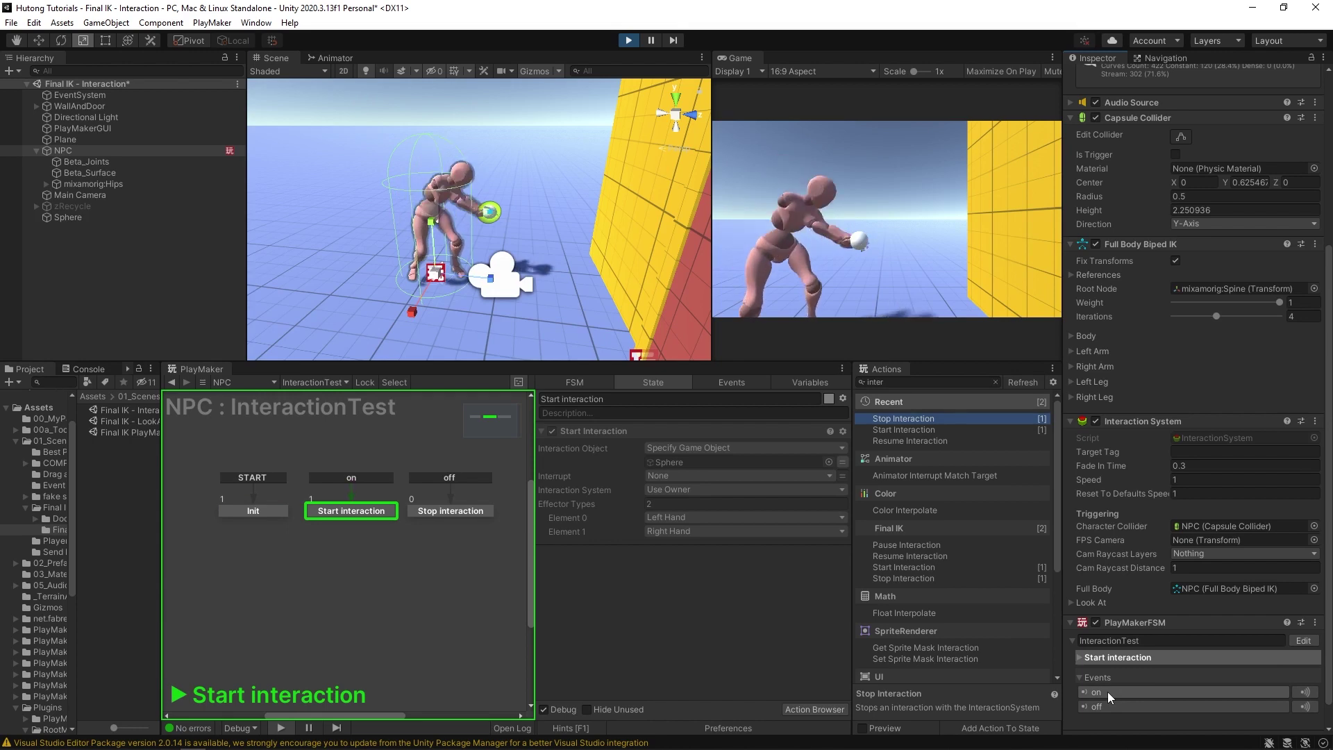
pyautogui.click(628, 40)
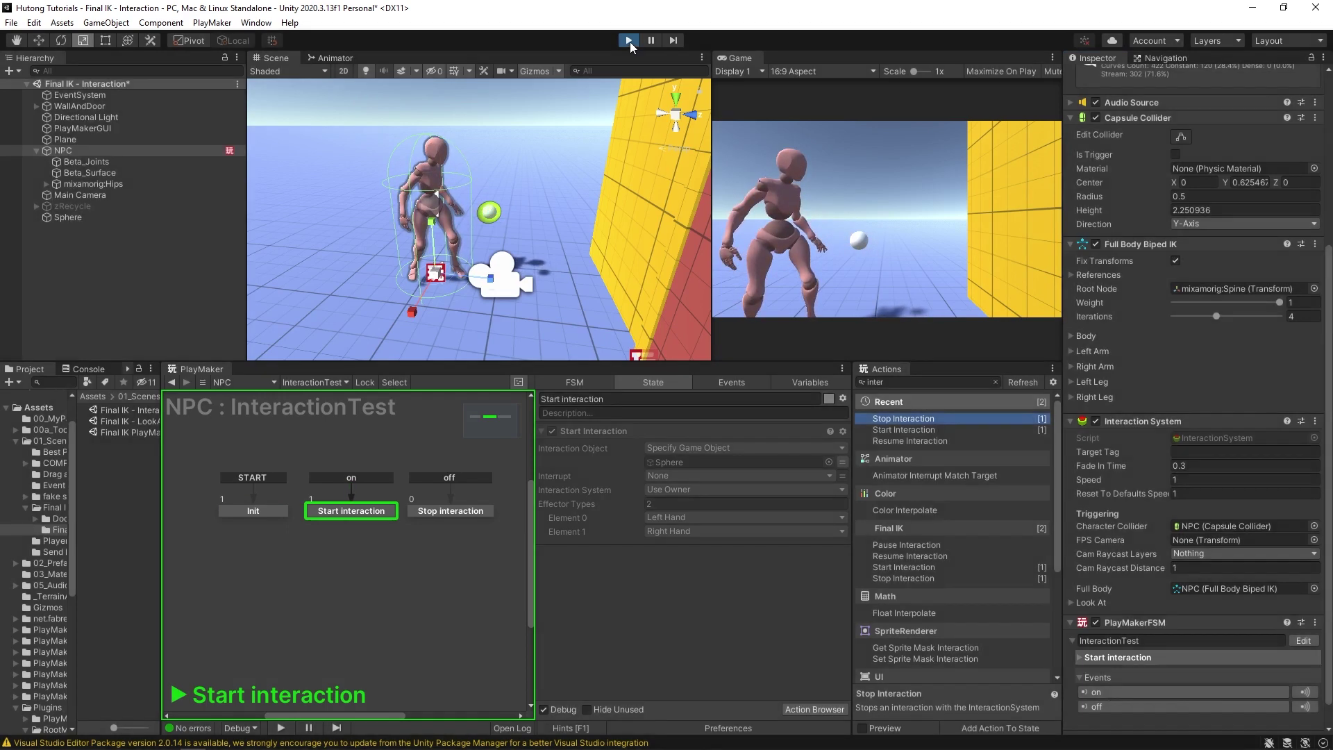
pyautogui.click(675, 505)
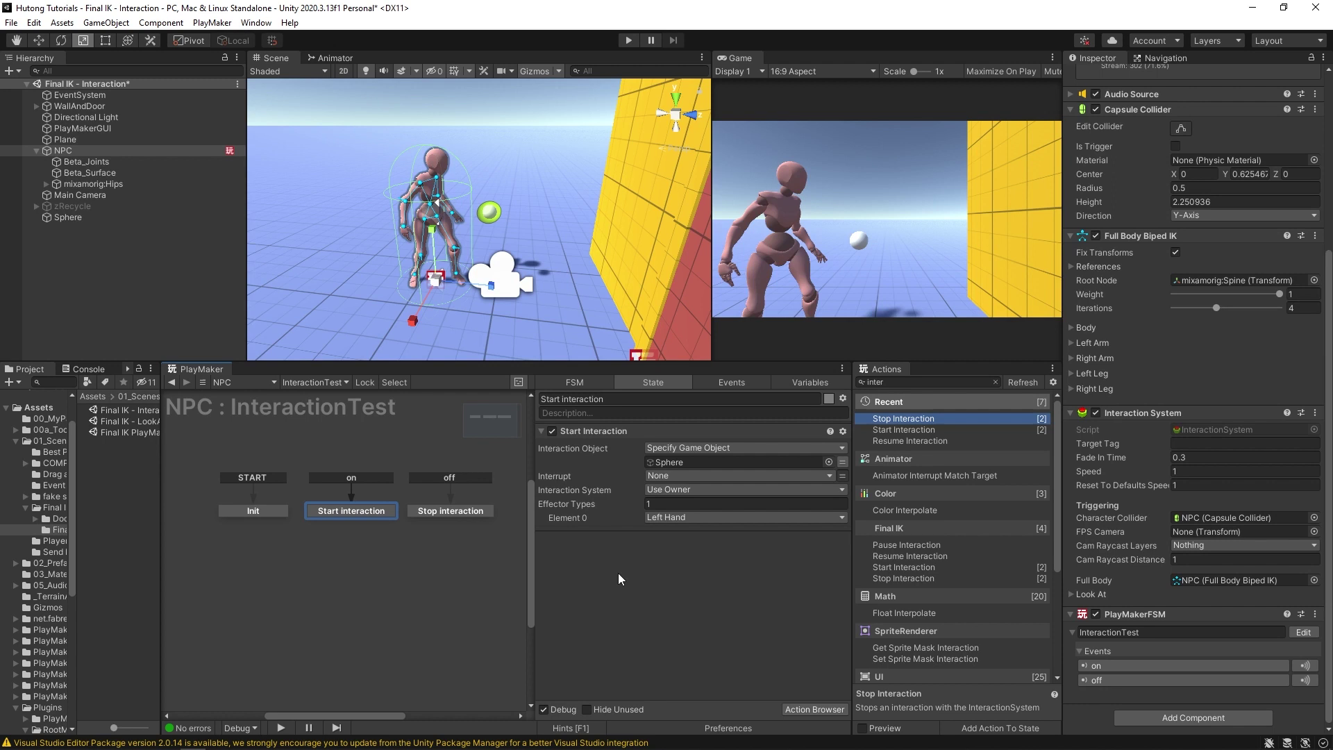
# - Add Element 0 to the Sphere's Interaction Object events and tick its Pause checkbox
pyautogui.click(67, 217)
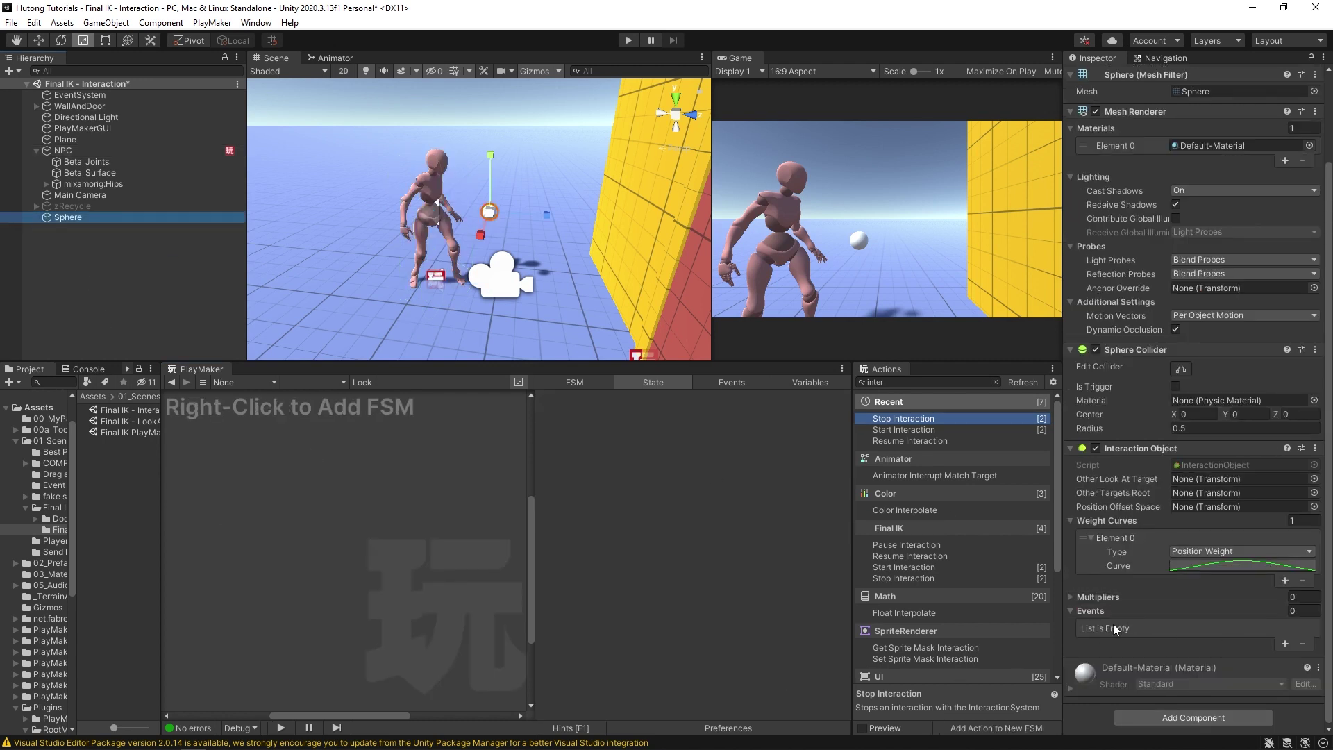
pyautogui.click(1302, 610)
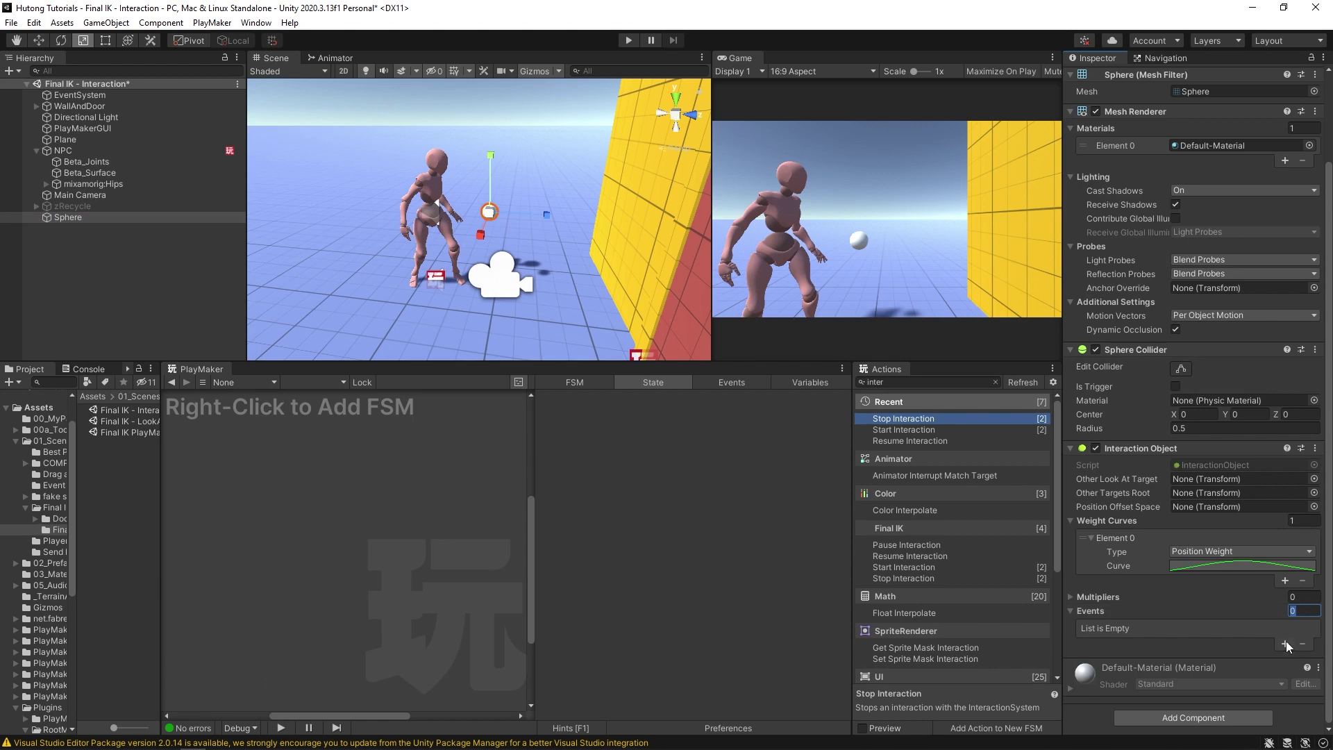
pyautogui.click(1287, 643)
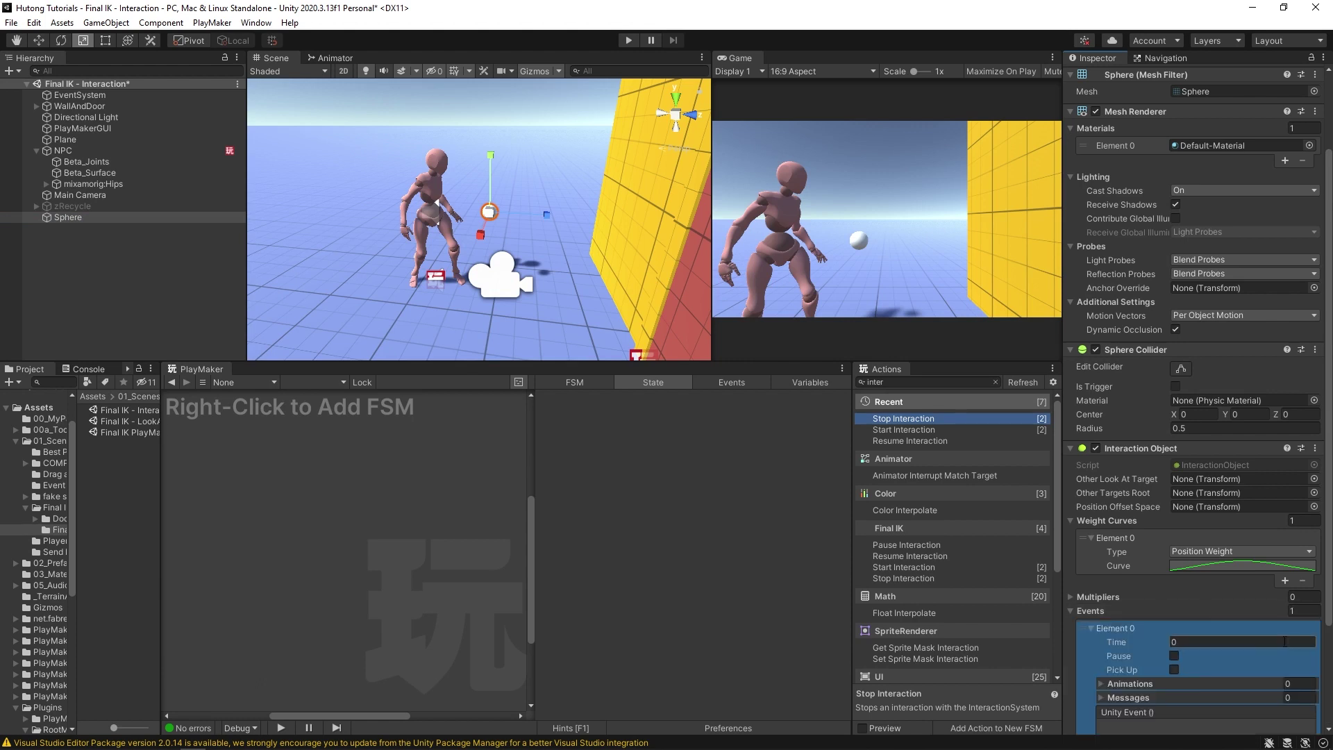
pyautogui.scroll(-3, 1215, 607)
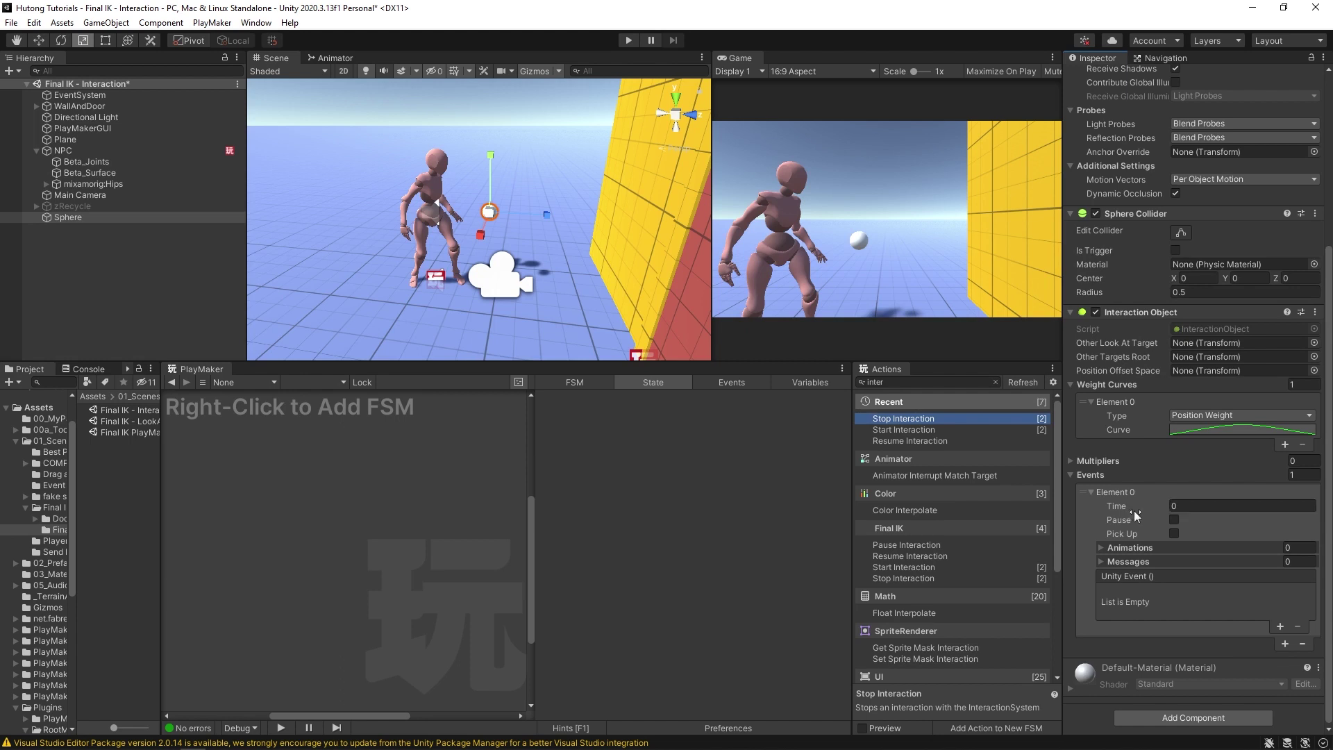
pyautogui.click(1173, 519)
# - Check the Sphere's weight curve peak at 0.5 for the pause event, then enlarge the Scene and Game views
pyautogui.click(1213, 431)
pyautogui.moveTo(1172, 420); pyautogui.dragTo(1063, 308)
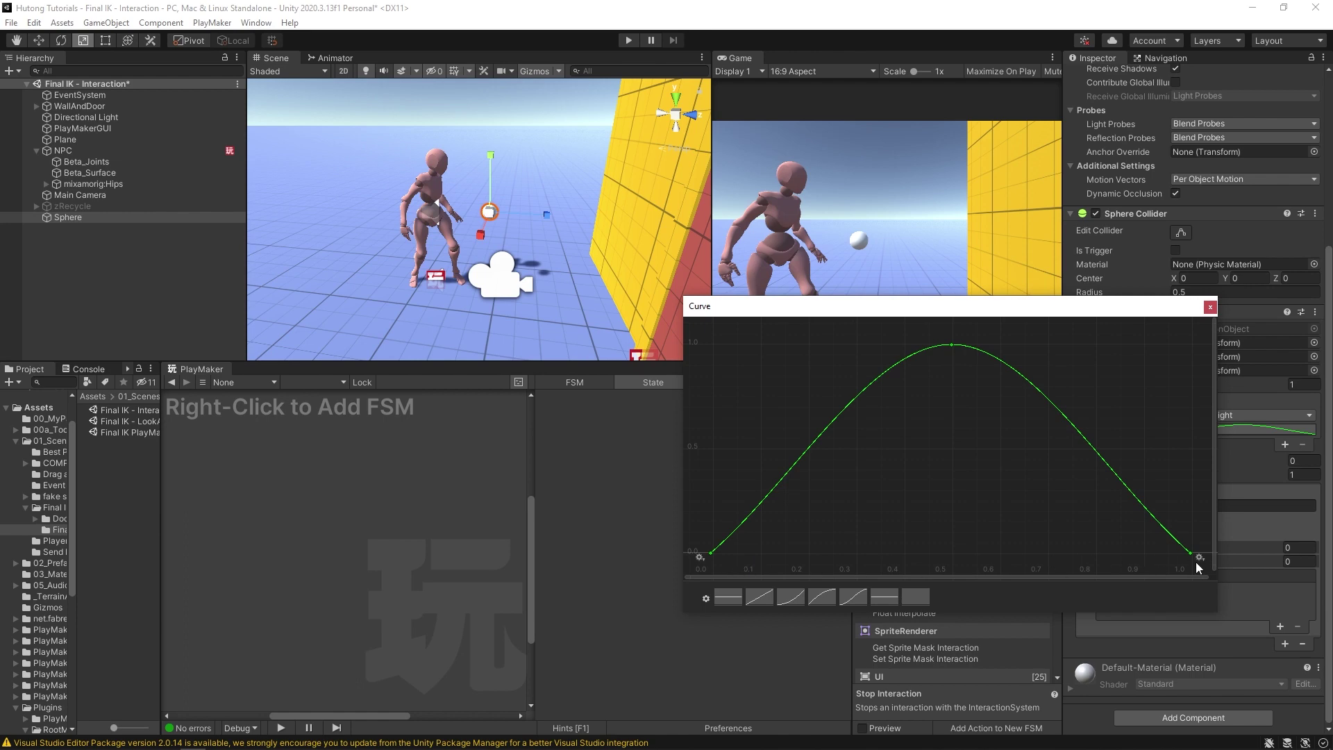
pyautogui.click(1209, 306)
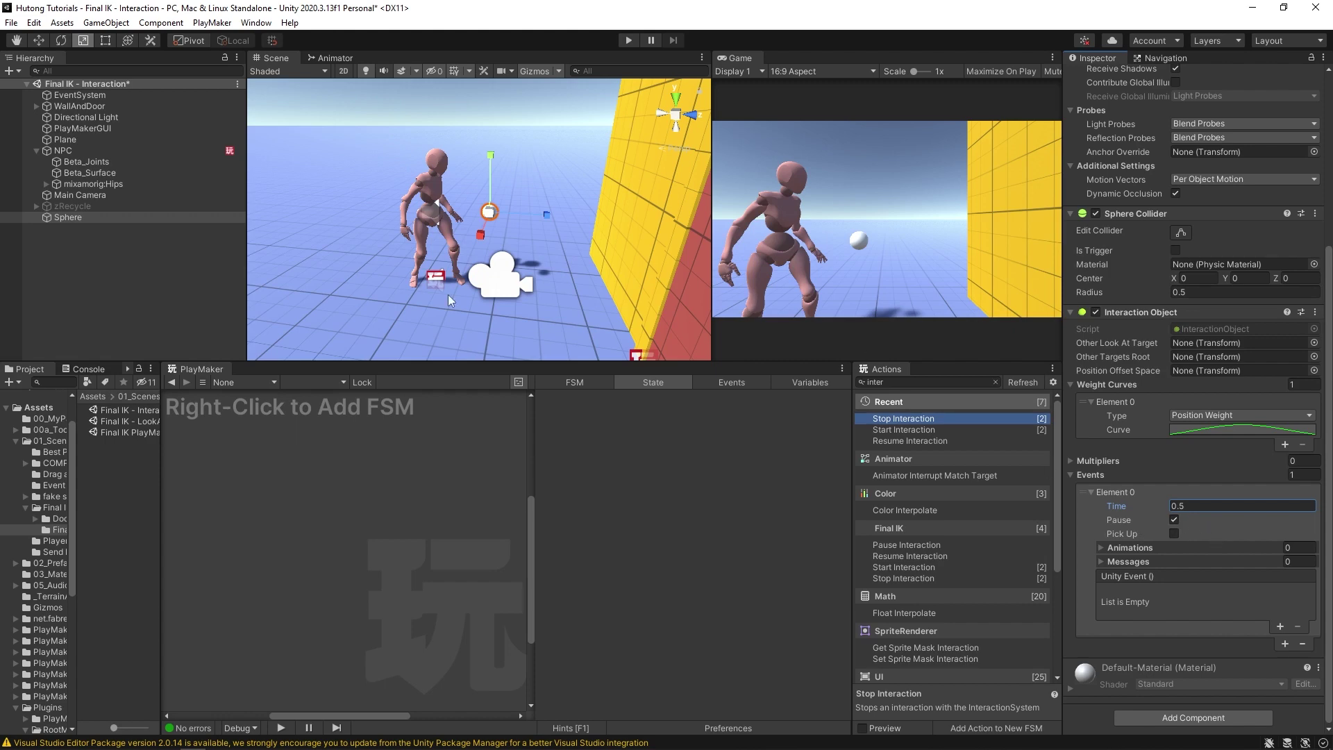
pyautogui.moveTo(509, 359); pyautogui.dragTo(507, 495)
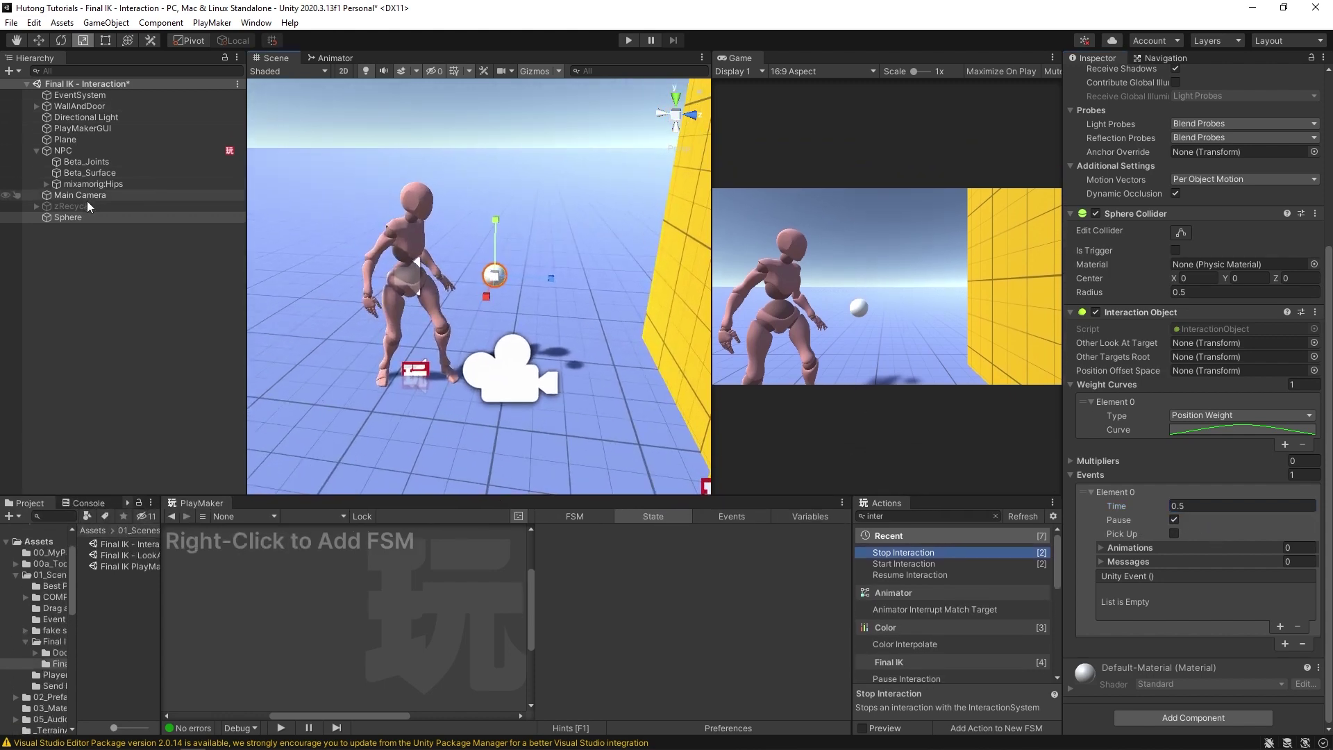
# - Select the NPC, enter Play mode and fire the on event so it reaches for the Sphere
pyautogui.click(69, 151)
pyautogui.click(627, 41)
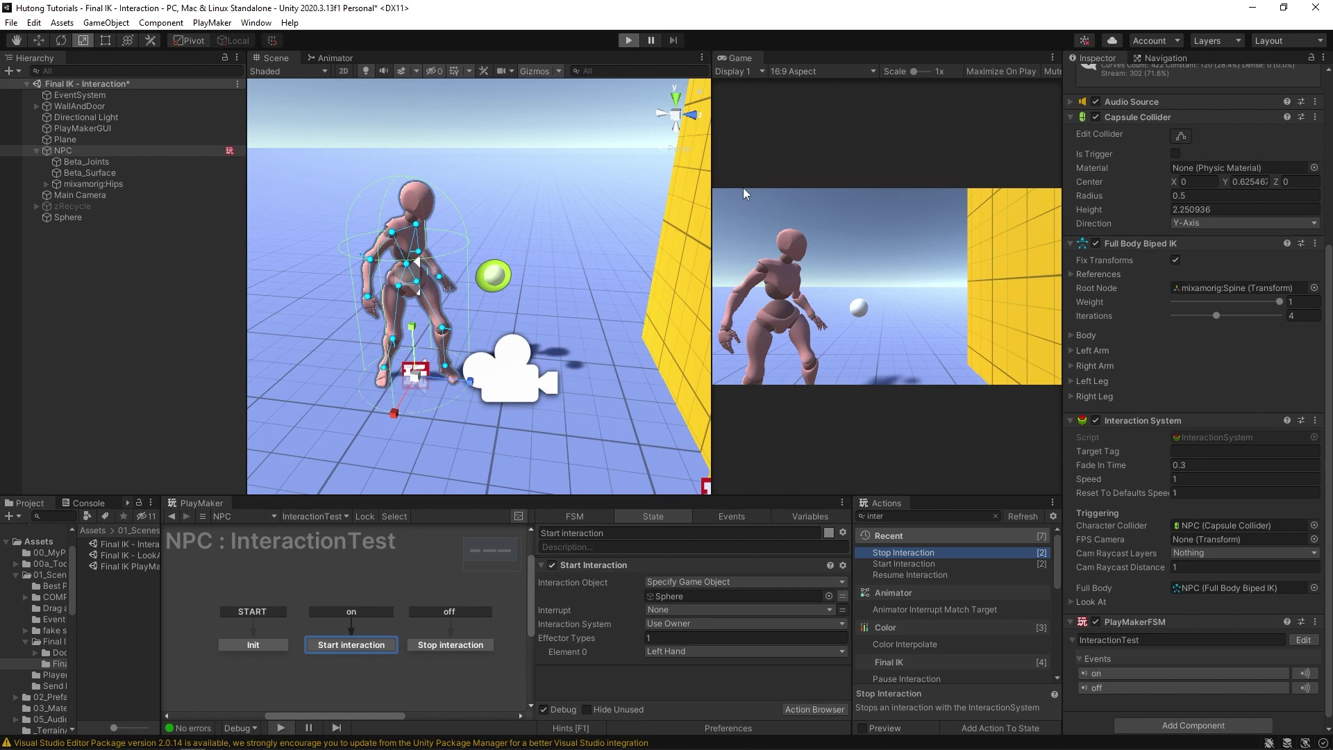
pyautogui.click(1112, 699)
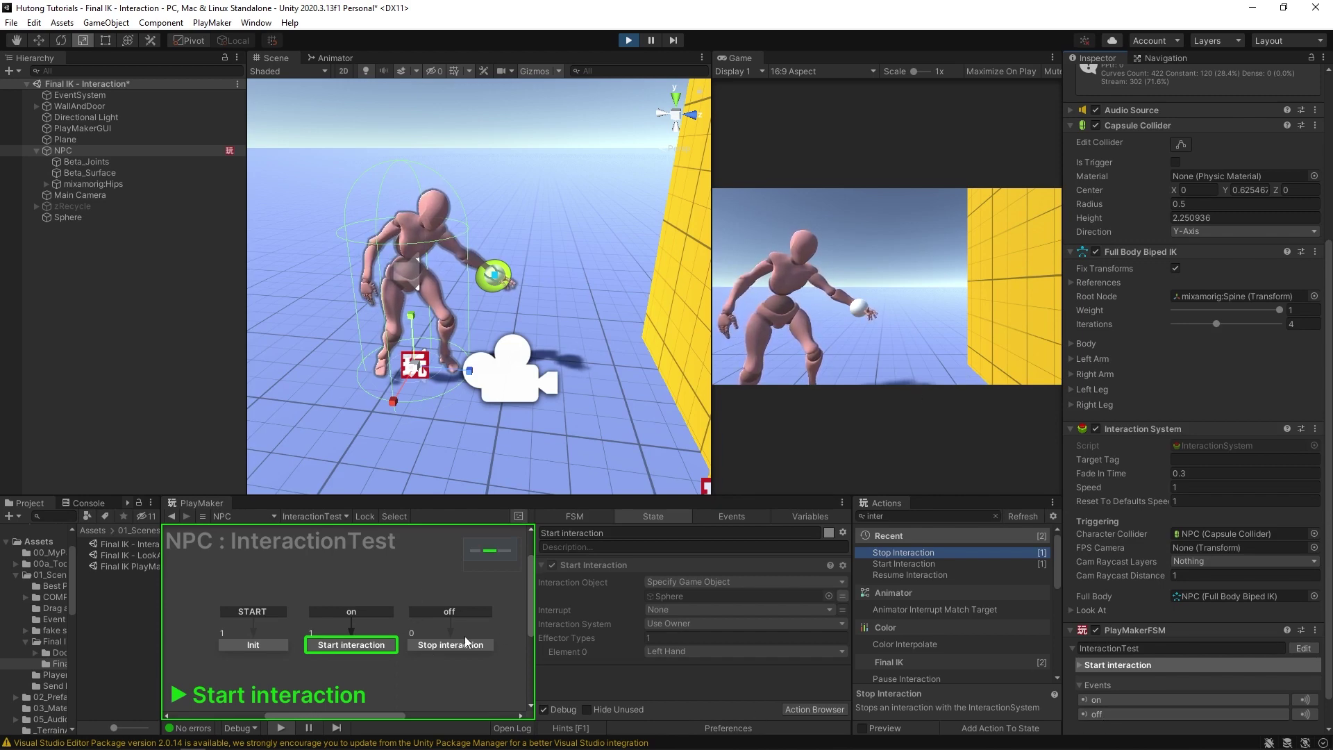
# - Send the off event to move the FSM into Stop interaction, then exit Play mode with Ctrl+P
pyautogui.click(431, 646)
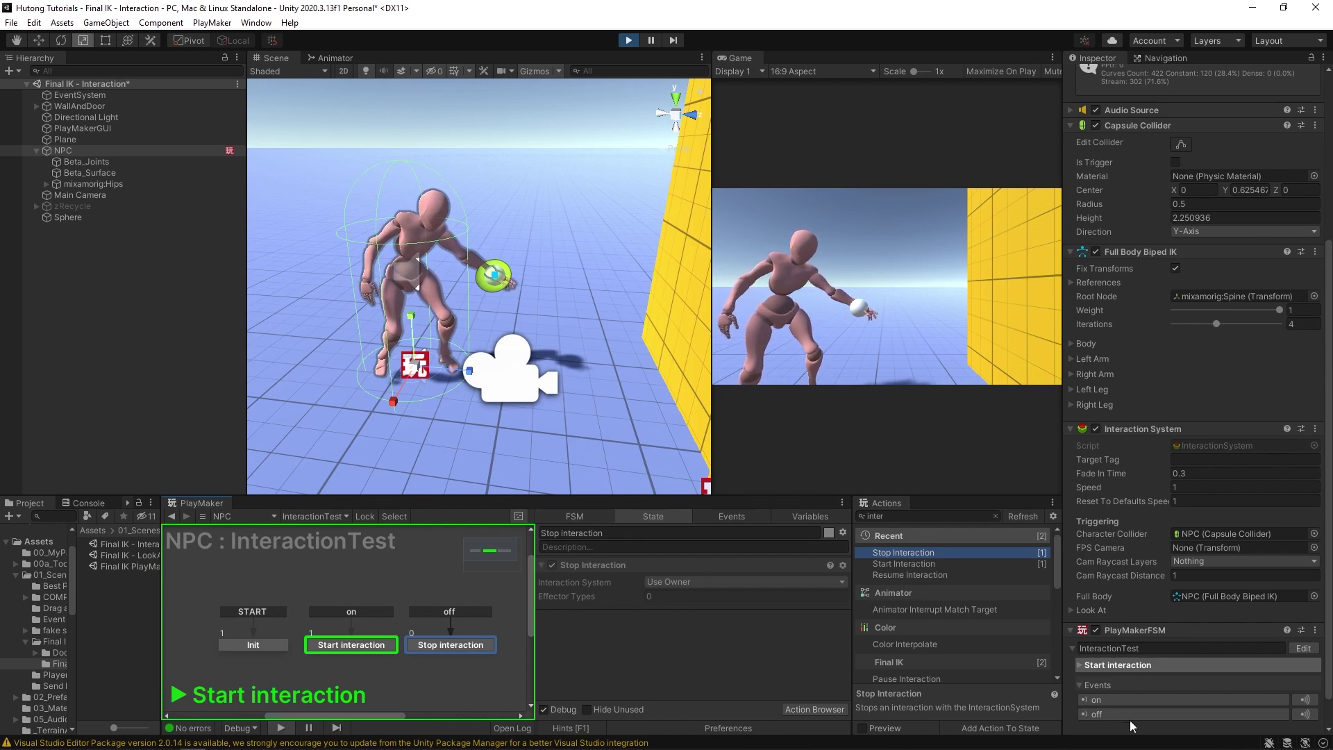
pyautogui.click(1106, 714)
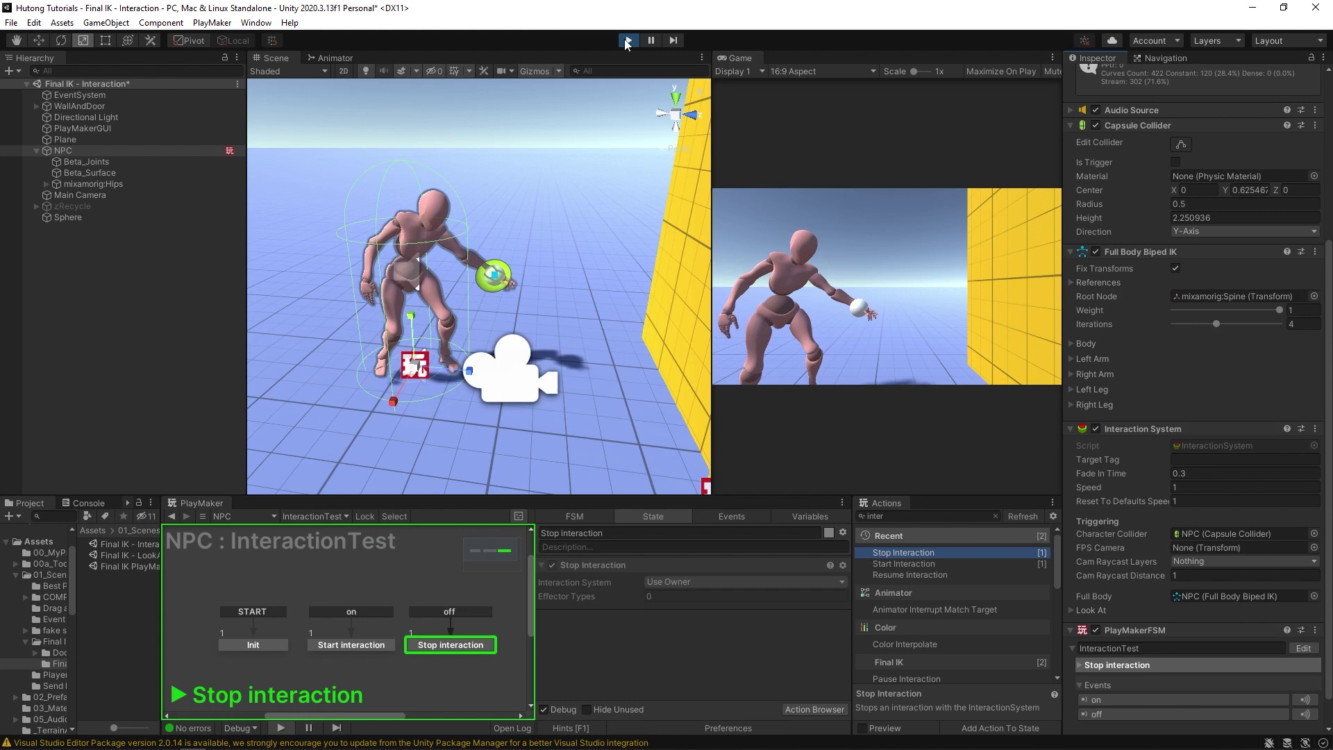
pyautogui.hotkey('ctrl', 'p')
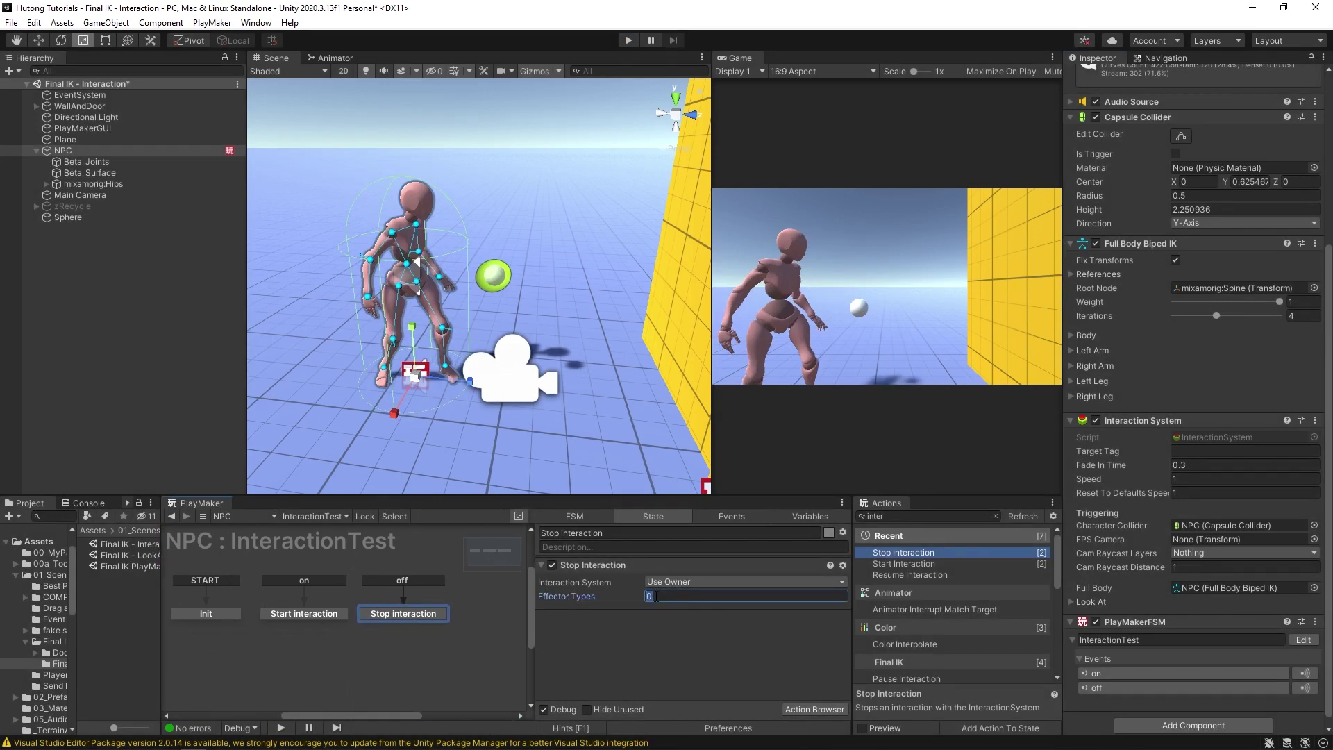
# - Set Stop Interaction's Effector Types to one element, Left Hand
pyautogui.write('1')
pyautogui.click(614, 576)
pyautogui.click(657, 610)
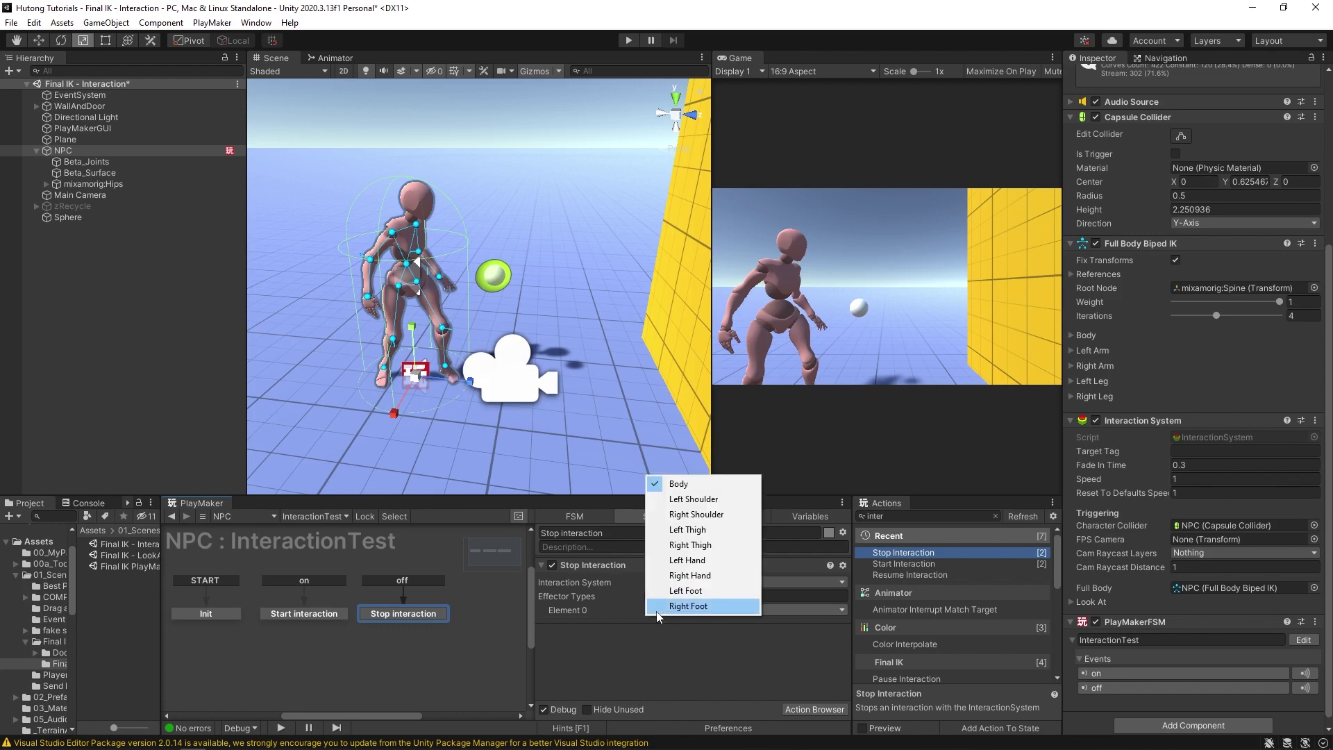
pyautogui.click(686, 559)
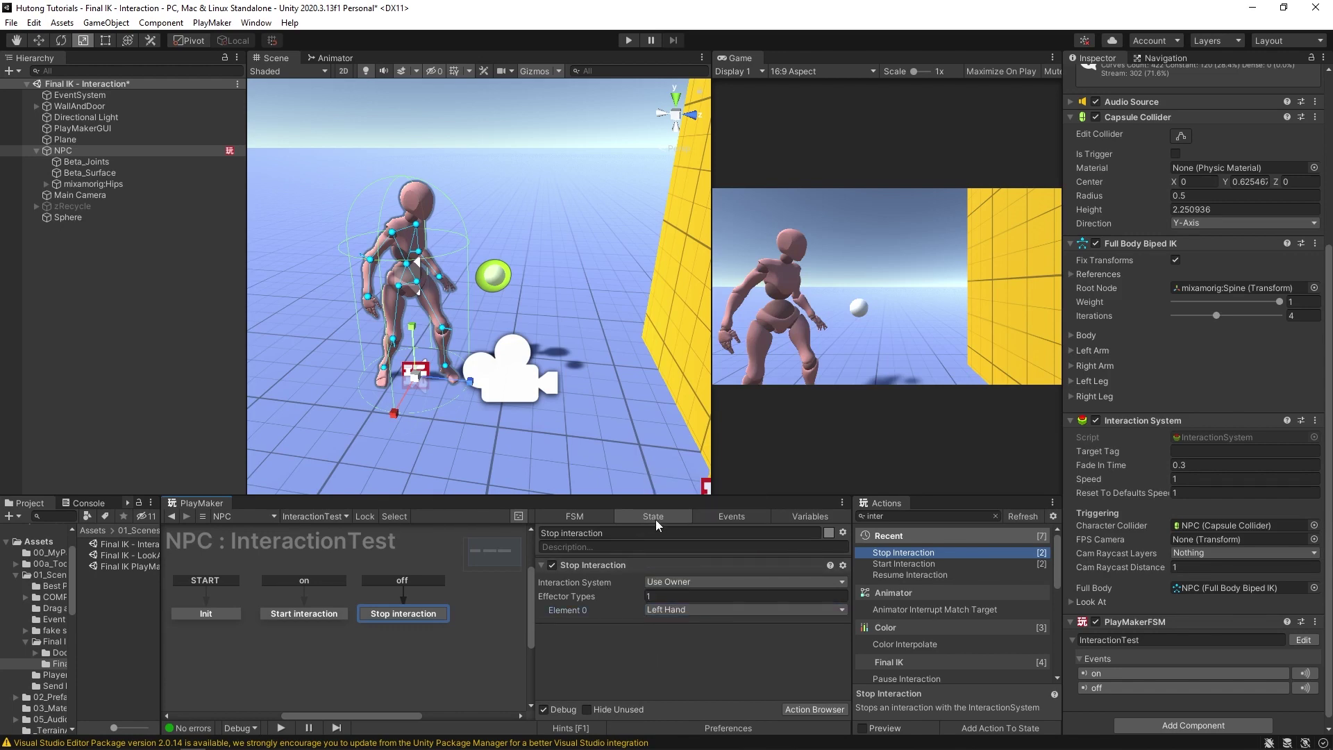
# - Play the scene, send on then off to confirm the reach releases, and stop Play
pyautogui.click(628, 40)
pyautogui.click(1112, 700)
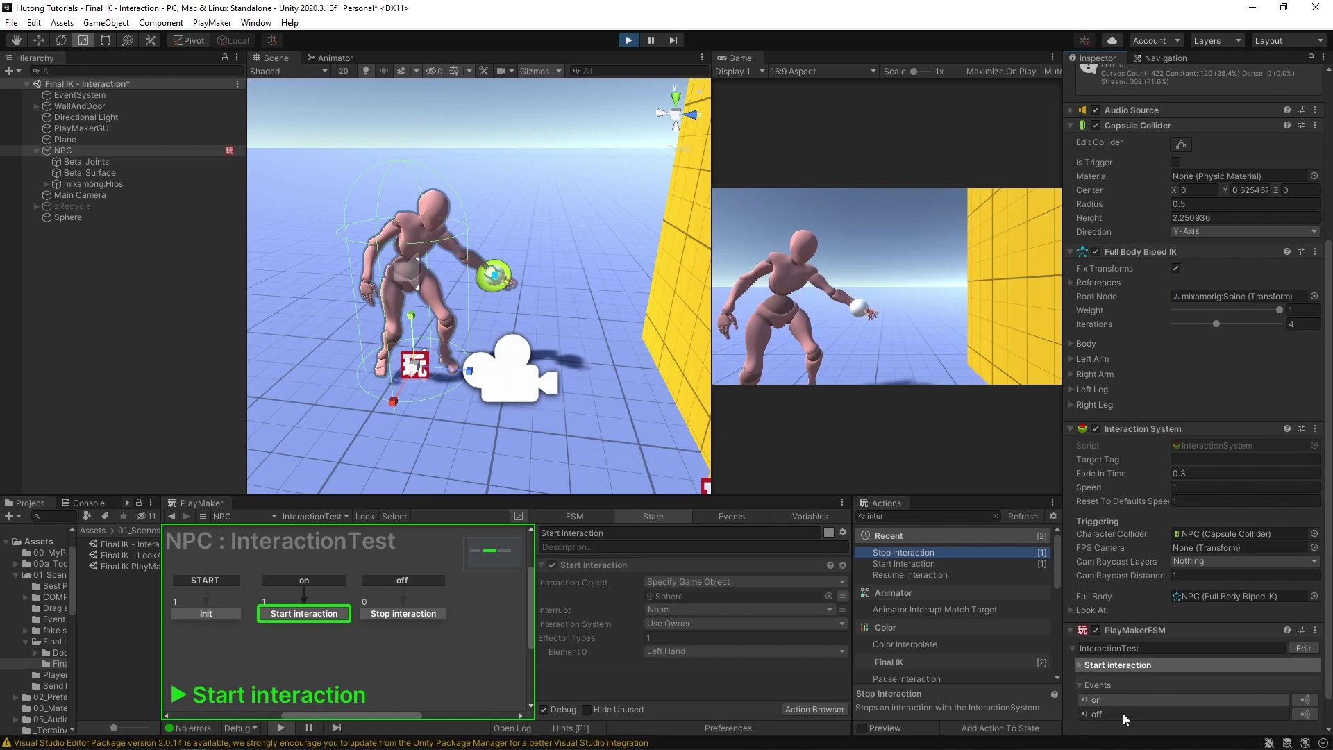
pyautogui.click(1122, 714)
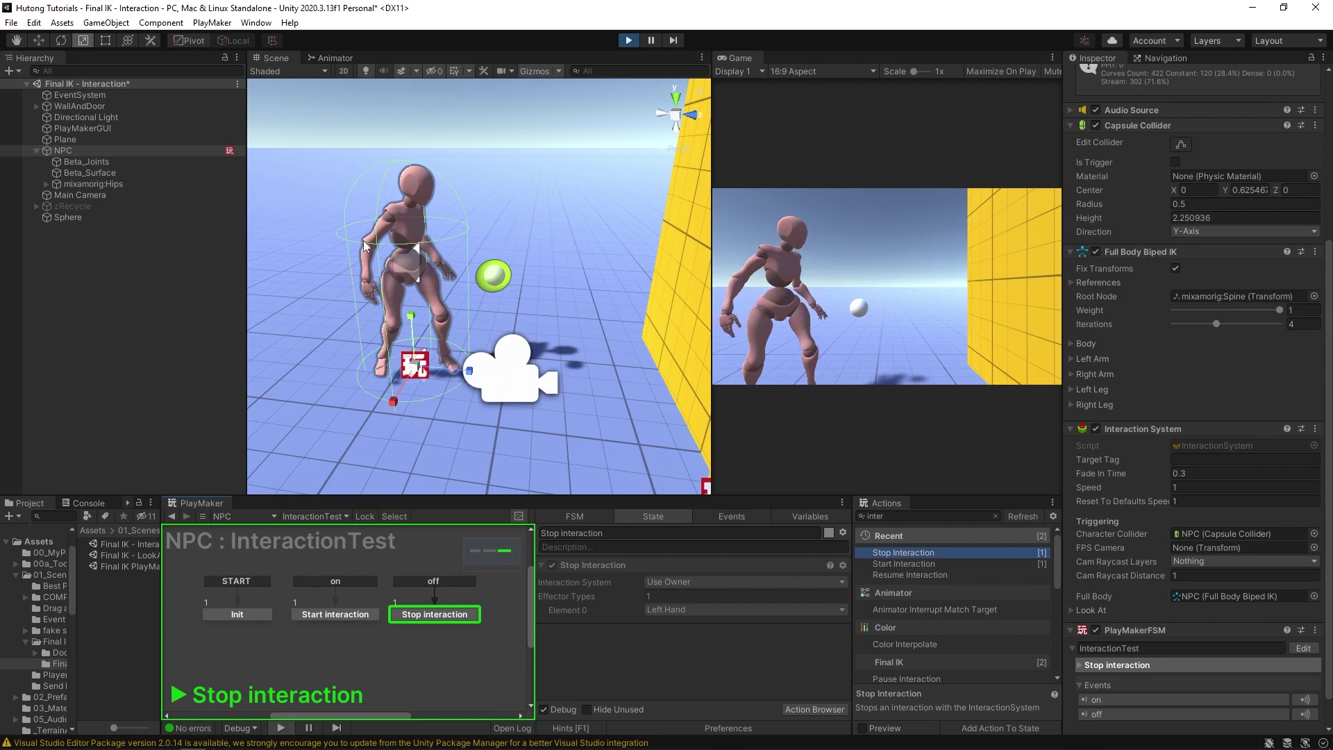
pyautogui.hotkey('ctrl', 'p')
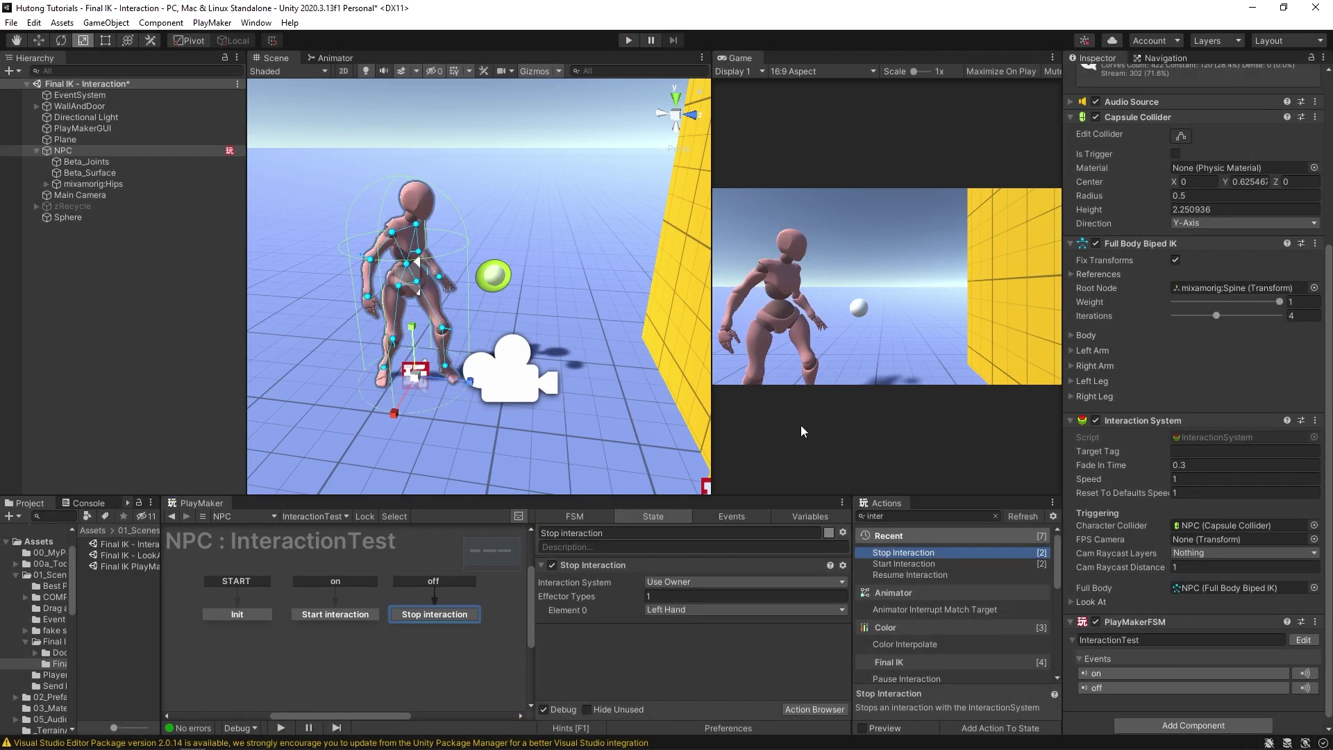
# - Switch the Sphere's Element 0 event to Pick Up instead of Pause and start Play mode
pyautogui.click(67, 217)
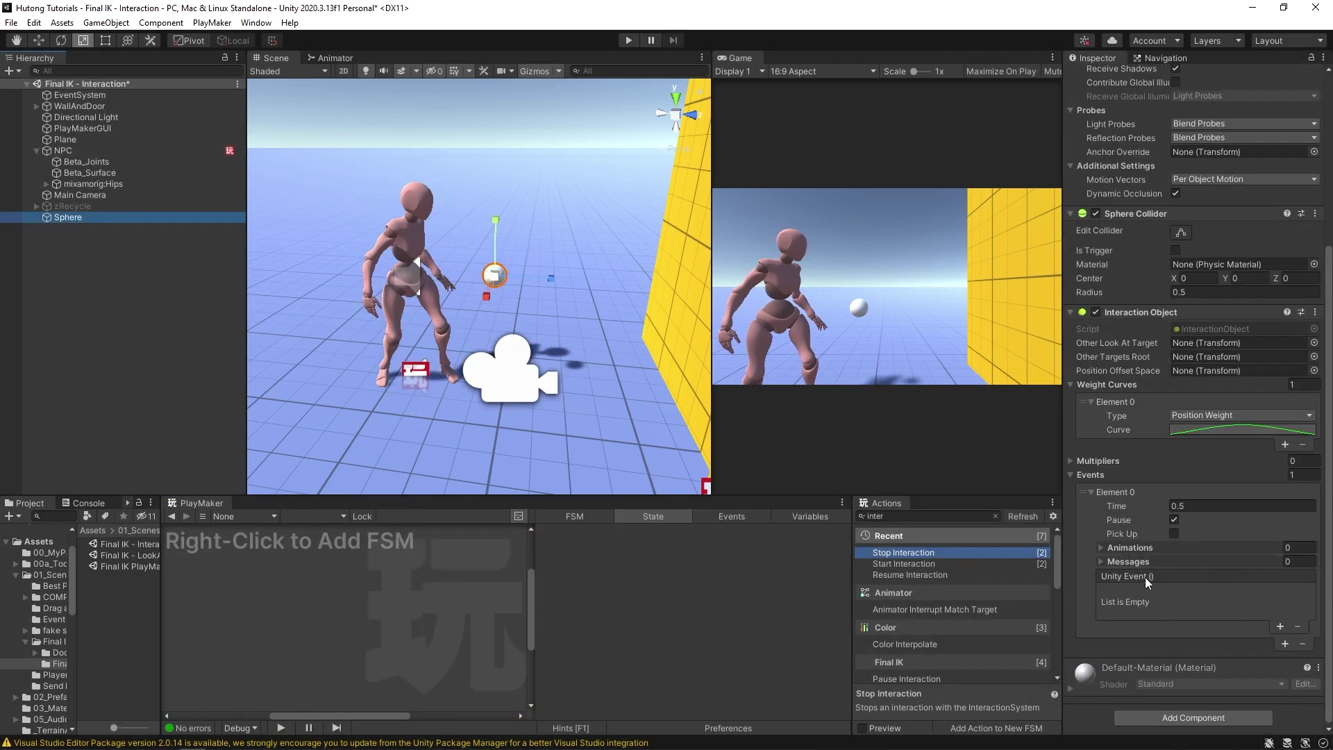
pyautogui.click(1173, 533)
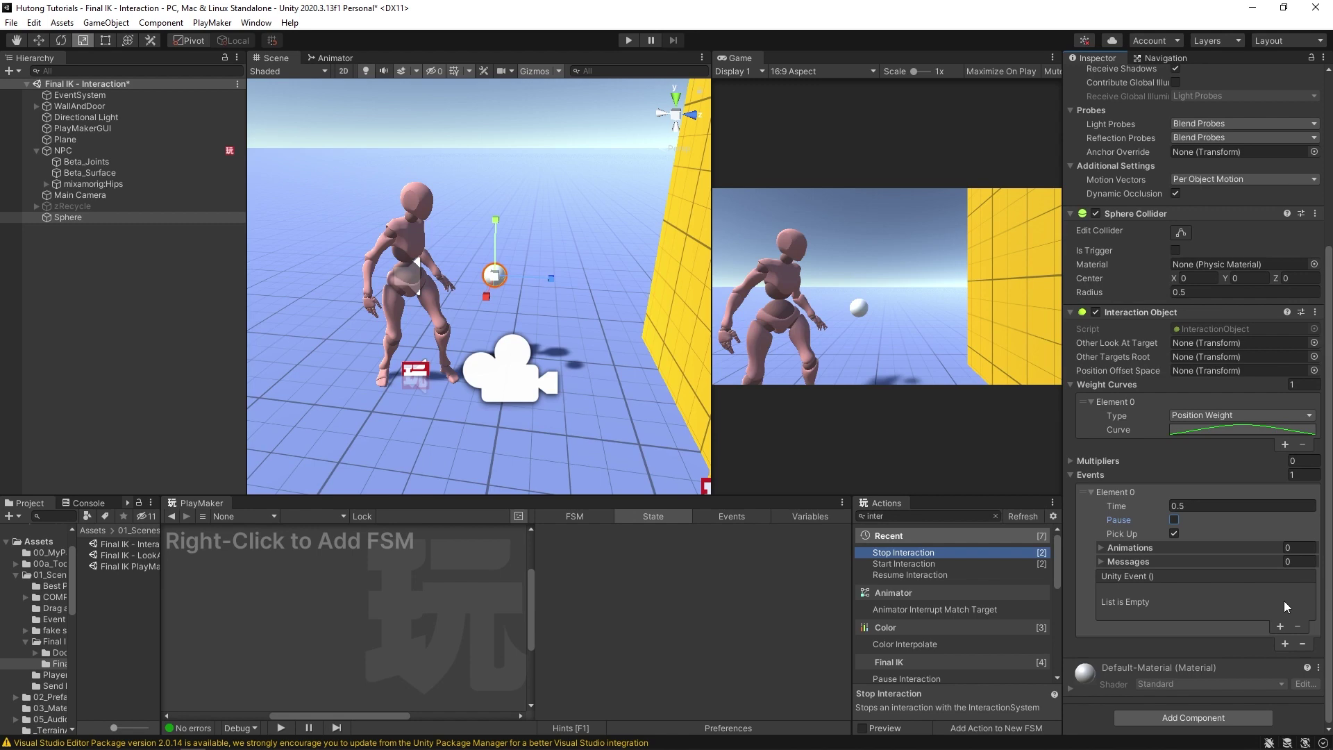
pyautogui.click(628, 40)
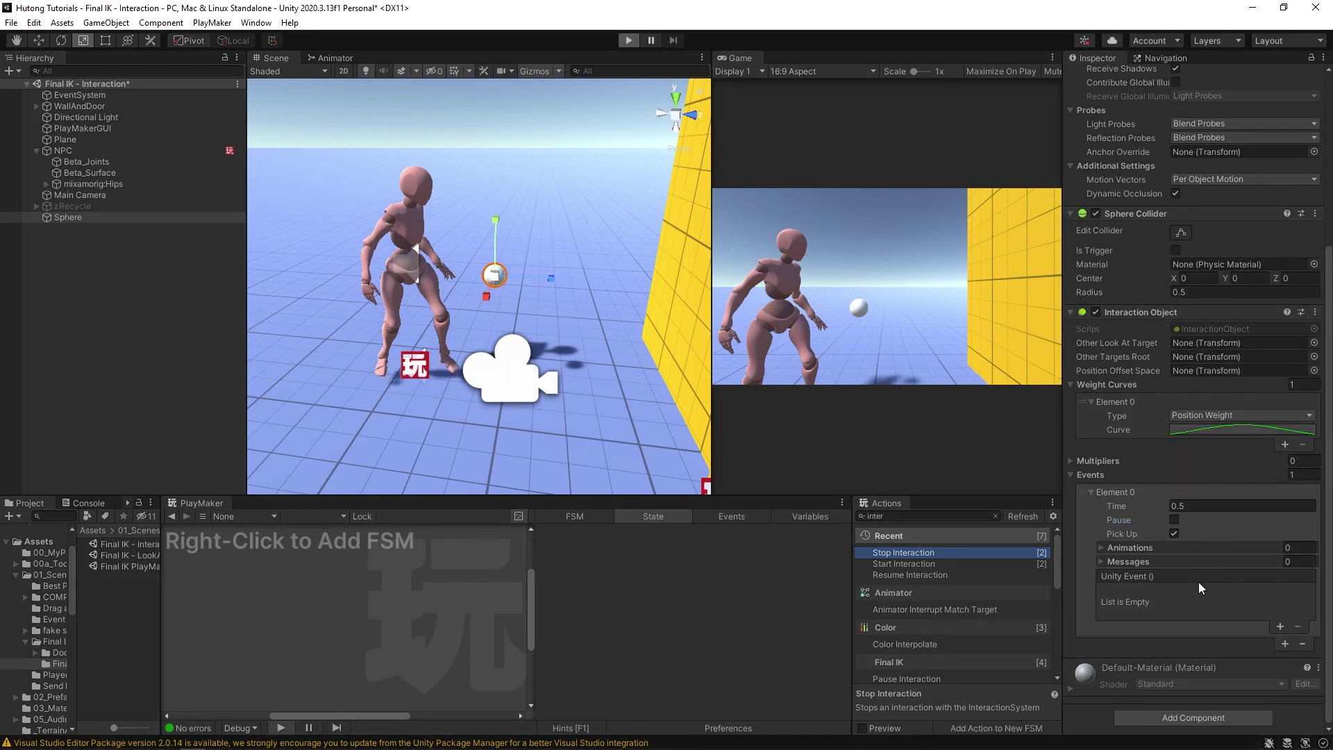
# - Fire the NPC's on event, then expand mixamorig:Hips down to LeftHand to find the parented Sphere
pyautogui.click(55, 150)
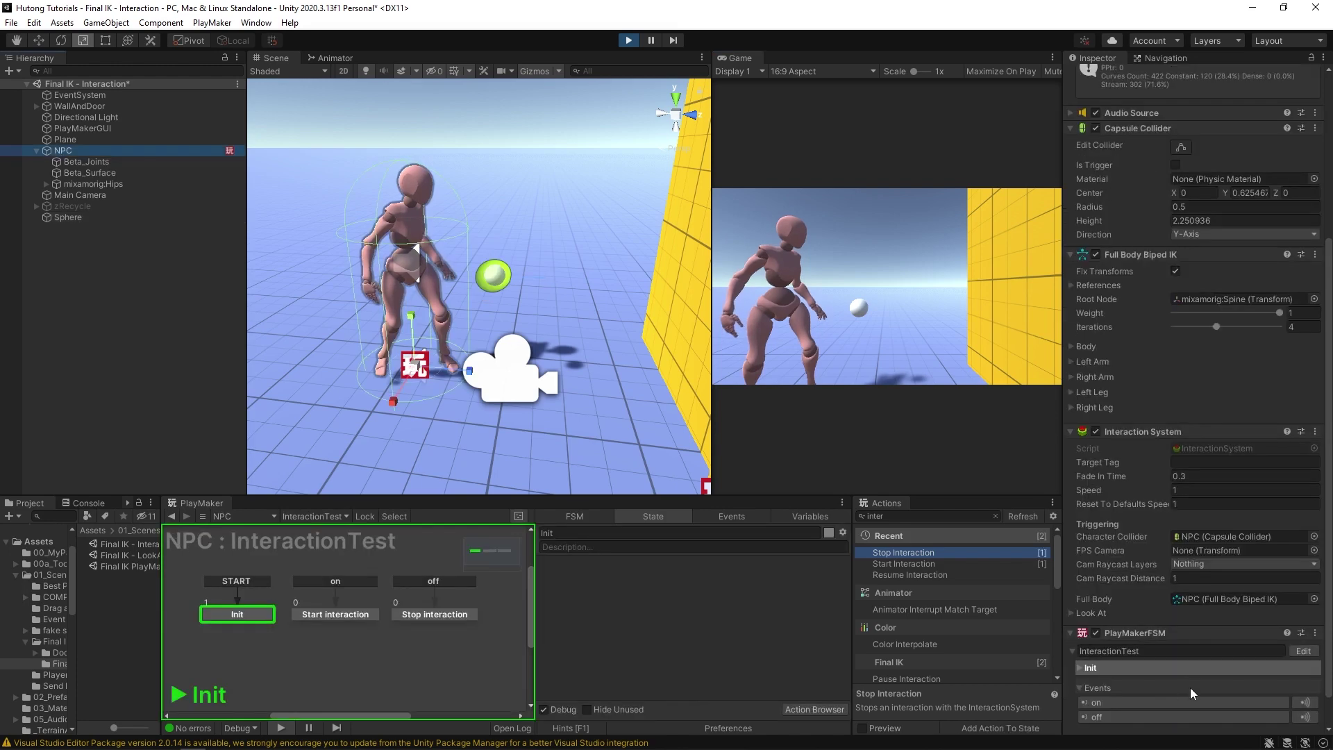
pyautogui.click(1107, 702)
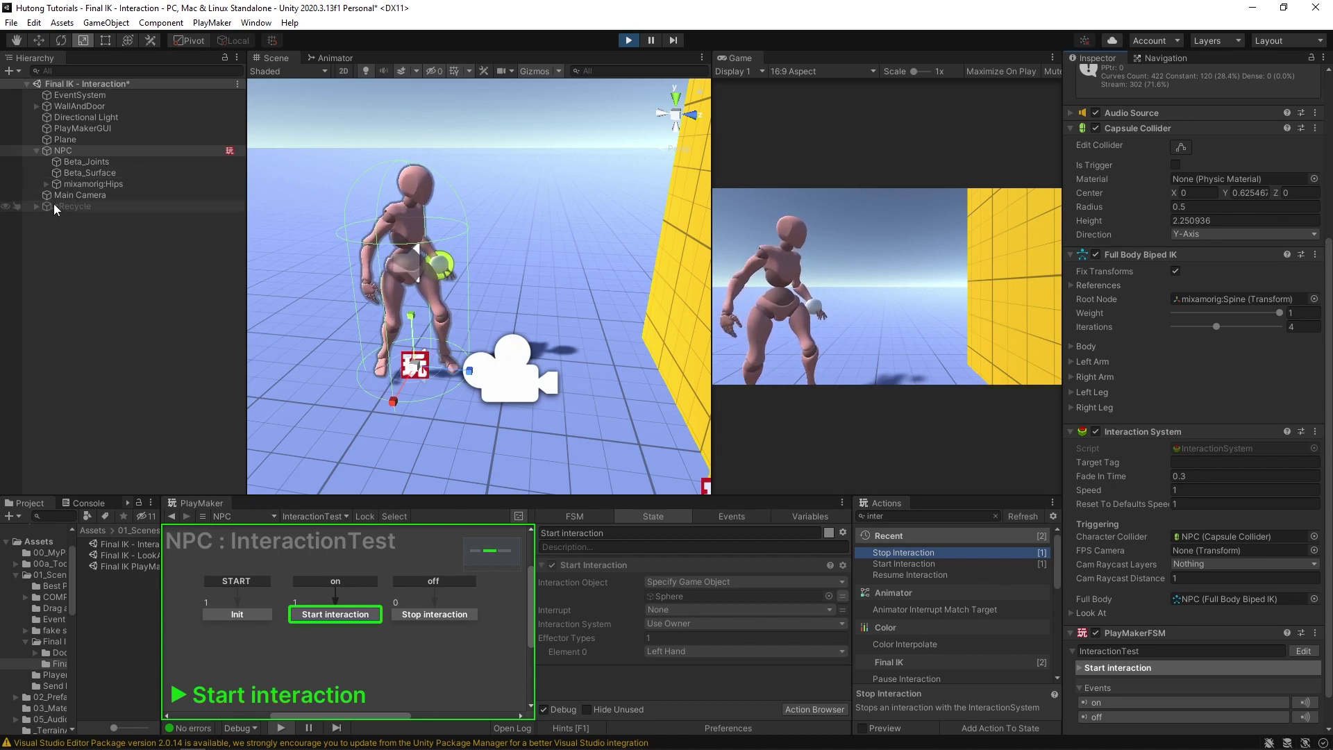
pyautogui.click(47, 184)
pyautogui.click(73, 184)
pyautogui.click(153, 197)
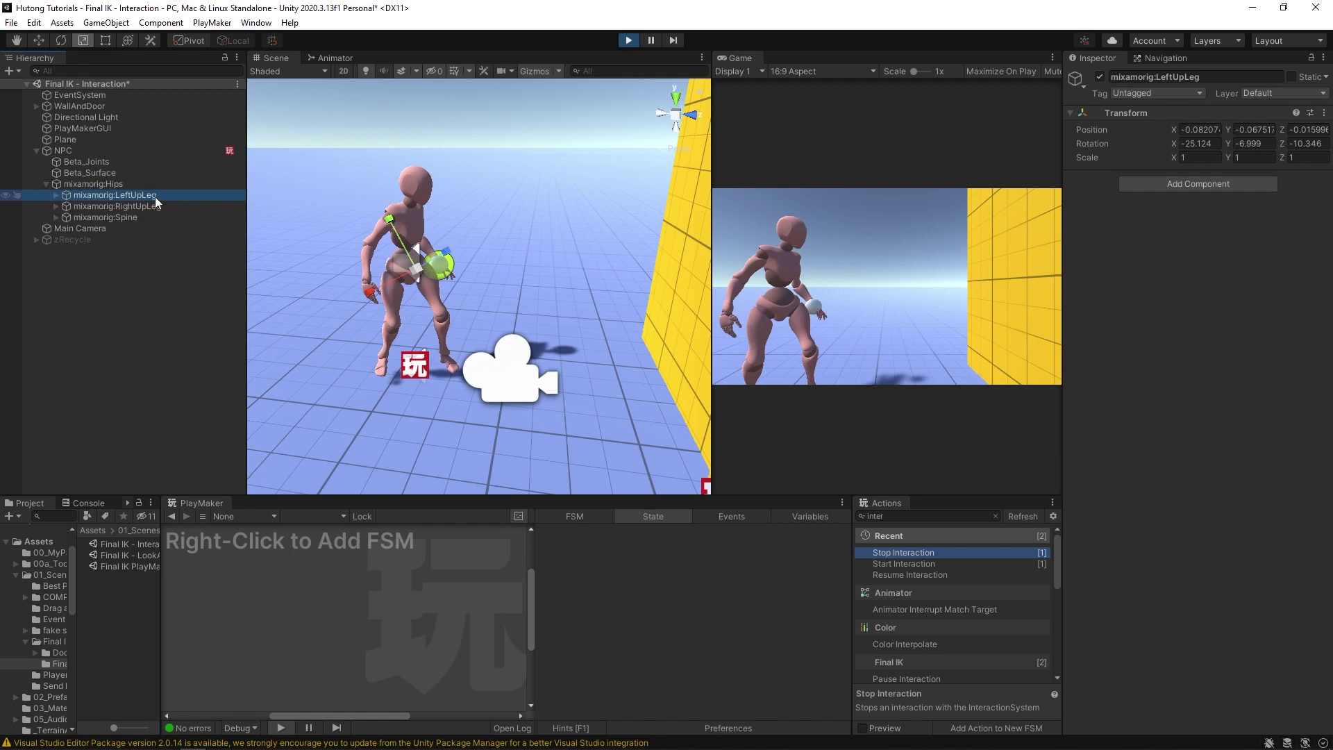
pyautogui.press('Down')
pyautogui.press('Down')
pyautogui.press('Right')
pyautogui.press('Right')
pyautogui.press('Right')
pyautogui.press('Right')
pyautogui.press('Right')
pyautogui.press('Right')
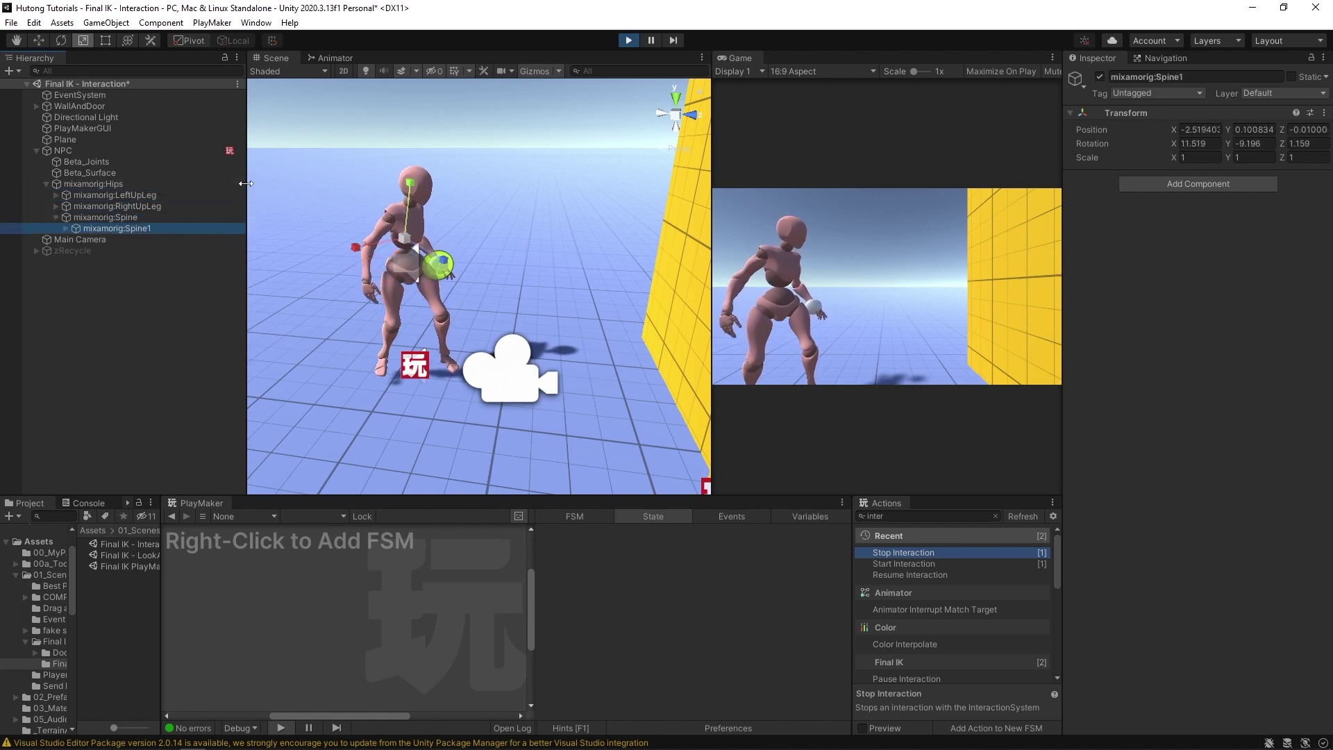
pyautogui.press('Right')
pyautogui.press('Right')
pyautogui.press('Right')
pyautogui.press('Right')
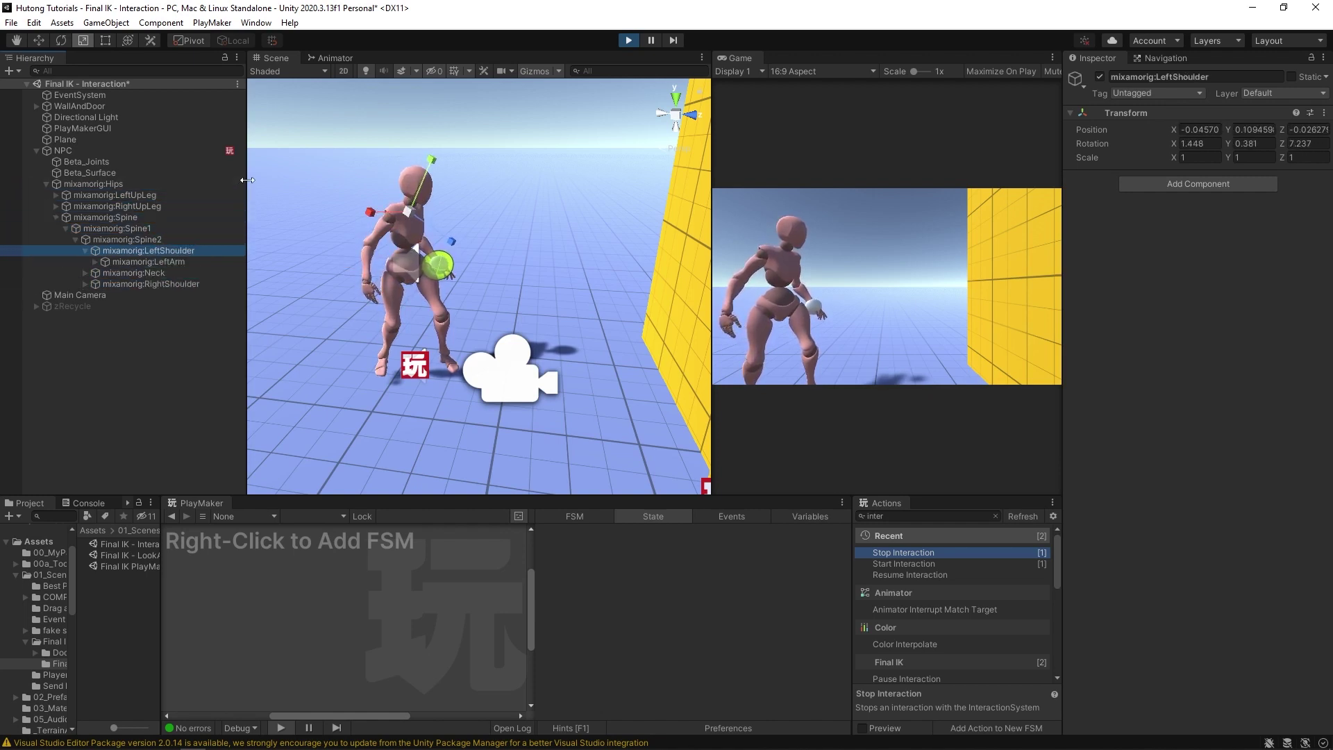
pyautogui.press('Right')
pyautogui.press('Right')
pyautogui.press('Right')
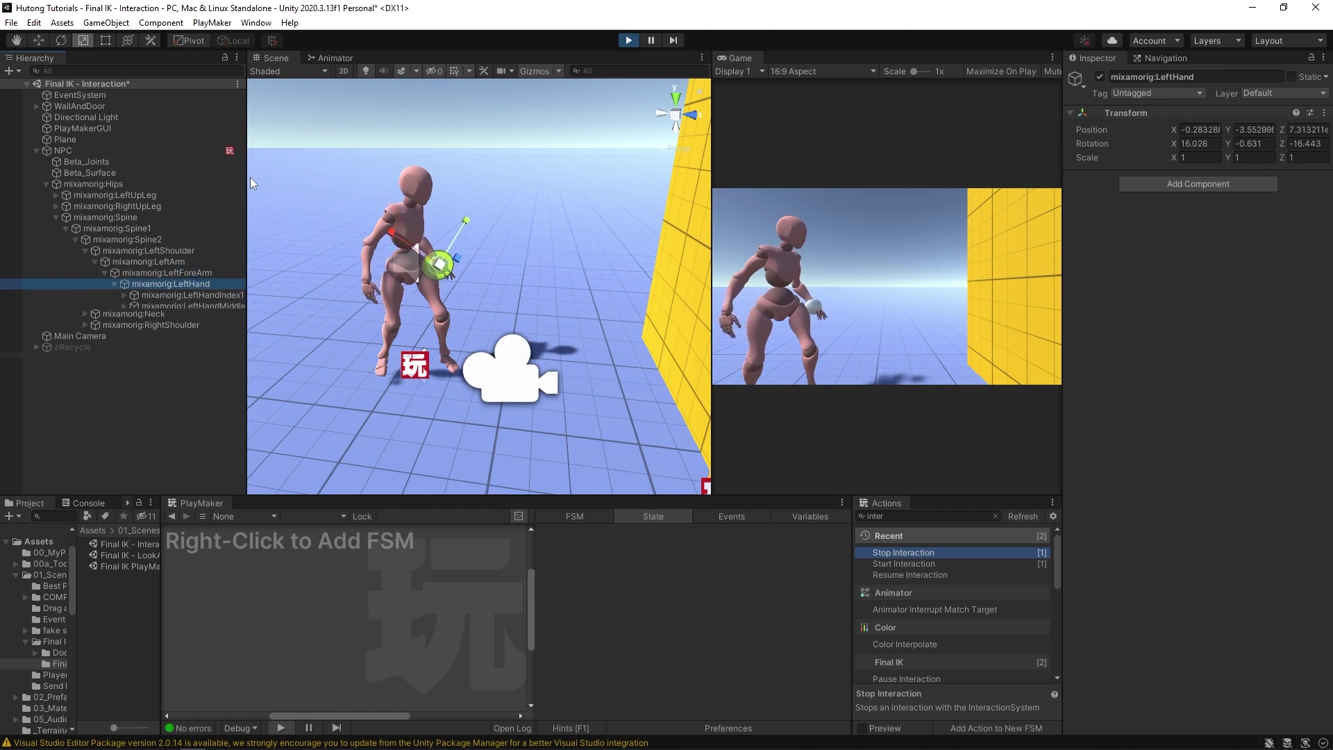
pyautogui.press('Down')
pyautogui.press('Down')
pyautogui.press('Down')
pyautogui.press('Down')
pyautogui.press('Down')
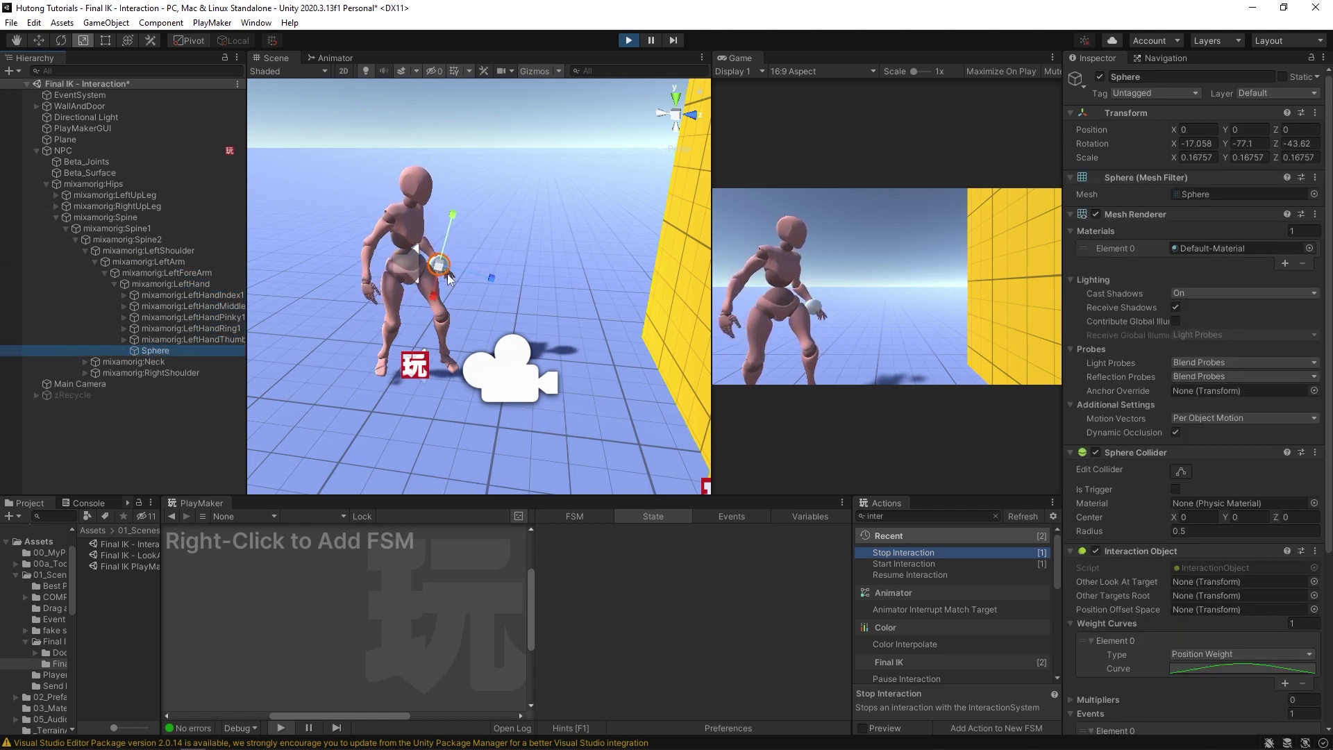
# - Stop Play and re-tick Pause on the Sphere's Element 0 event alongside Pick Up
pyautogui.click(628, 41)
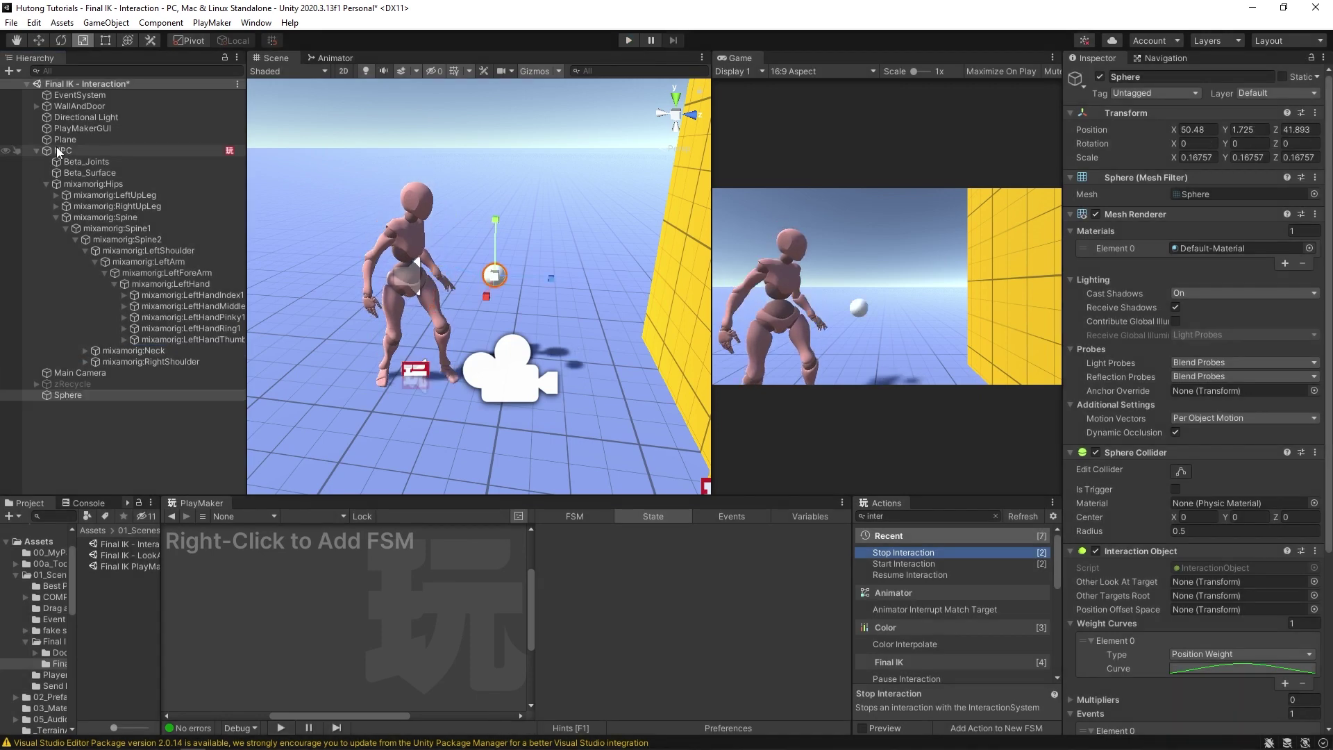
pyautogui.scroll(-6, 1101, 621)
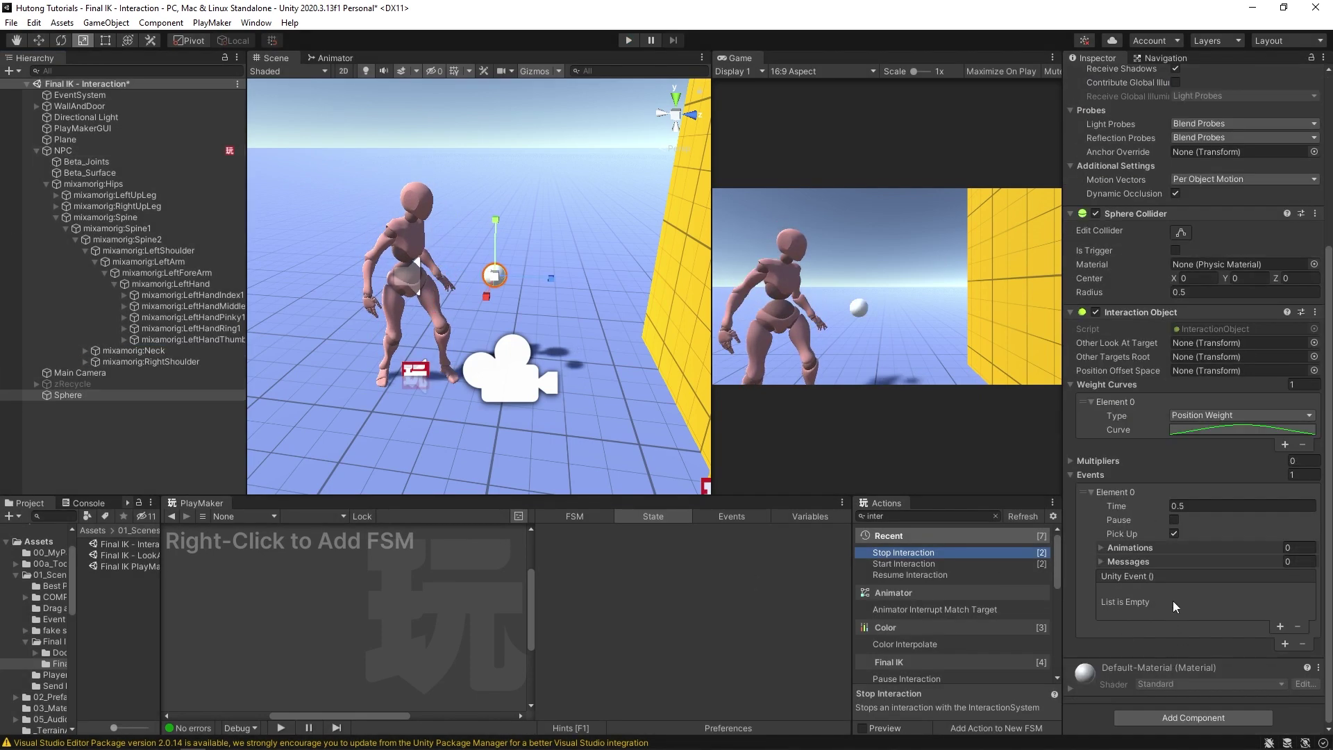
pyautogui.click(1173, 519)
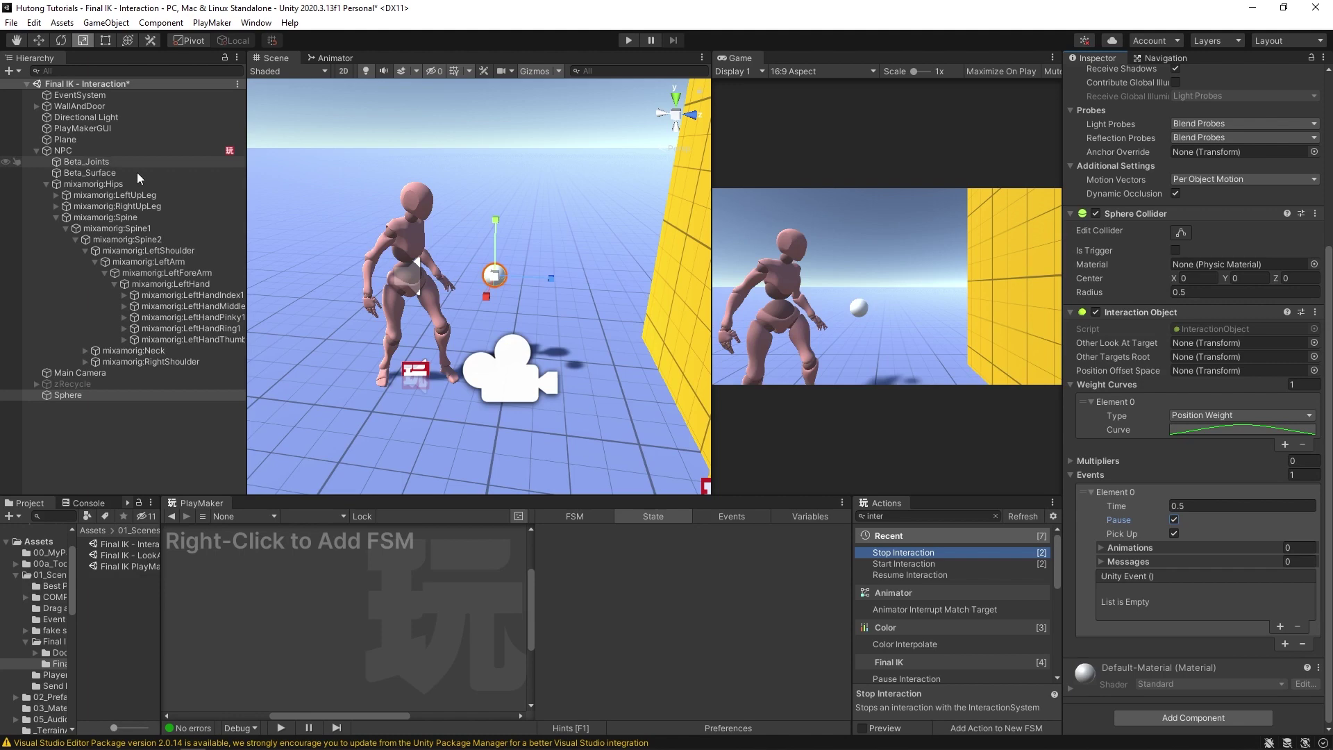
# - Select the NPC, play the scene, and send on then off to test reach, pick-up and release
pyautogui.click(84, 150)
pyautogui.click(628, 40)
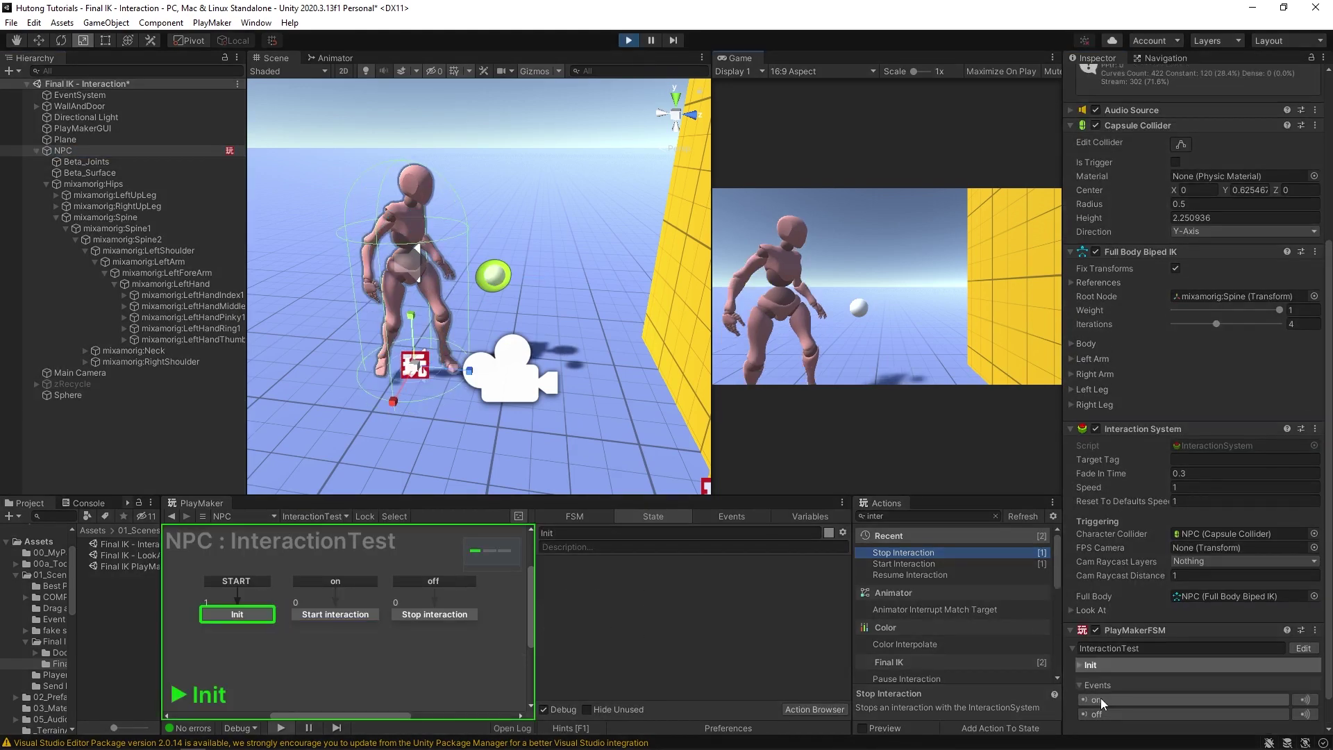
pyautogui.click(1105, 698)
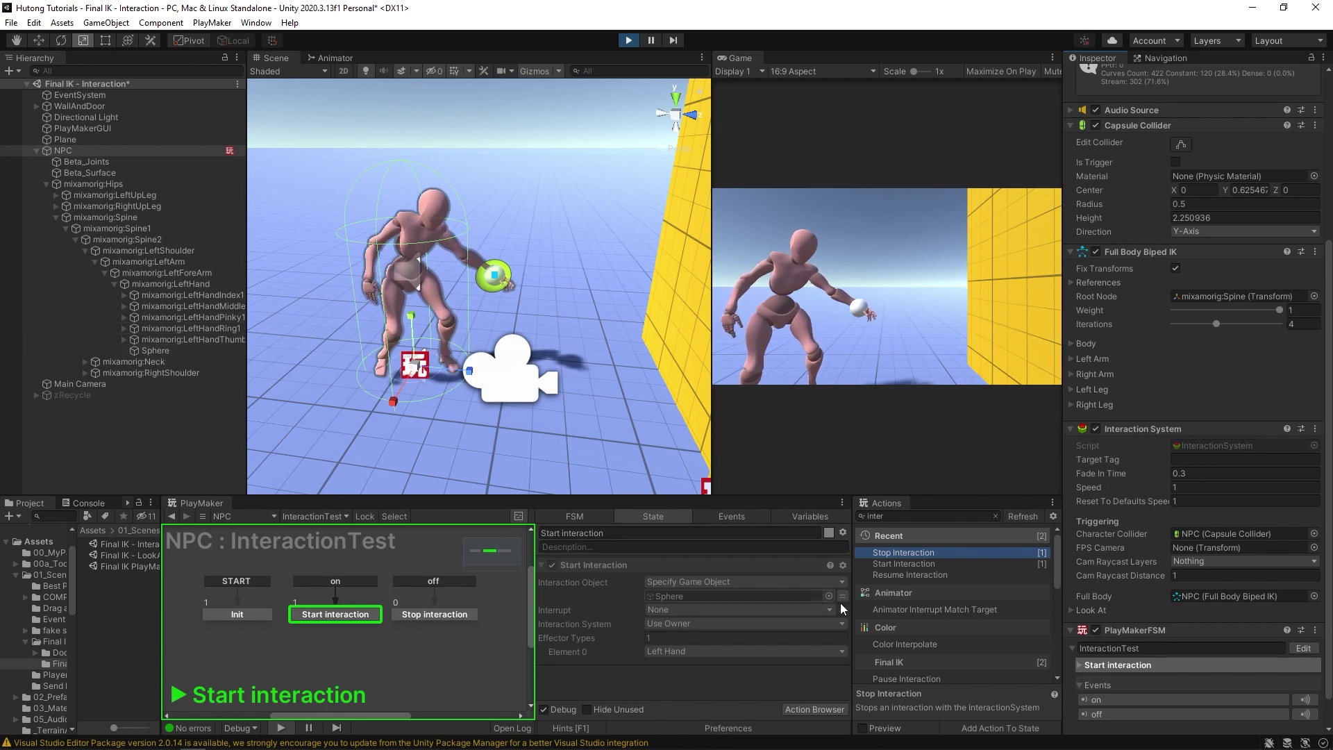
pyautogui.click(1121, 715)
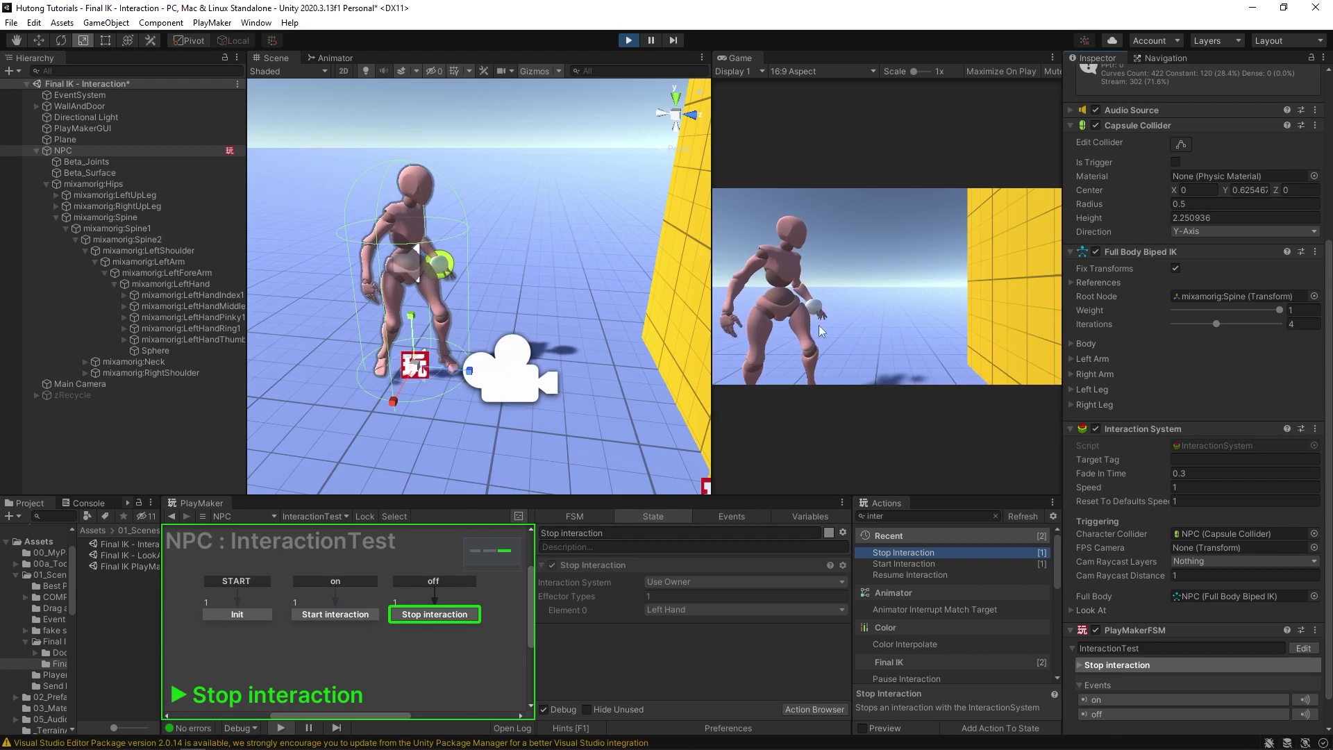
# - Review the Start interaction and Stop interaction state actions in a taller FSM panel
pyautogui.moveTo(565, 496); pyautogui.dragTo(565, 396)
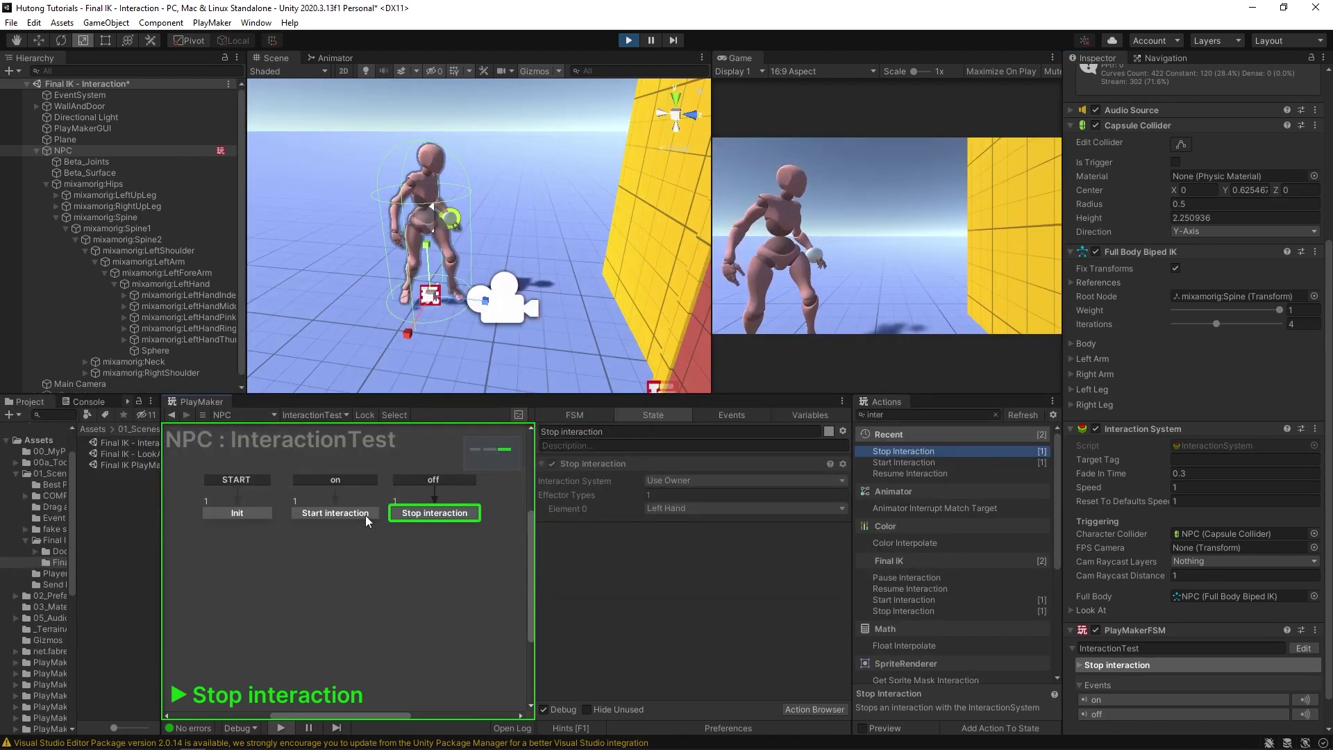
pyautogui.click(344, 526)
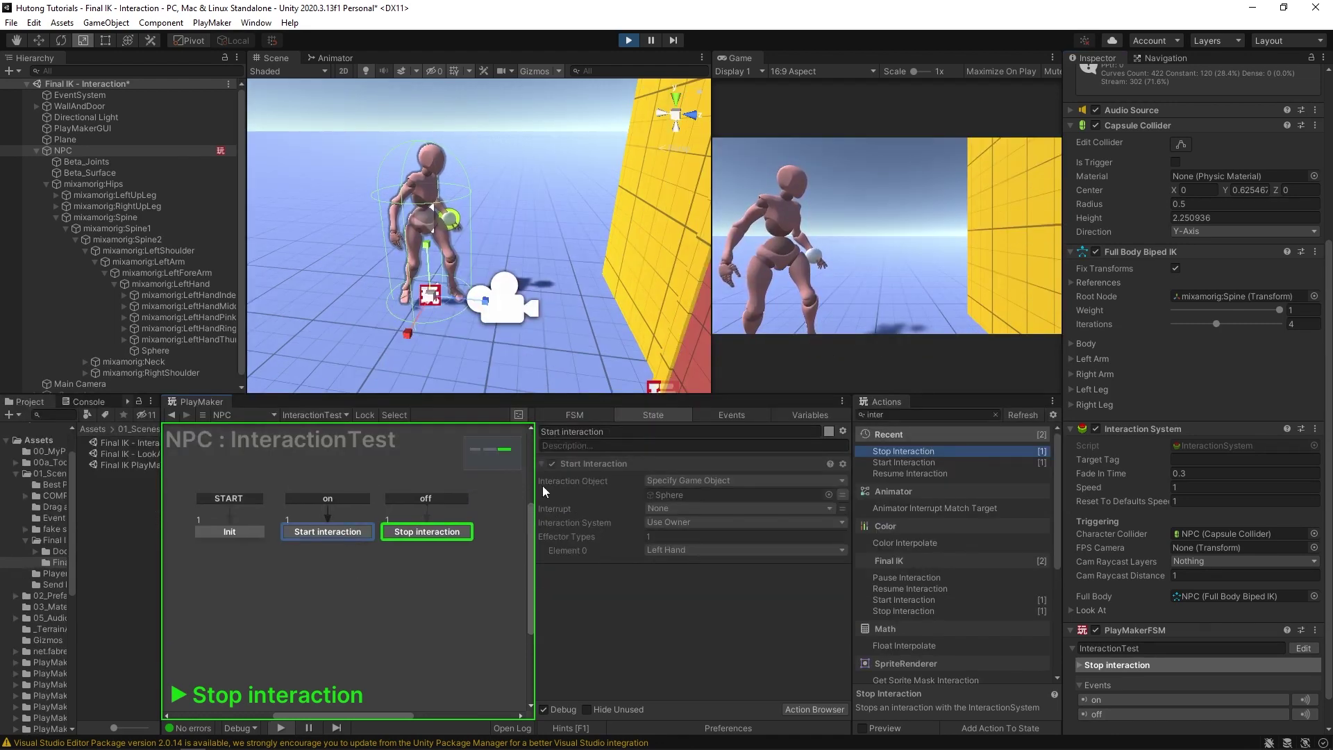
pyautogui.click(414, 532)
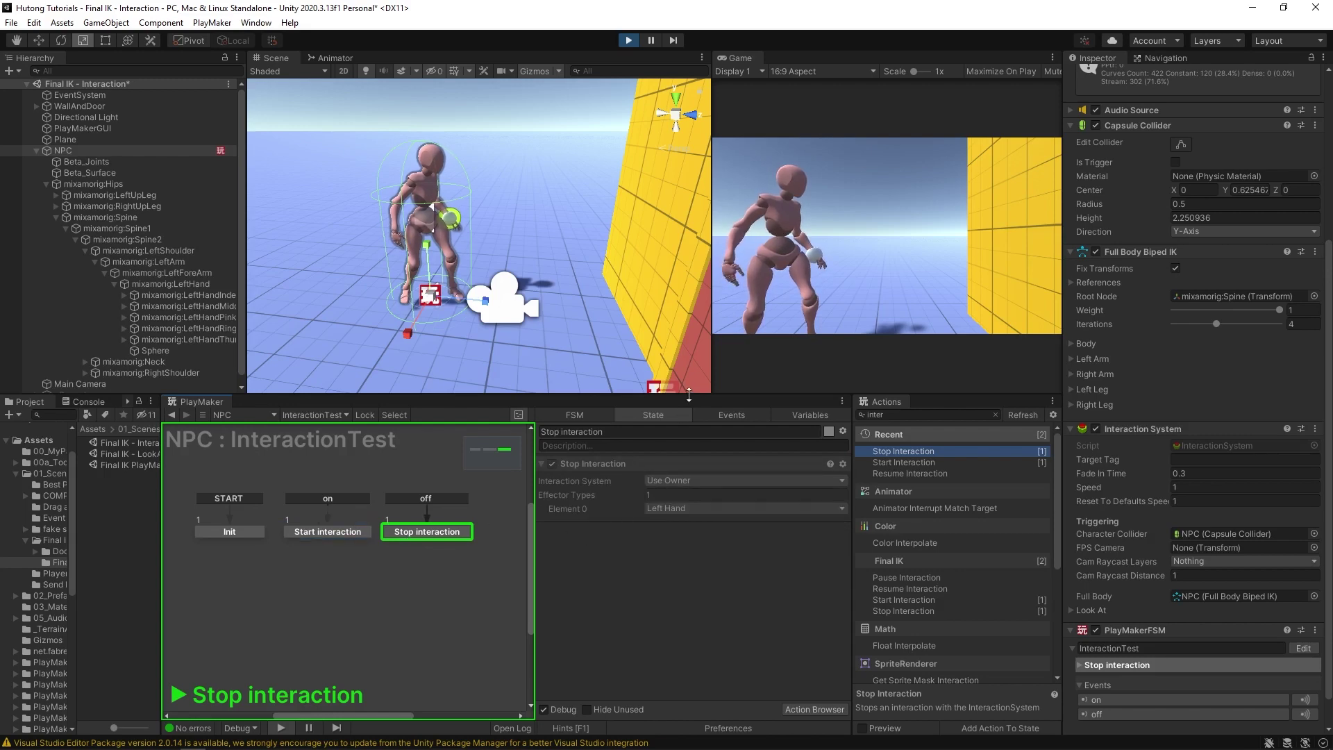
pyautogui.moveTo(670, 394); pyautogui.dragTo(670, 462)
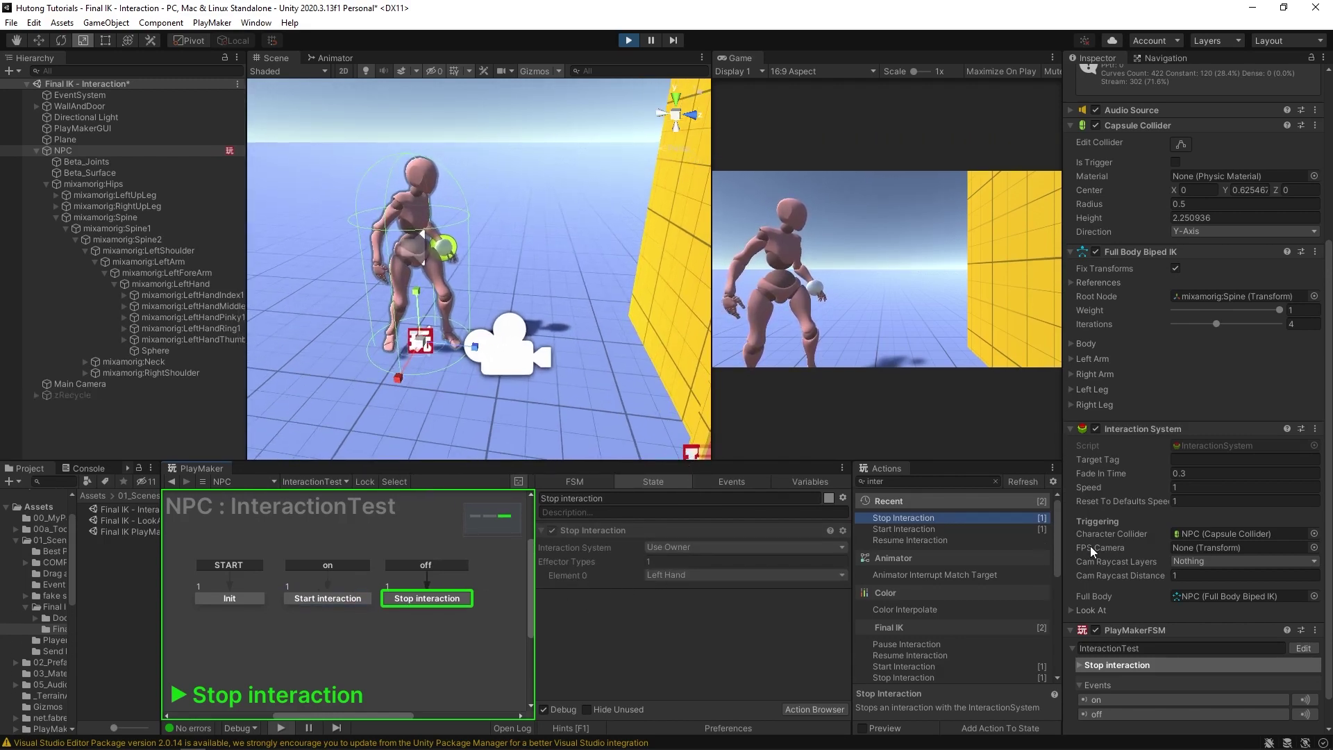